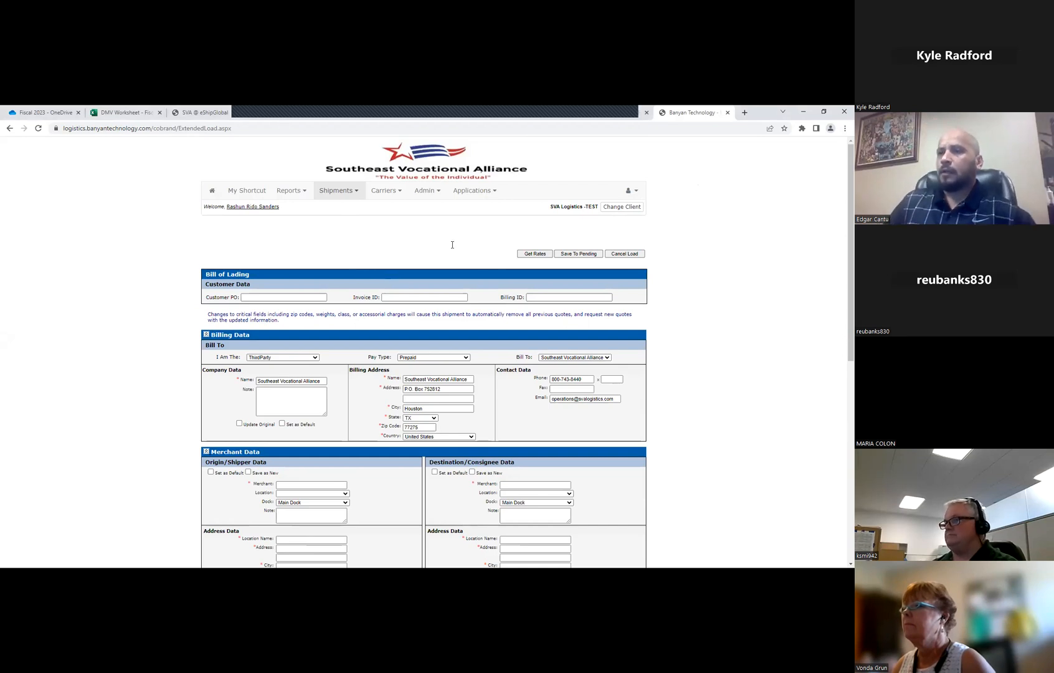
{"action": "scroll", "coordinate": [411, 255], "scroll_direction": "down", "scroll_amount": 3}
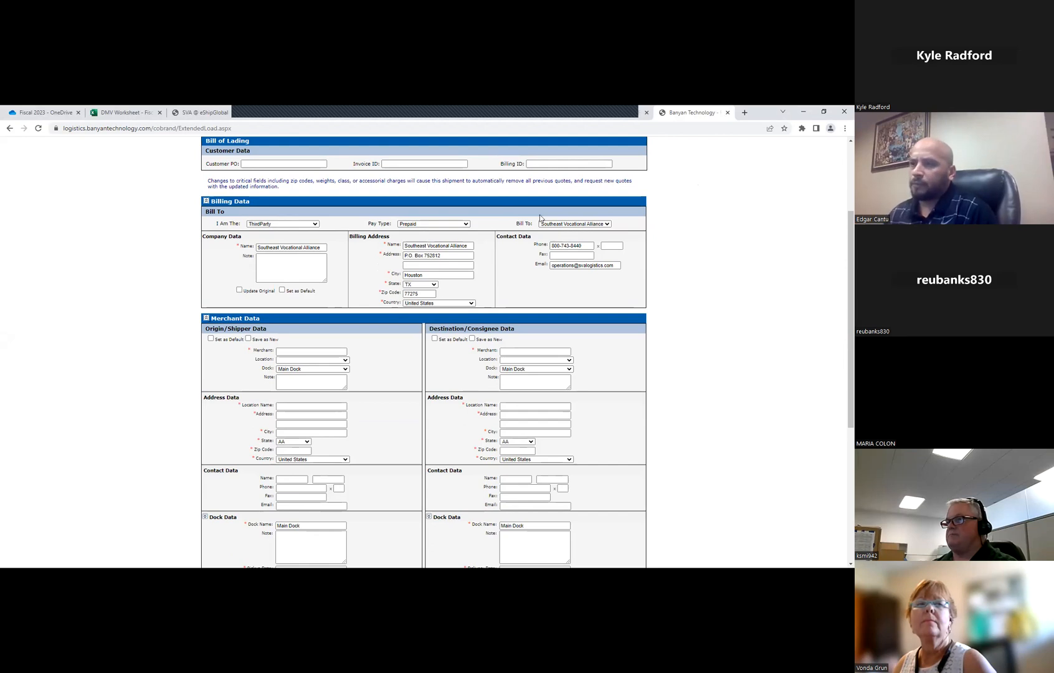
{"action": "scroll", "coordinate": [403, 287], "scroll_direction": "down", "scroll_amount": 3}
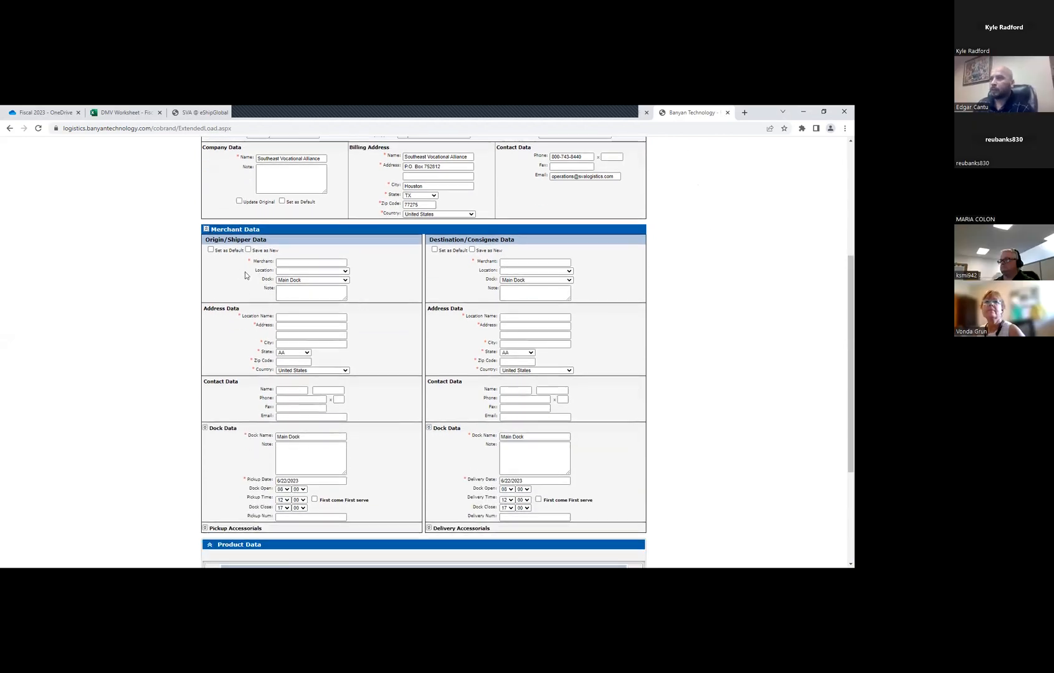
{"action": "left_click", "coordinate": [296, 325]}
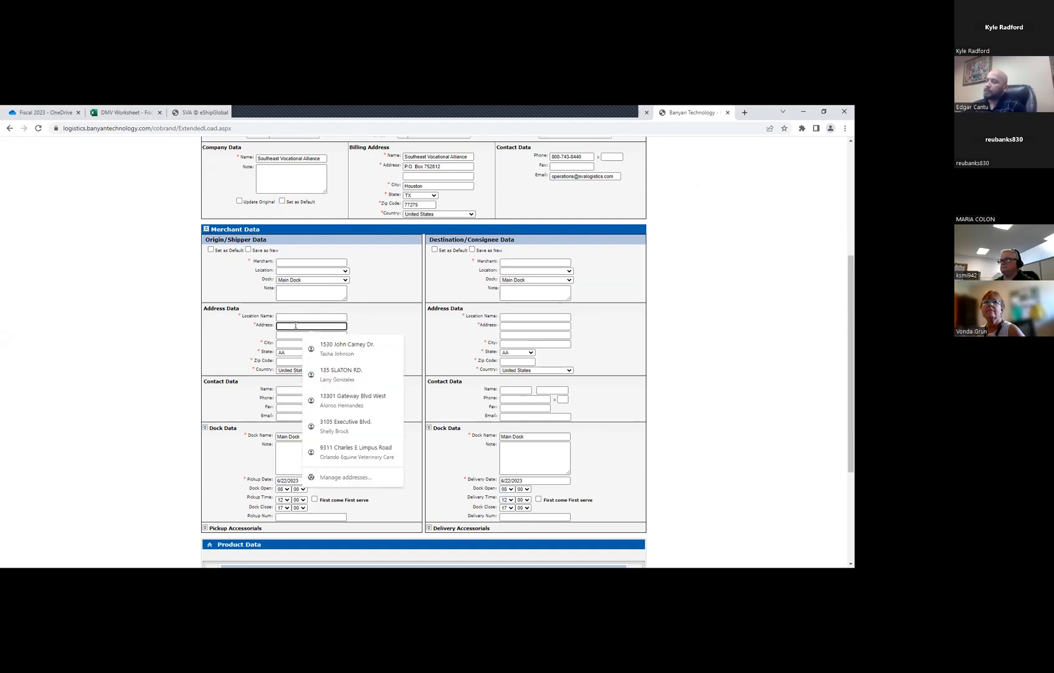
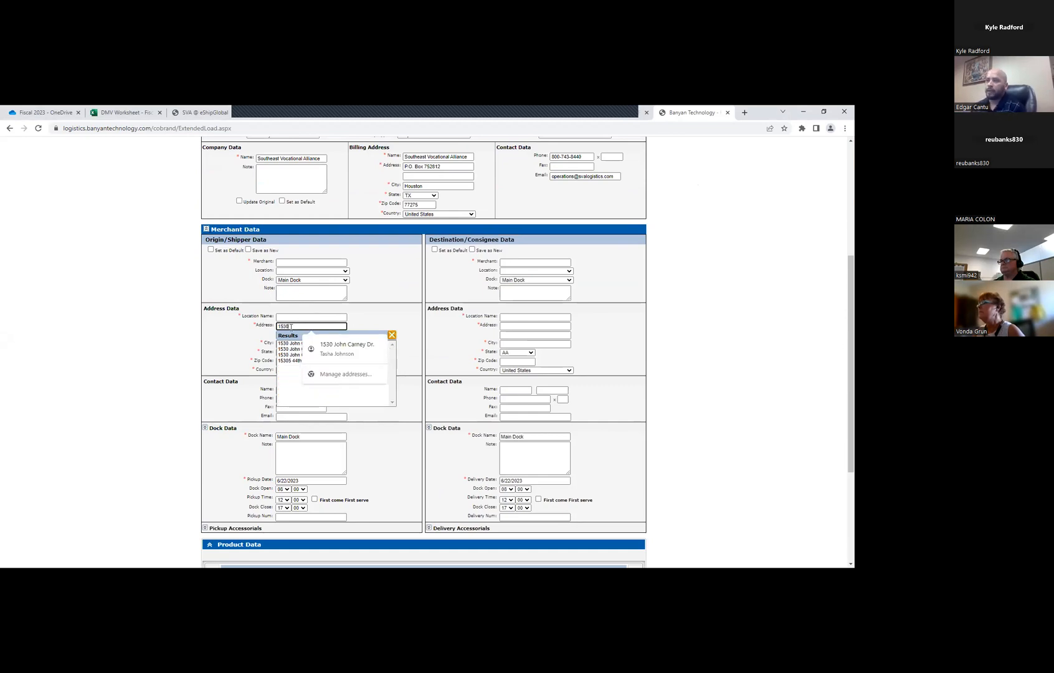
{"action": "left_click", "coordinate": [291, 344]}
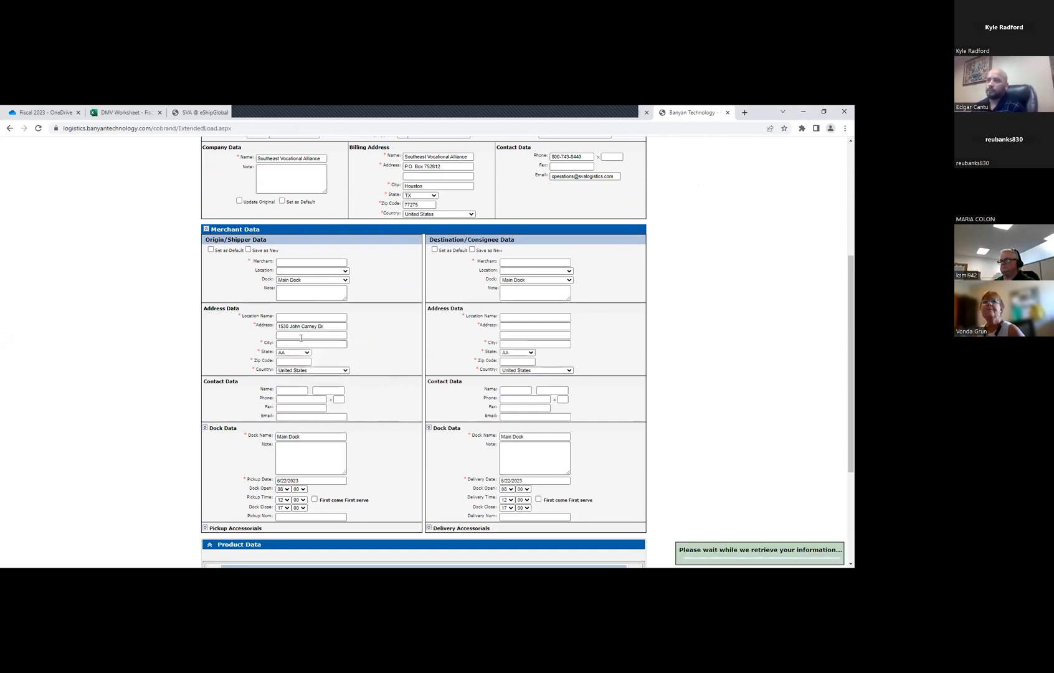
{"action": "left_click", "coordinate": [345, 271]}
{"action": "scroll", "coordinate": [320, 343], "scroll_direction": "down", "scroll_amount": 5}
{"action": "scroll", "coordinate": [312, 337], "scroll_direction": "up", "scroll_amount": 10}
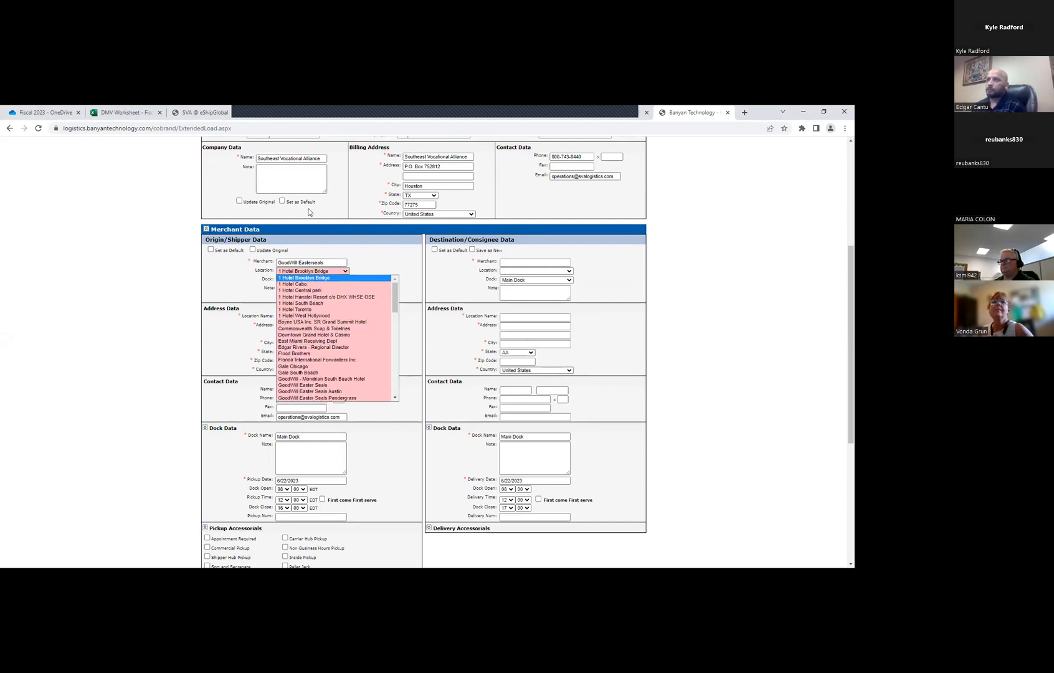
Start a fresh shipment and enter Denton as a new merchant in the origin/shipper data
{"action": "scroll", "coordinate": [310, 212], "scroll_direction": "up", "scroll_amount": 4}
{"action": "left_click", "coordinate": [337, 190]}
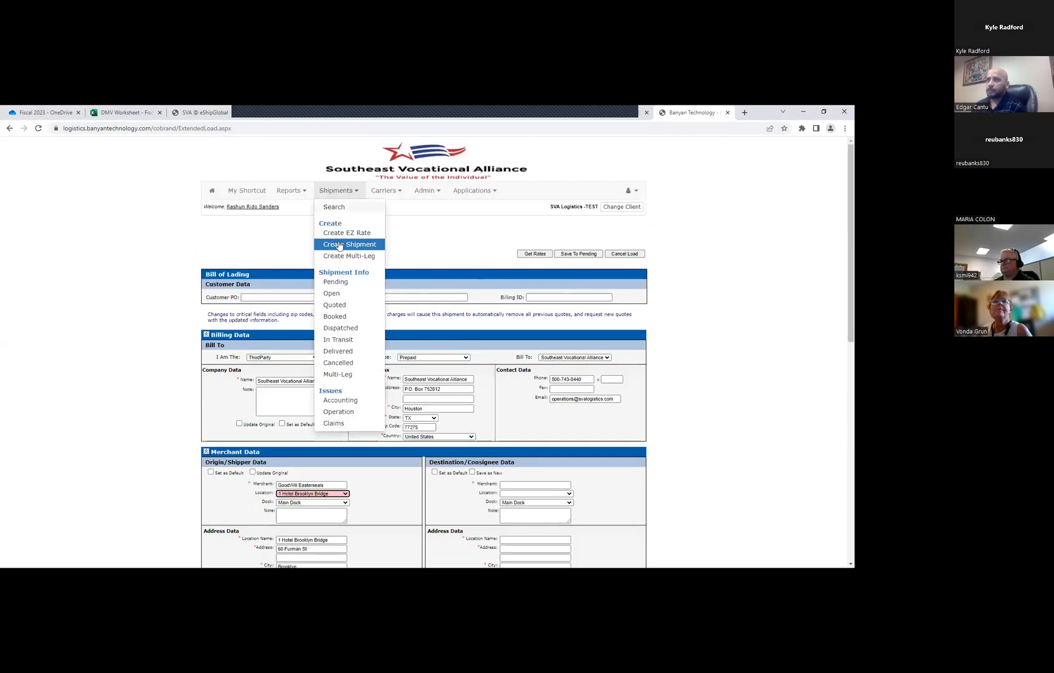
{"action": "scroll", "coordinate": [287, 330], "scroll_direction": "down", "scroll_amount": 3}
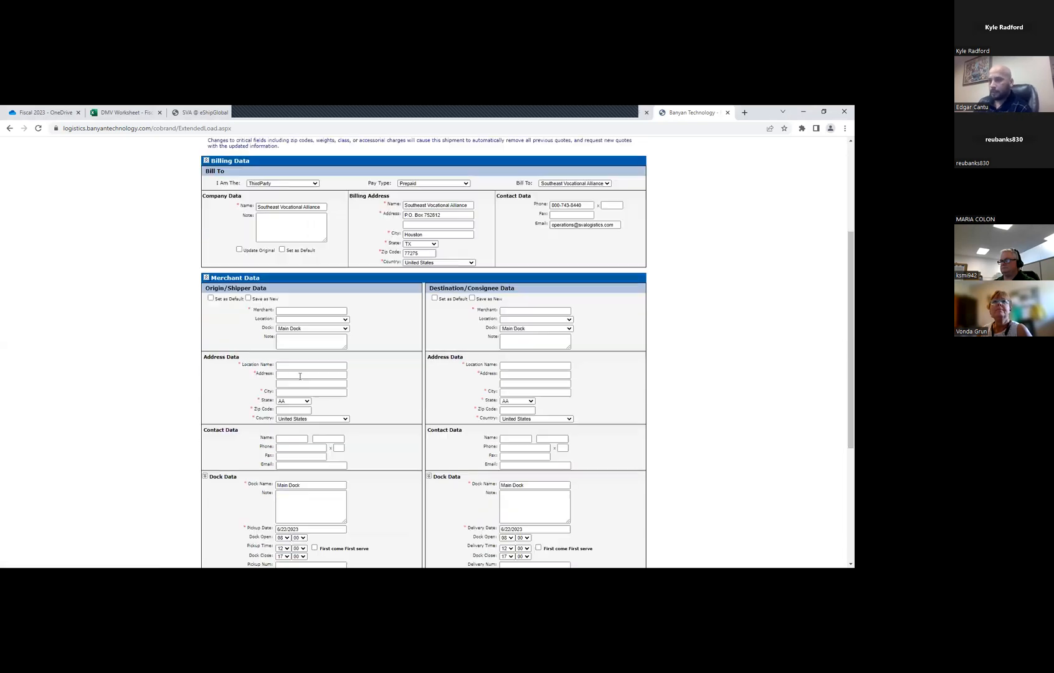
{"action": "left_click", "coordinate": [290, 307]}
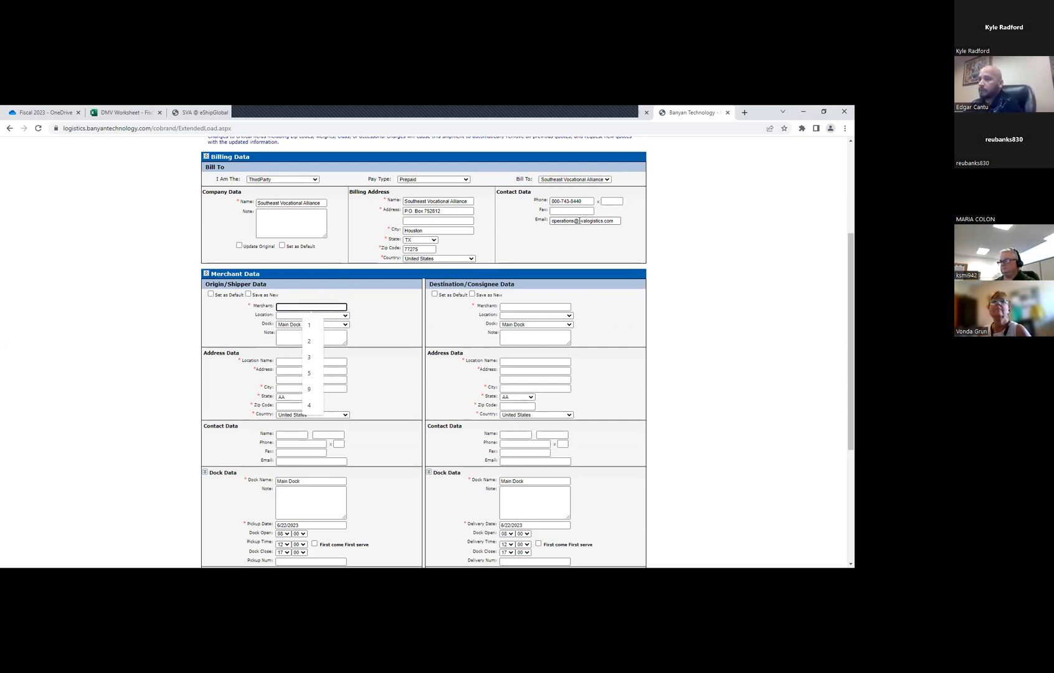
{"action": "type", "text": "D"}
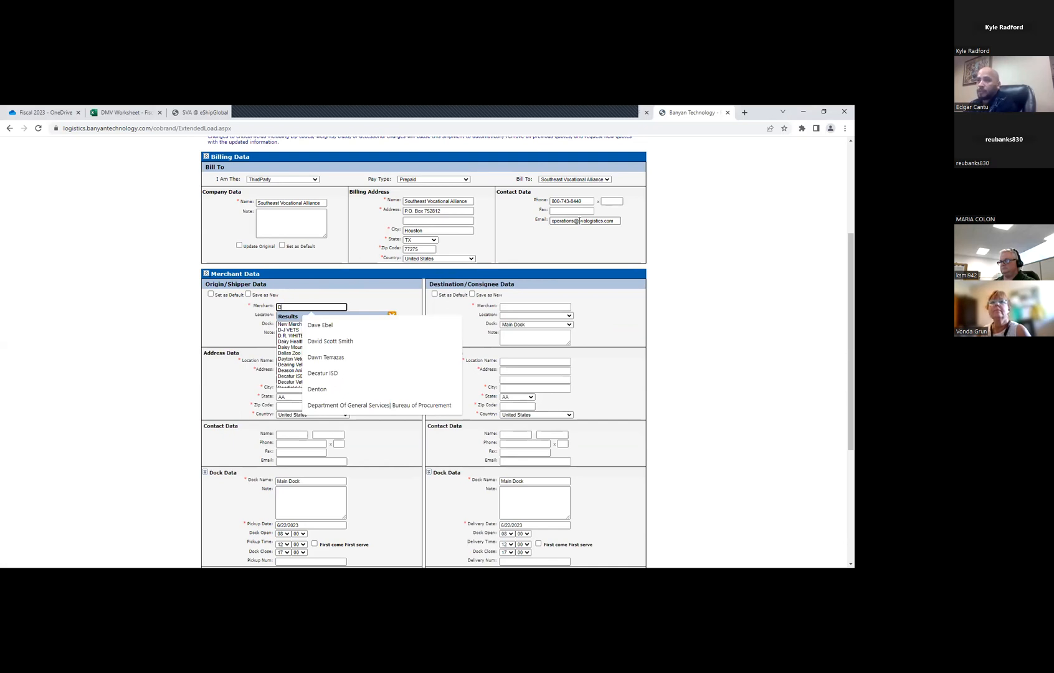
{"action": "type", "text": "enton"}
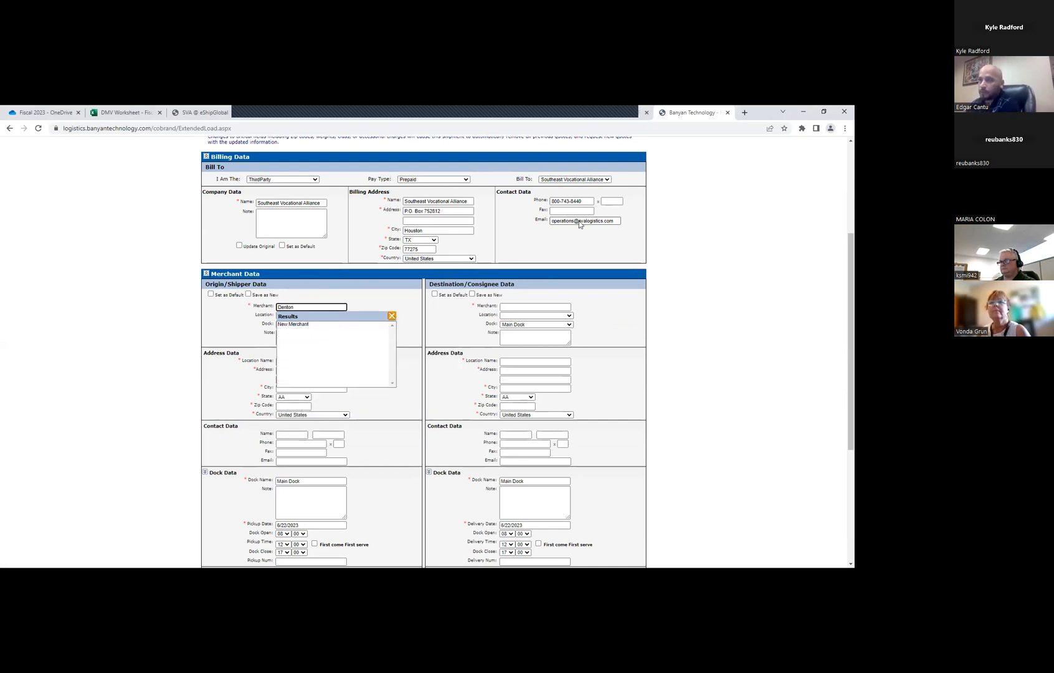
{"action": "left_click", "coordinate": [288, 325]}
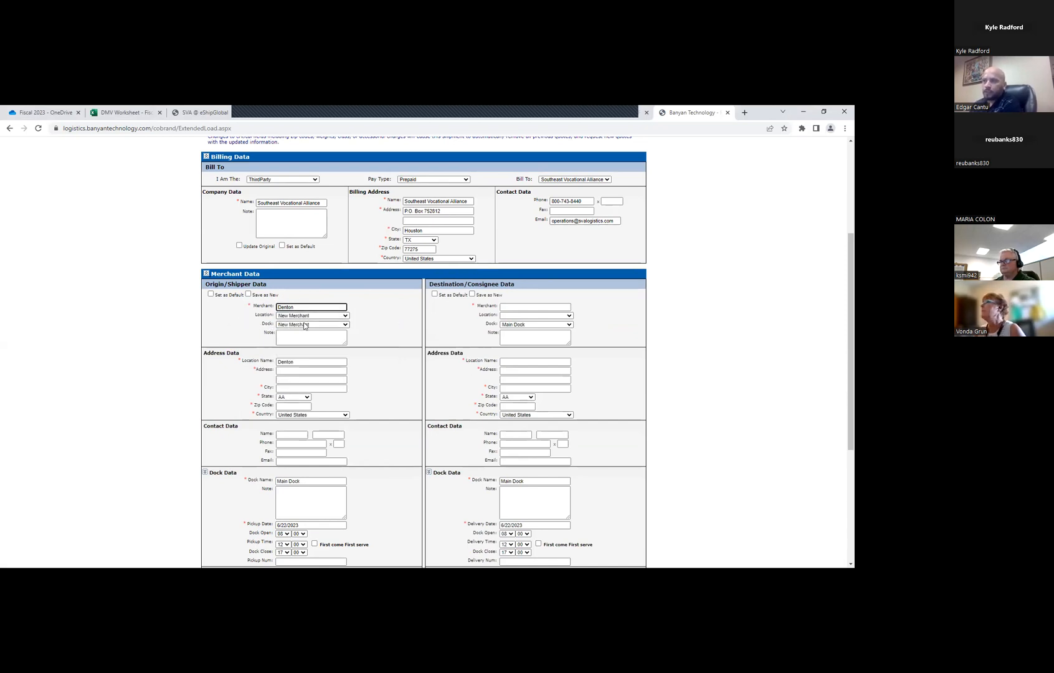
Enter the street address in the origin's address data for the Denton location
{"action": "left_click", "coordinate": [298, 370]}
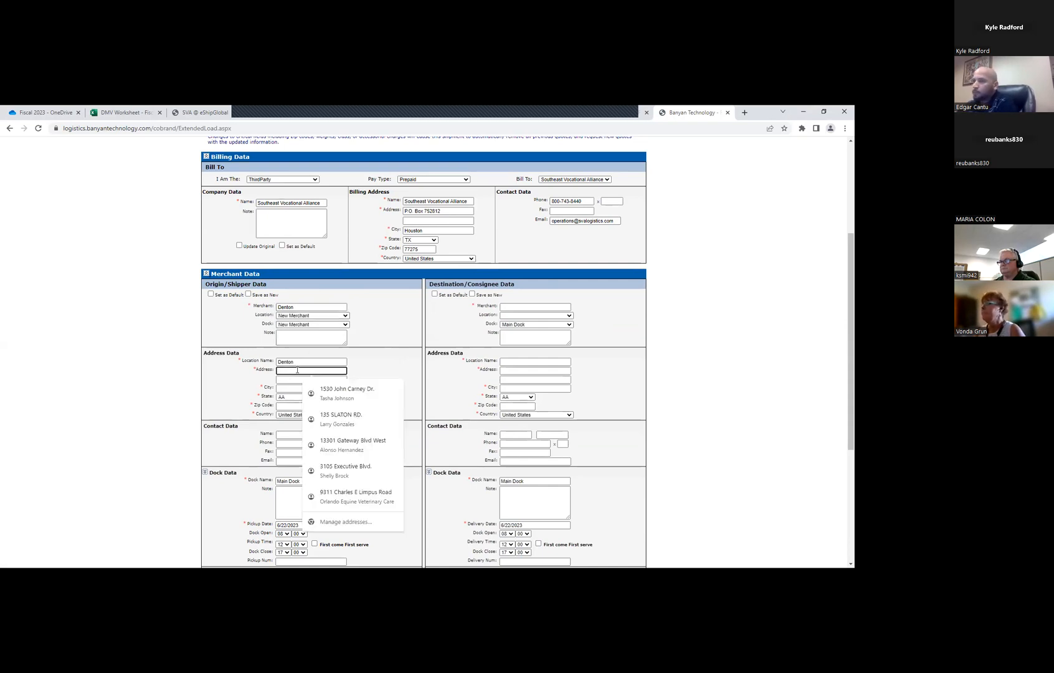
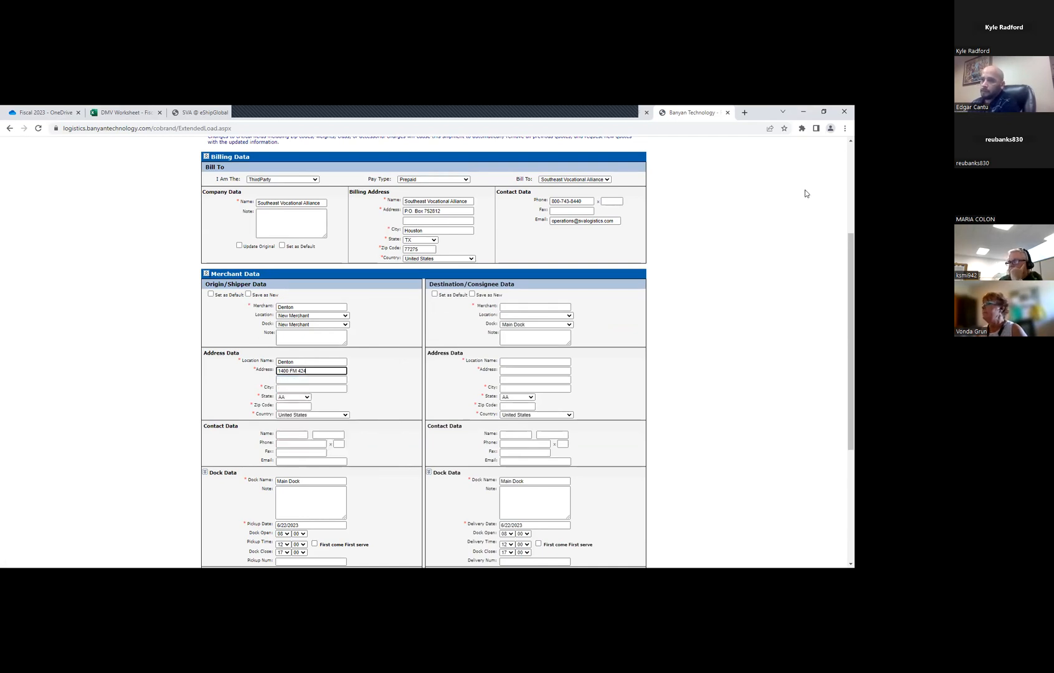
Enter the origin's ZIP code and choose Crossroads as its city
{"action": "left_click", "coordinate": [285, 405]}
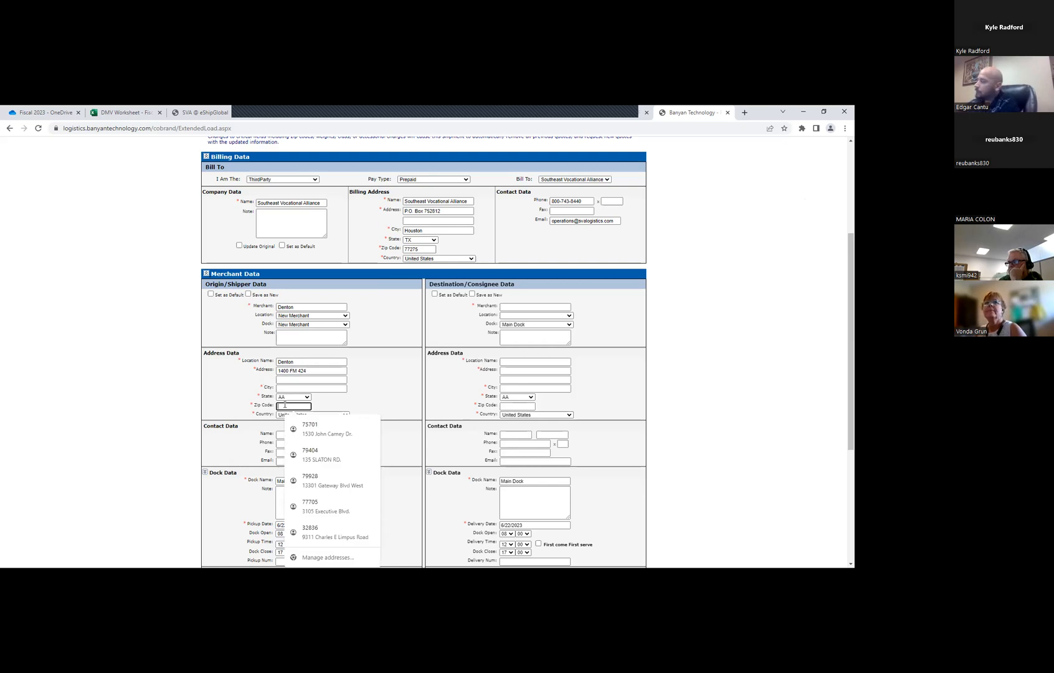
{"action": "type", "text": "76227"}
{"action": "key", "text": "Tab"}
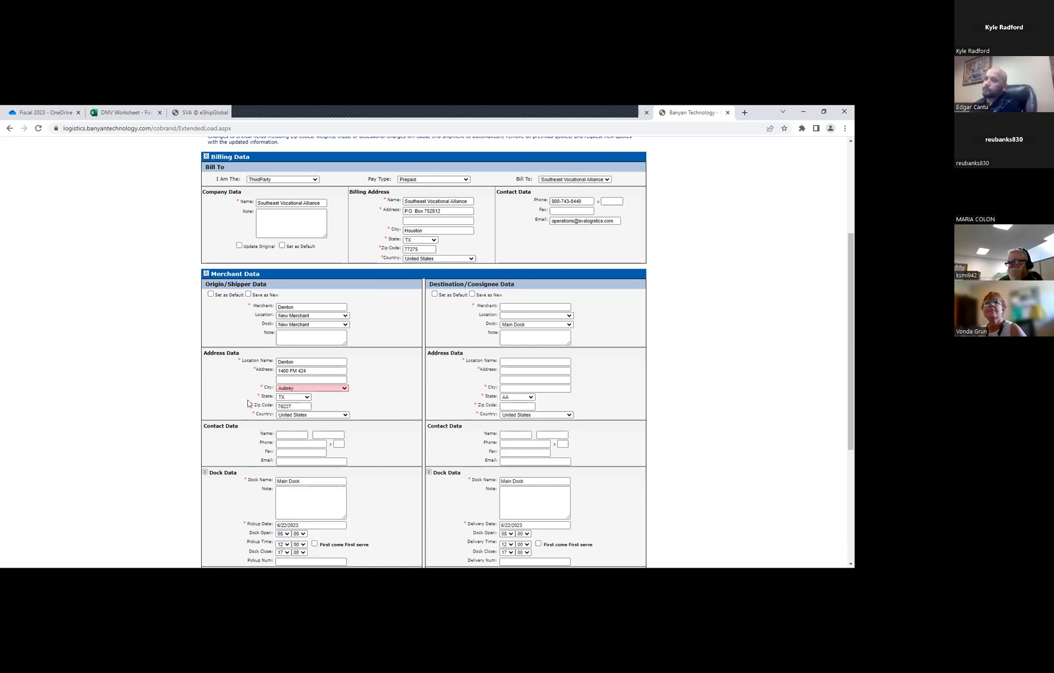
{"action": "left_click", "coordinate": [299, 389]}
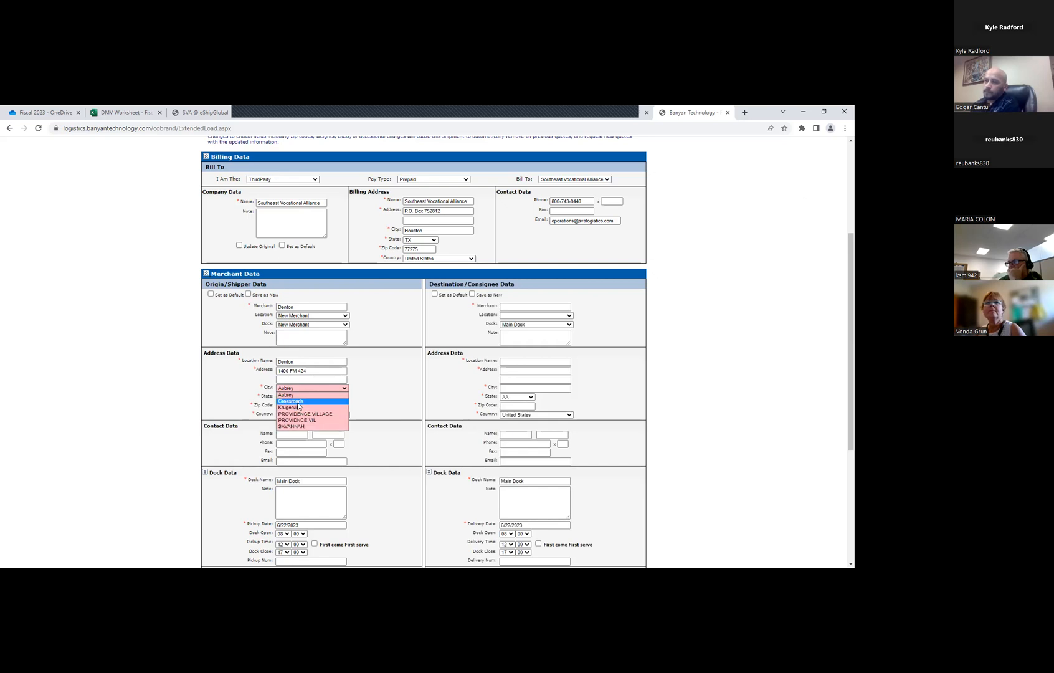
{"action": "left_click", "coordinate": [297, 402]}
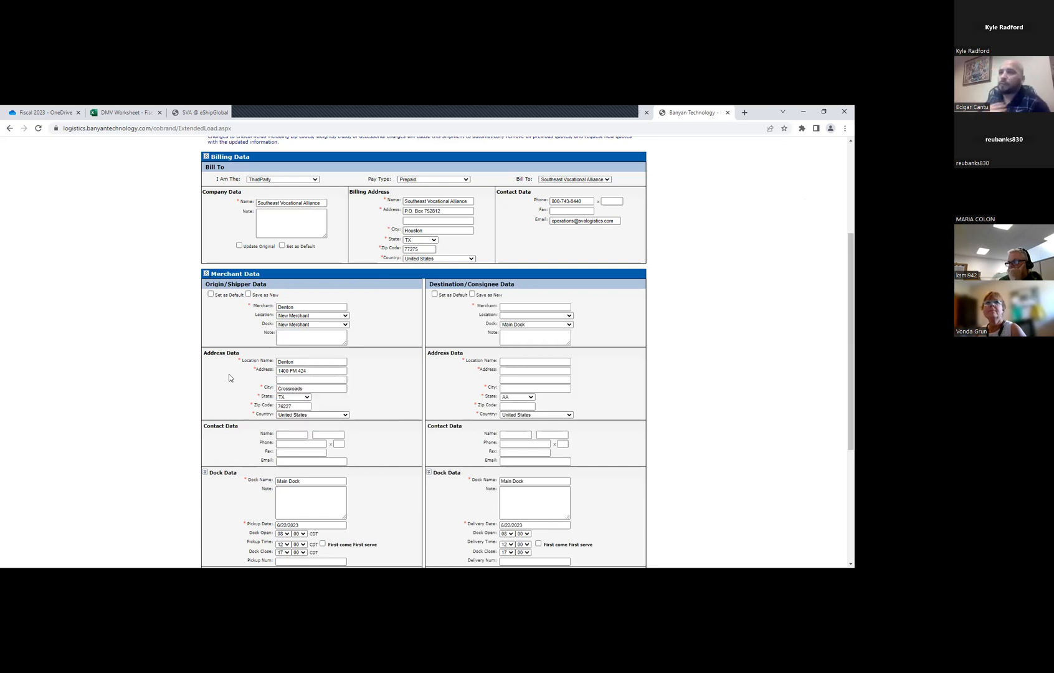
{"action": "left_click", "coordinate": [210, 295]}
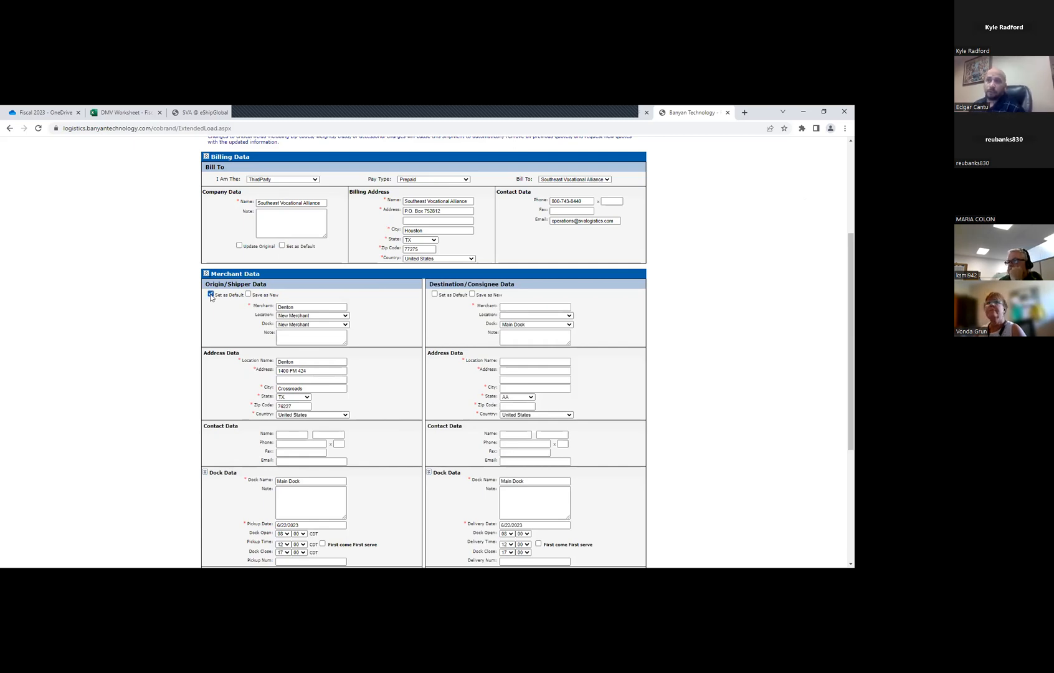
{"action": "scroll", "coordinate": [316, 415], "scroll_direction": "down", "scroll_amount": 3}
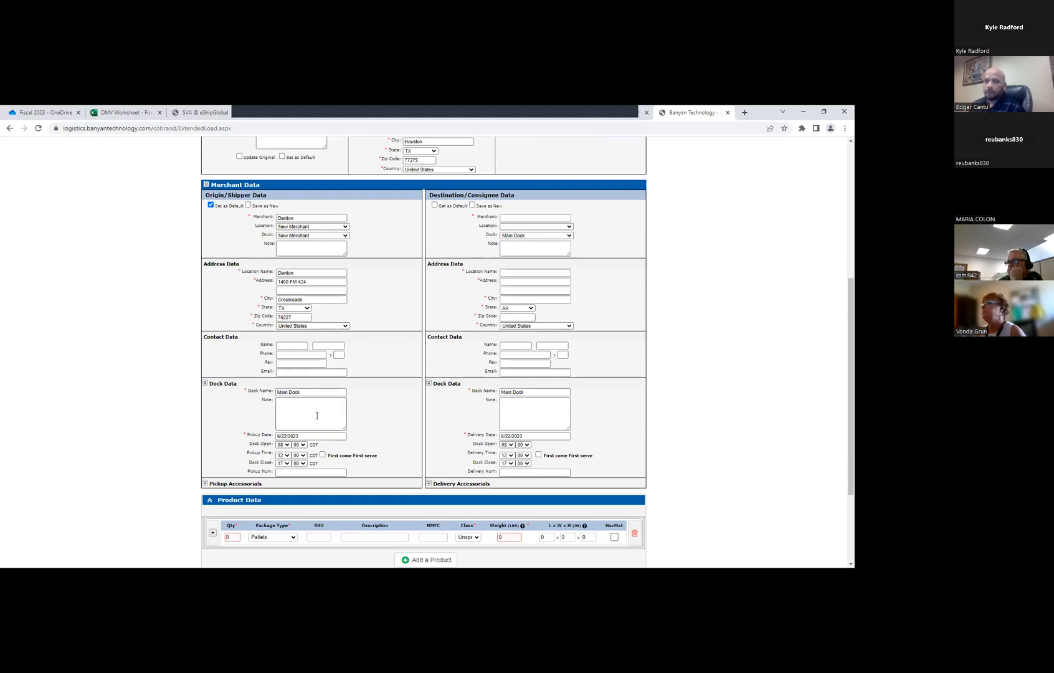
{"action": "scroll", "coordinate": [316, 416], "scroll_direction": "up", "scroll_amount": 3}
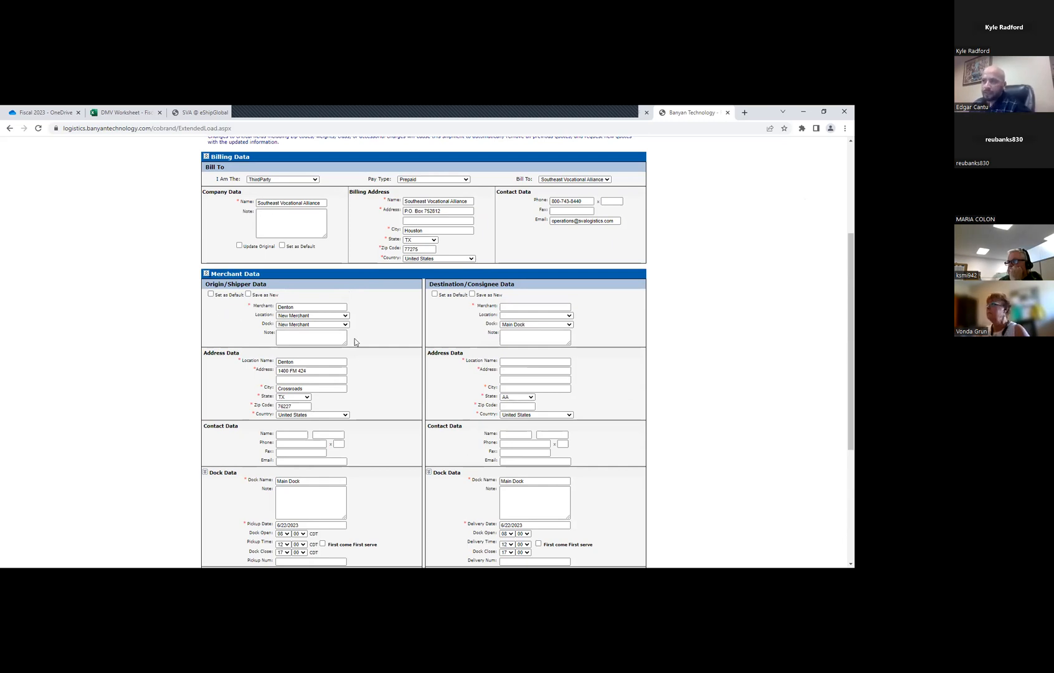
Enter the contact's first name, last name and phone number in the origin's contact data
{"action": "scroll", "coordinate": [342, 366], "scroll_direction": "down", "scroll_amount": 1}
{"action": "left_click", "coordinate": [299, 389]}
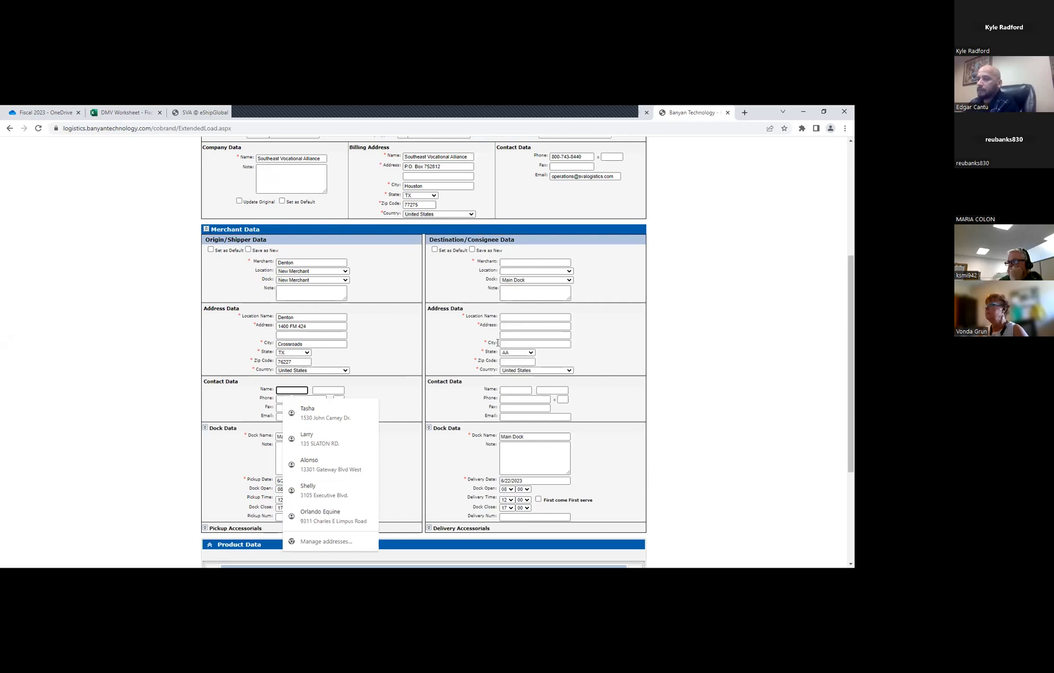
{"action": "key", "text": "Tab"}
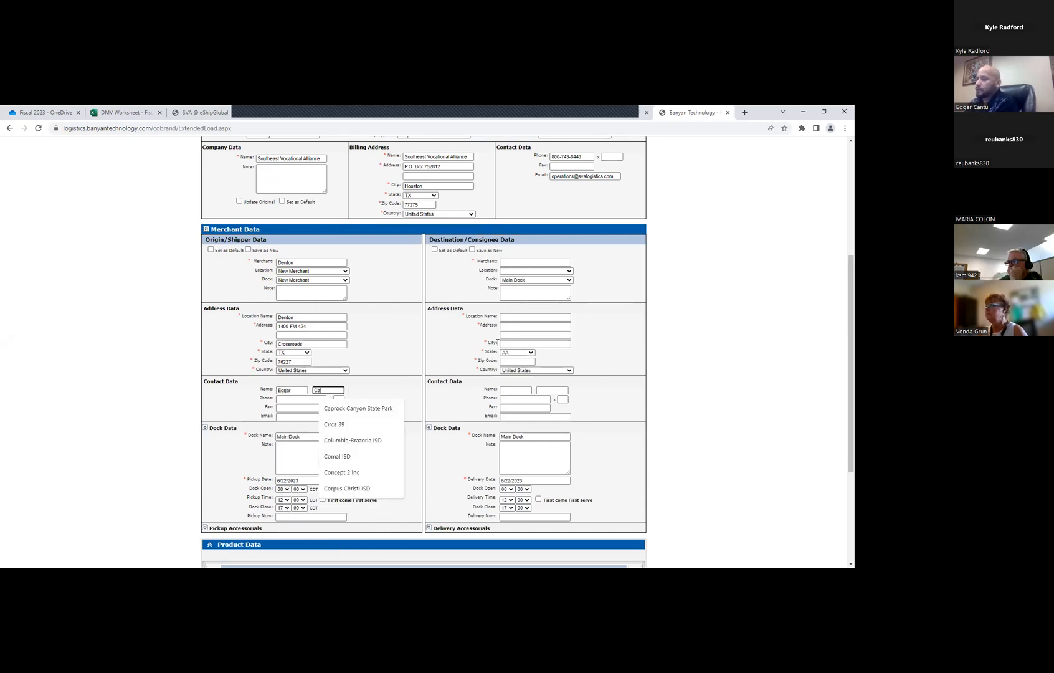
{"action": "left_click", "coordinate": [289, 398]}
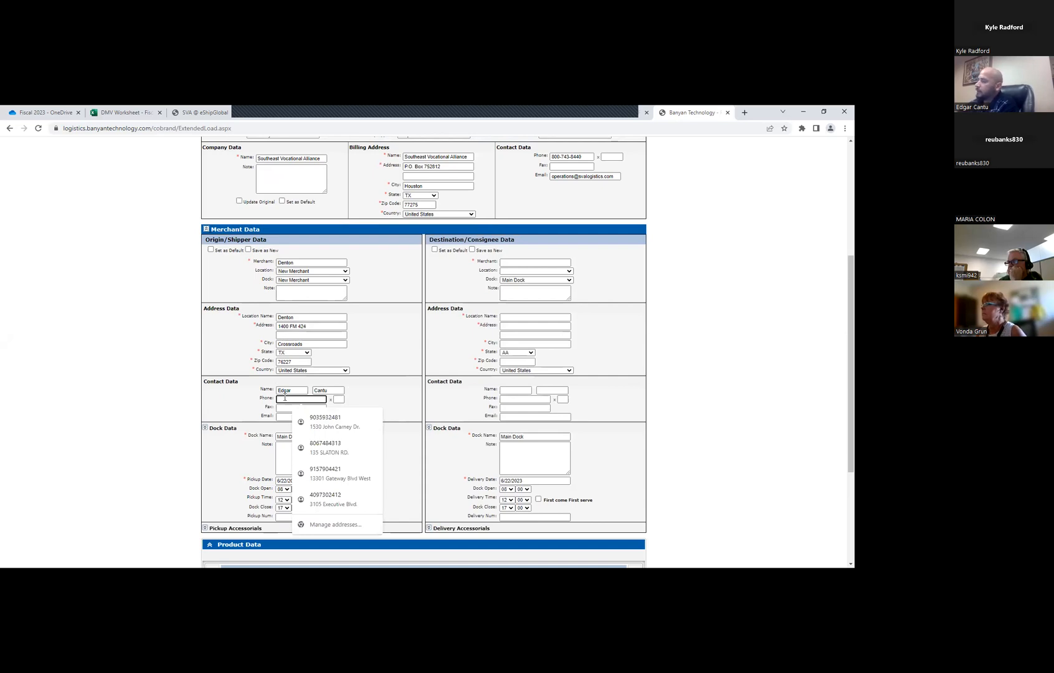
Fill in the origin contact's e-mail with the saved operations address suggestion
{"action": "left_click", "coordinate": [293, 417]}
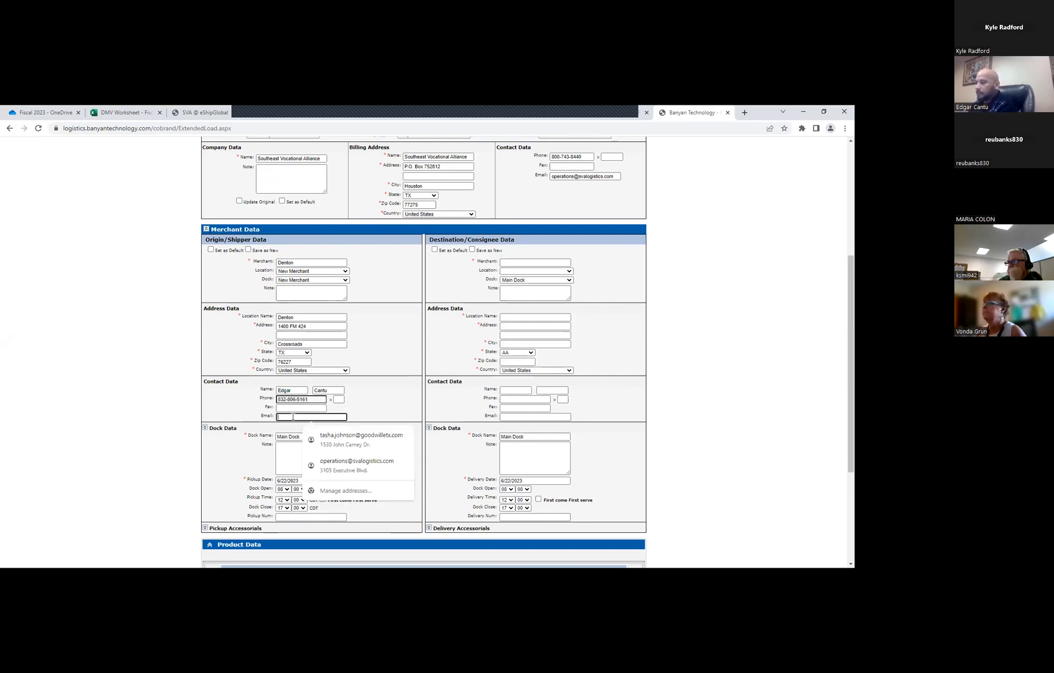
{"action": "type", "text": "ed"}
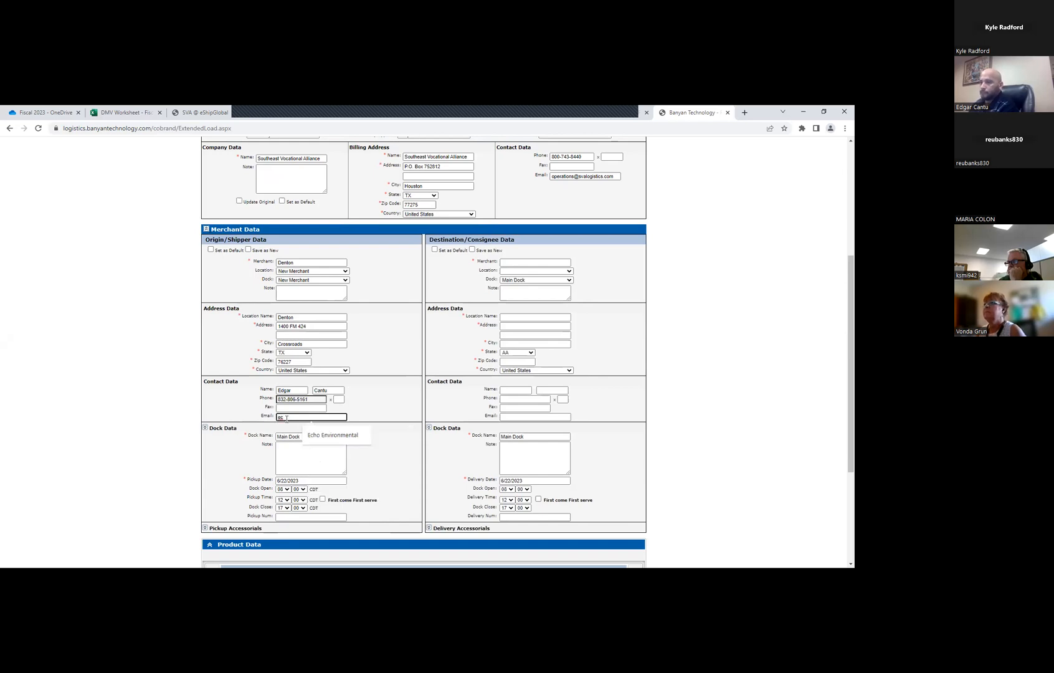
{"action": "key", "text": "BackSpace"}
{"action": "key", "text": "BackSpace"}
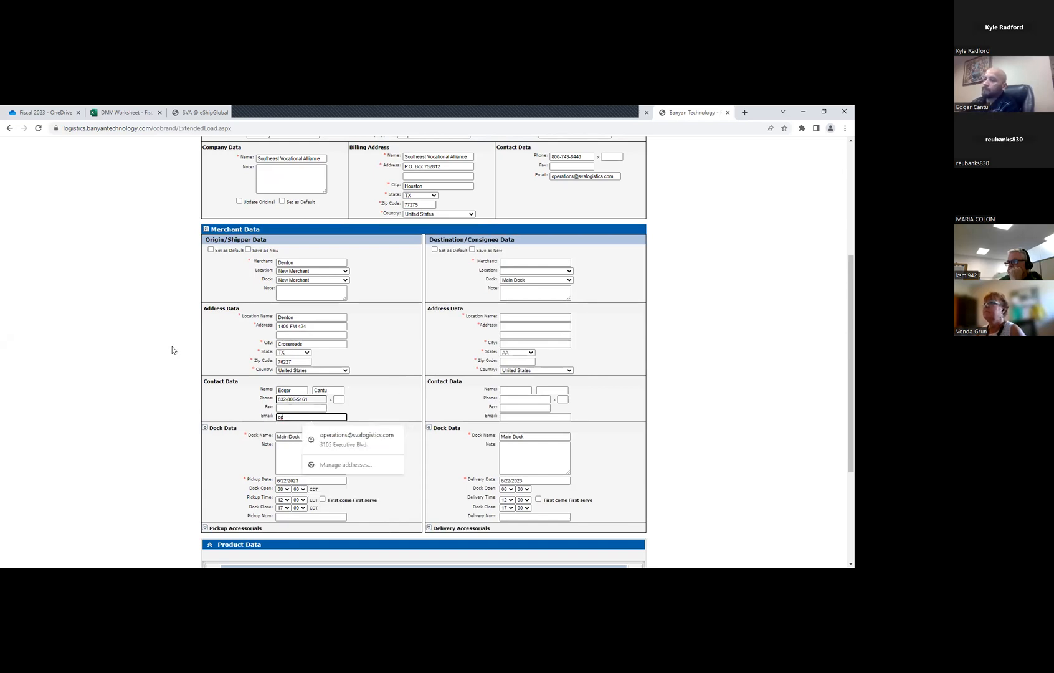
{"action": "left_click", "coordinate": [363, 435]}
Expand the origin's pickup accessorials and clear the Liftgate Pickup option
{"action": "scroll", "coordinate": [368, 401], "scroll_direction": "down", "scroll_amount": 3}
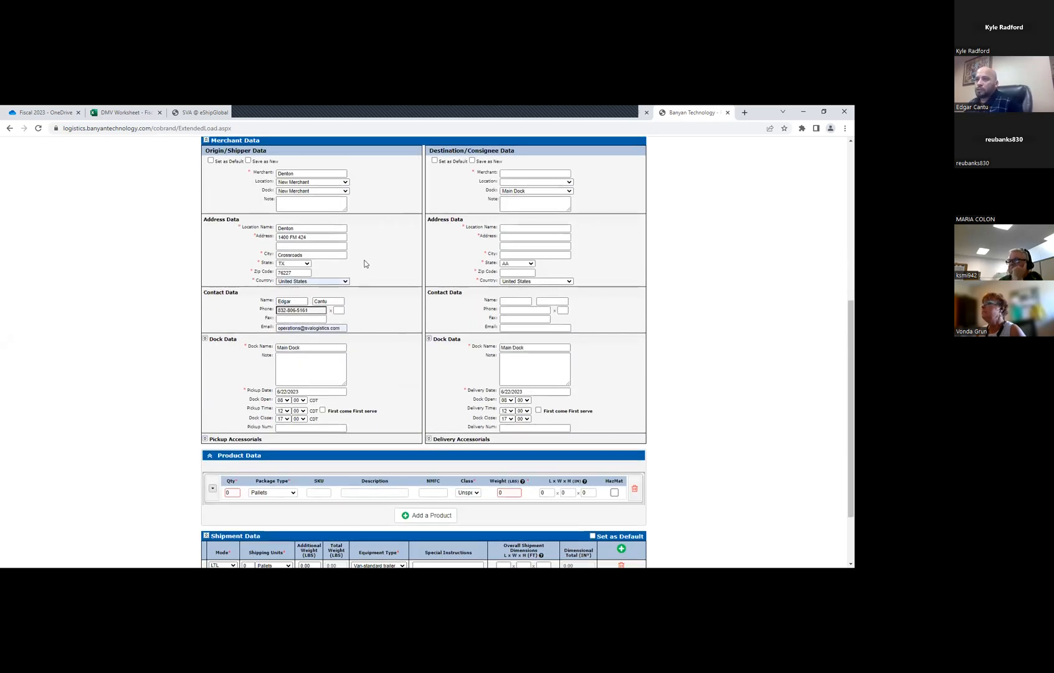
{"action": "scroll", "coordinate": [279, 228], "scroll_direction": "up", "scroll_amount": 1}
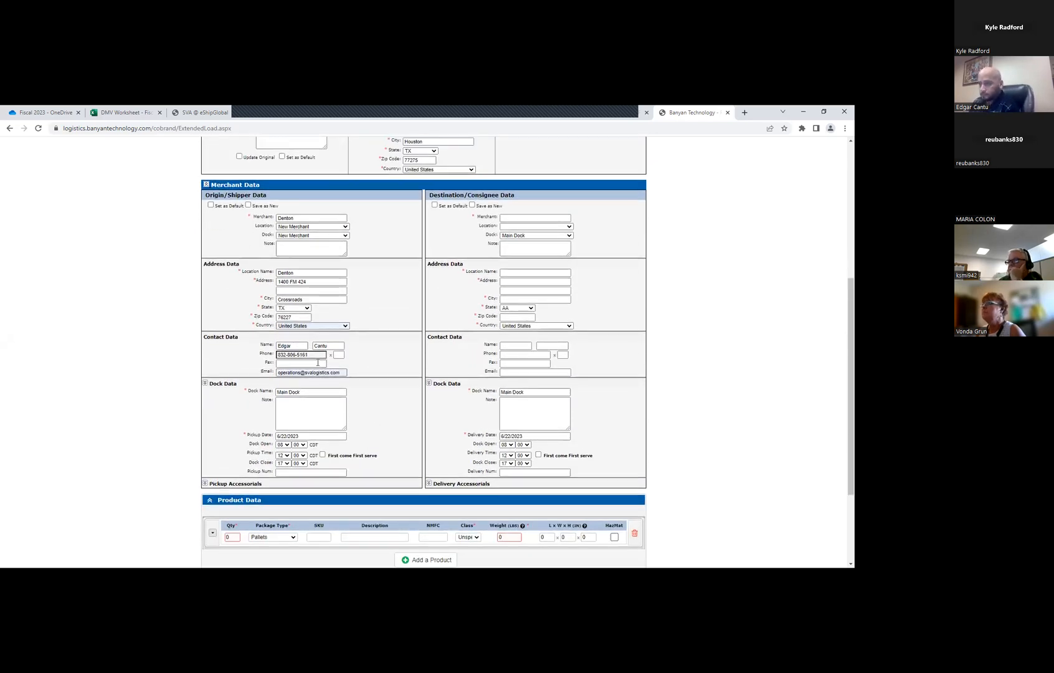
{"action": "scroll", "coordinate": [240, 403], "scroll_direction": "down", "scroll_amount": 1}
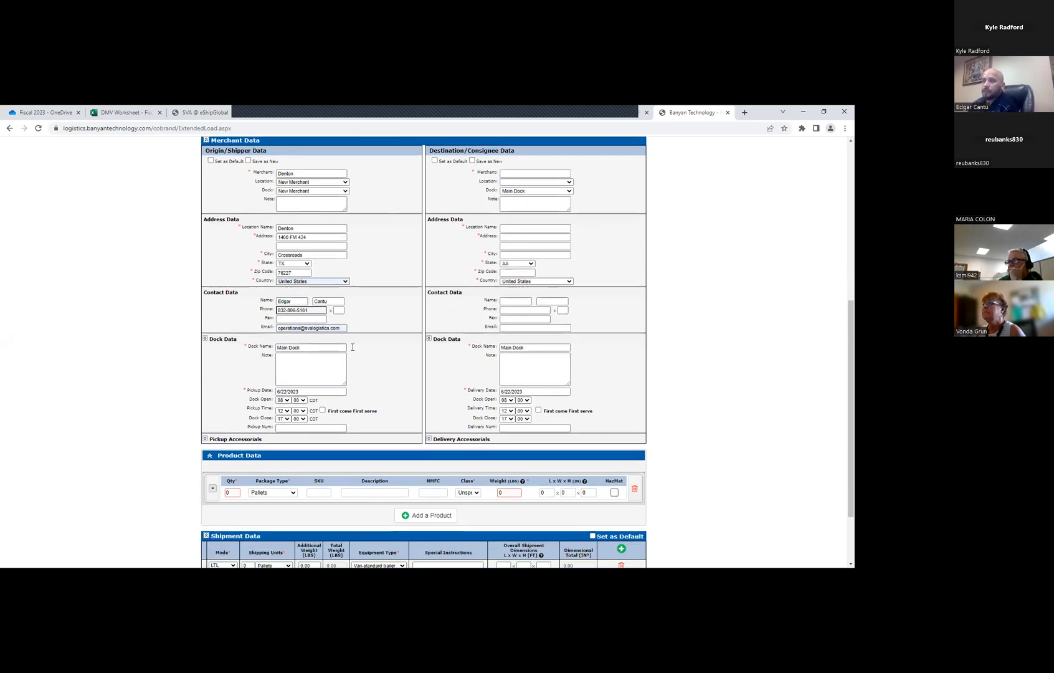
{"action": "left_click", "coordinate": [205, 440]}
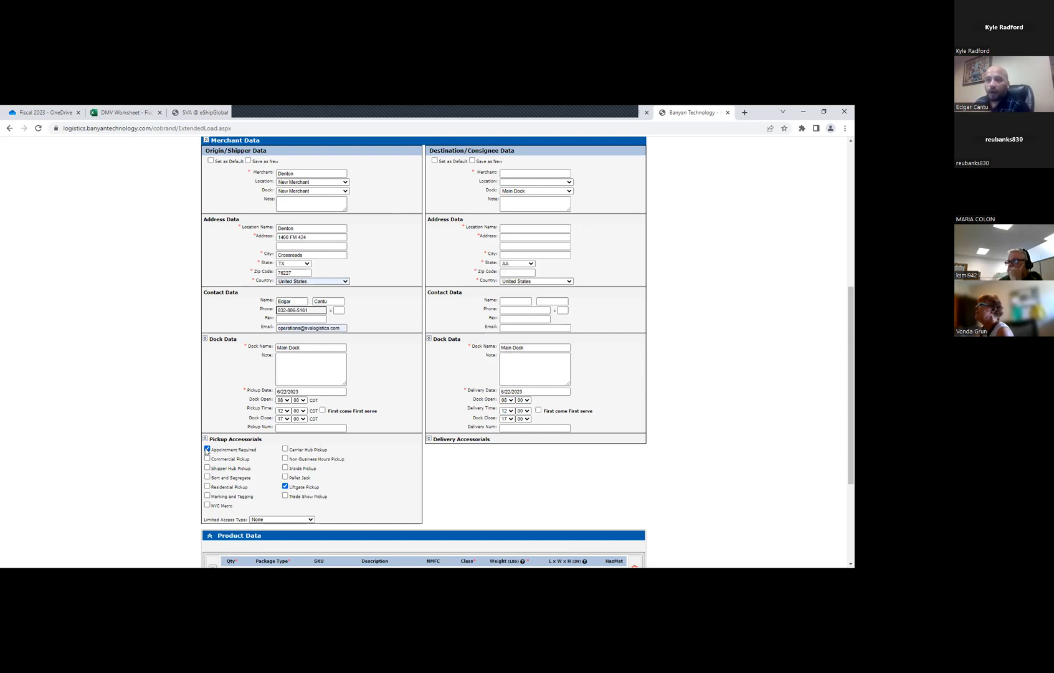
{"action": "left_click", "coordinate": [285, 486]}
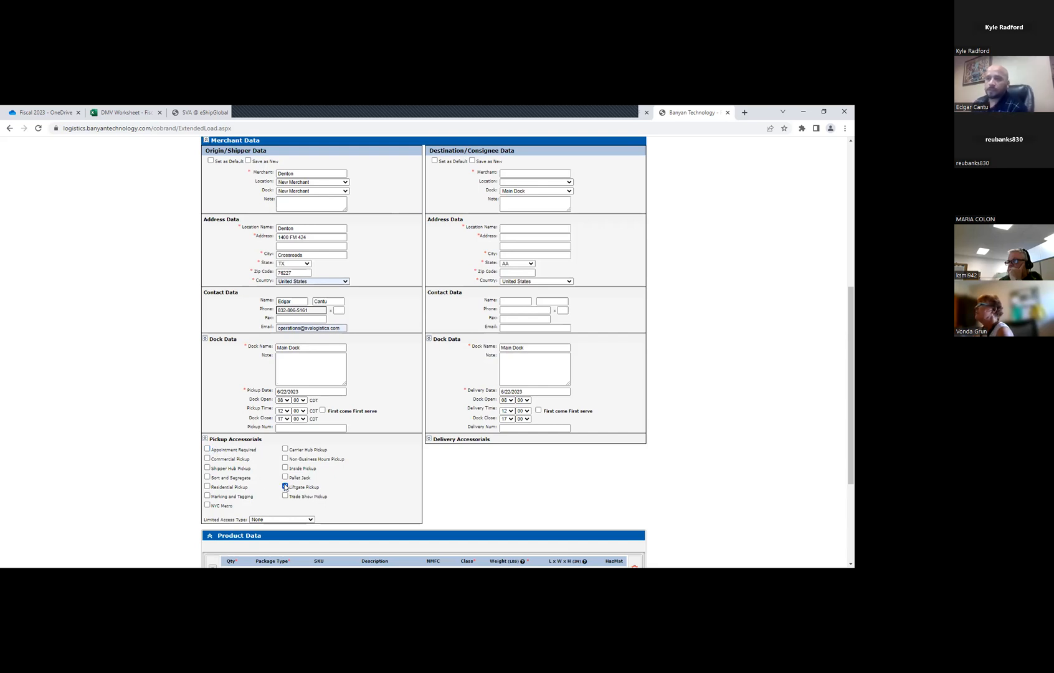
{"action": "scroll", "coordinate": [286, 489], "scroll_direction": "down", "scroll_amount": 3}
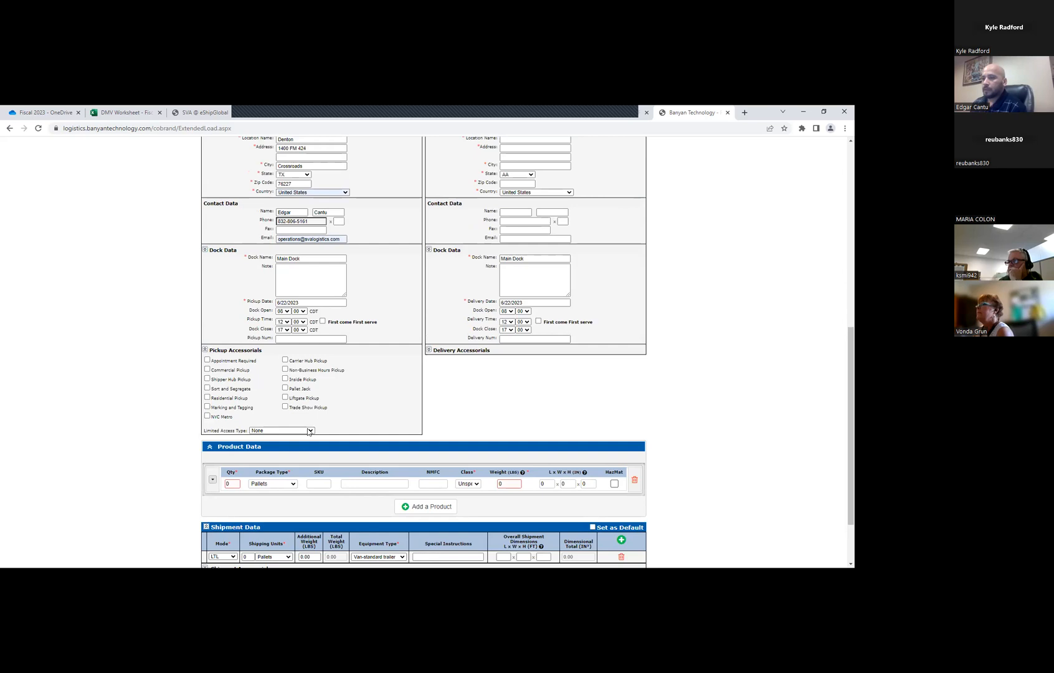
{"action": "scroll", "coordinate": [344, 423], "scroll_direction": "up", "scroll_amount": 1}
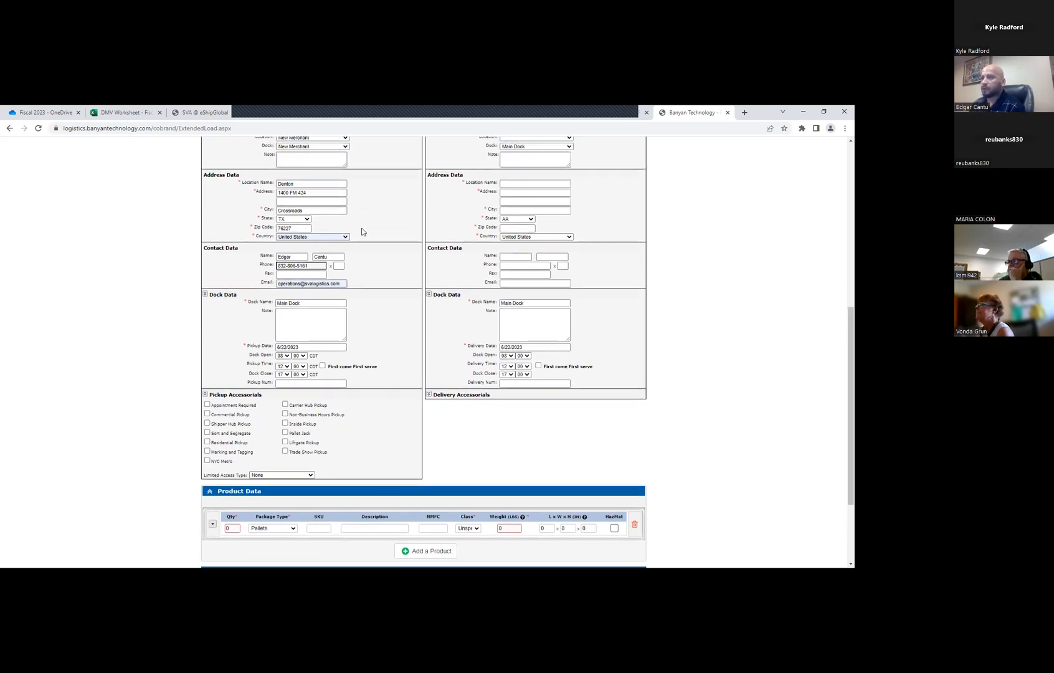
{"action": "scroll", "coordinate": [343, 209], "scroll_direction": "up", "scroll_amount": 1}
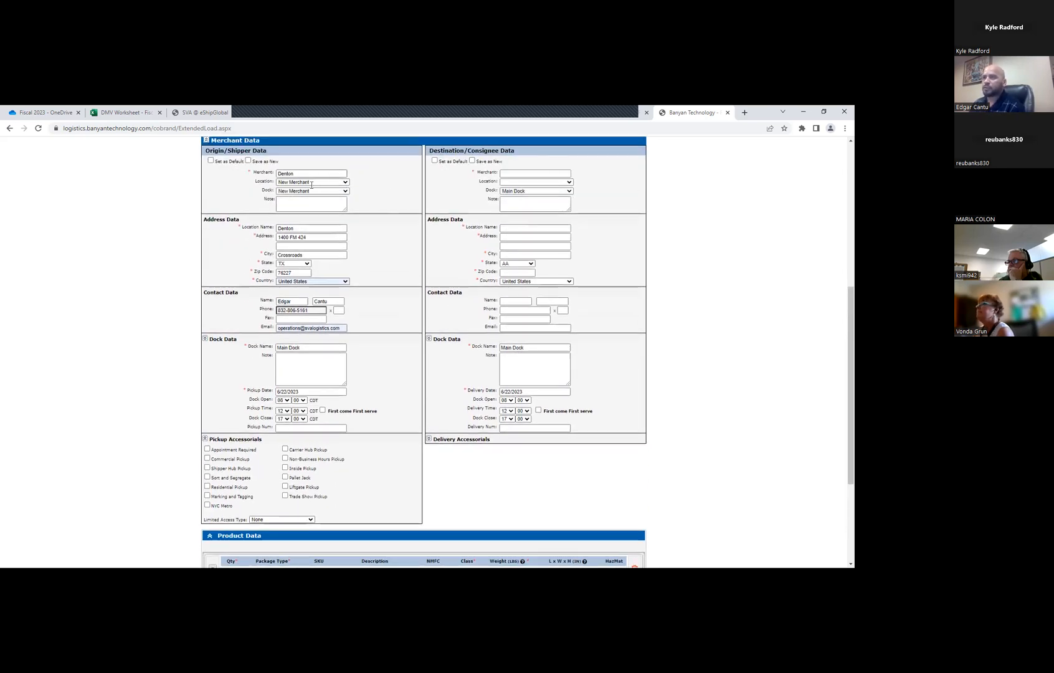
{"action": "scroll", "coordinate": [374, 299], "scroll_direction": "up", "scroll_amount": 2}
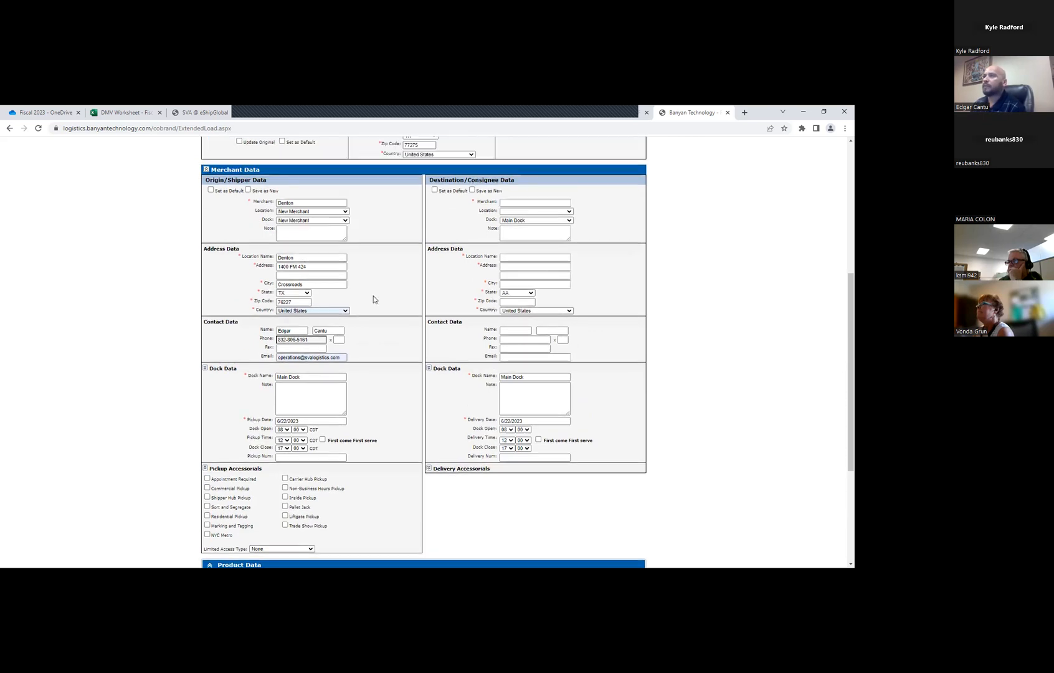
{"action": "scroll", "coordinate": [392, 273], "scroll_direction": "down", "scroll_amount": 5}
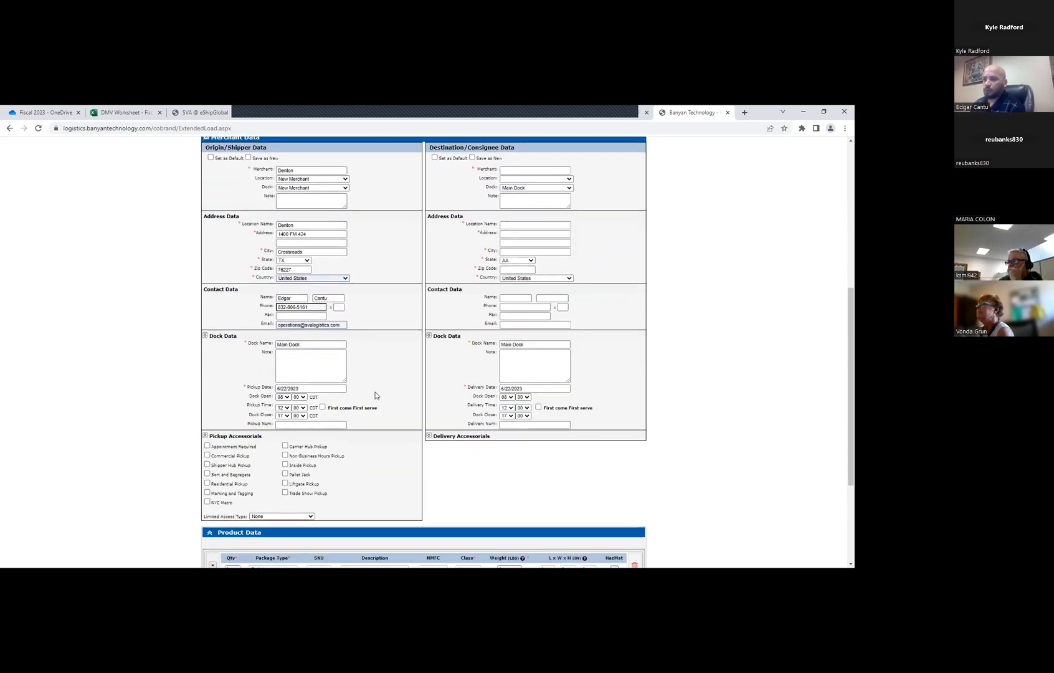
Fill in the destination's street address with the matching saved suggestion in the consignee address data
{"action": "scroll", "coordinate": [515, 311], "scroll_direction": "up", "scroll_amount": 4}
{"action": "left_click", "coordinate": [506, 294]}
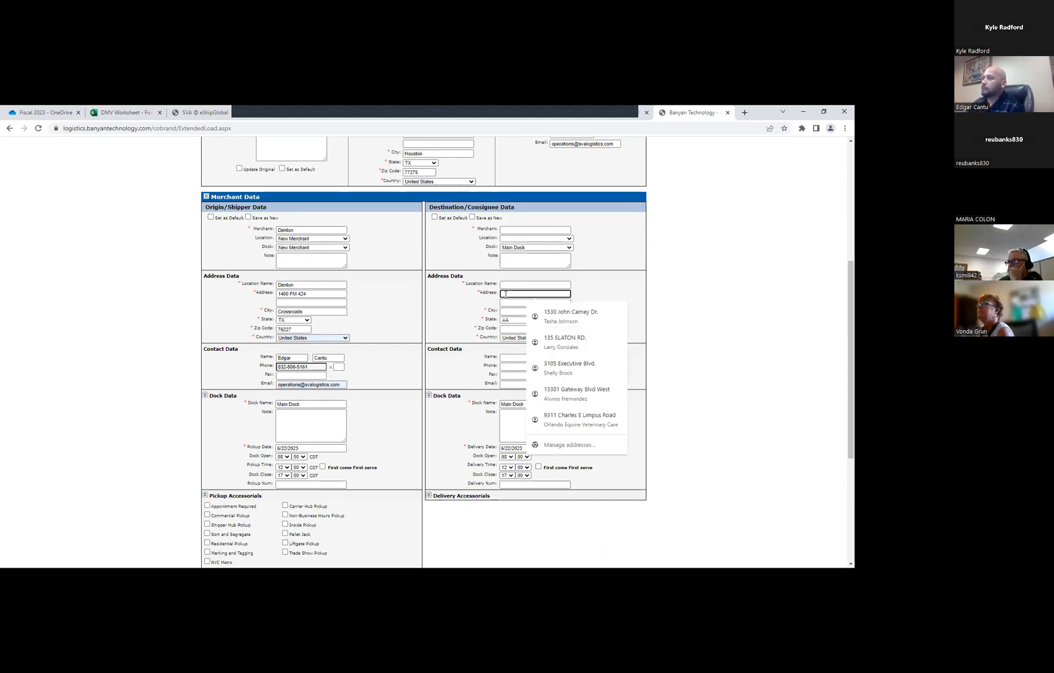
{"action": "type", "text": "1530"}
{"action": "left_click", "coordinate": [511, 309]}
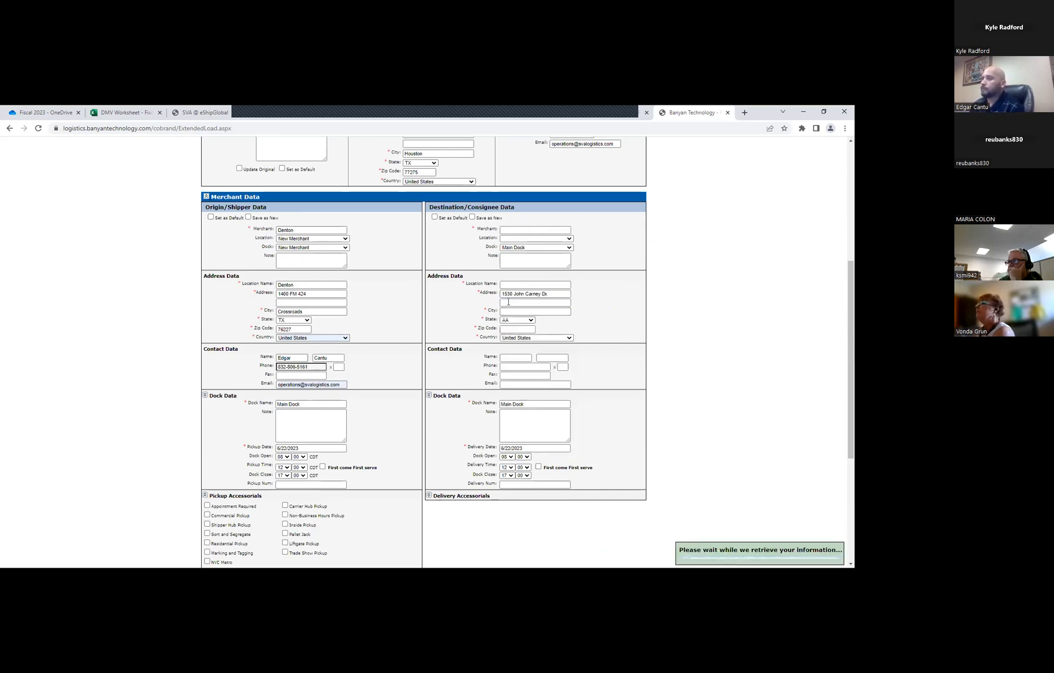
Choose Goodwill Industries of East TX as the location of the destination merchant GoodWill Easterseals
{"action": "left_click", "coordinate": [543, 240]}
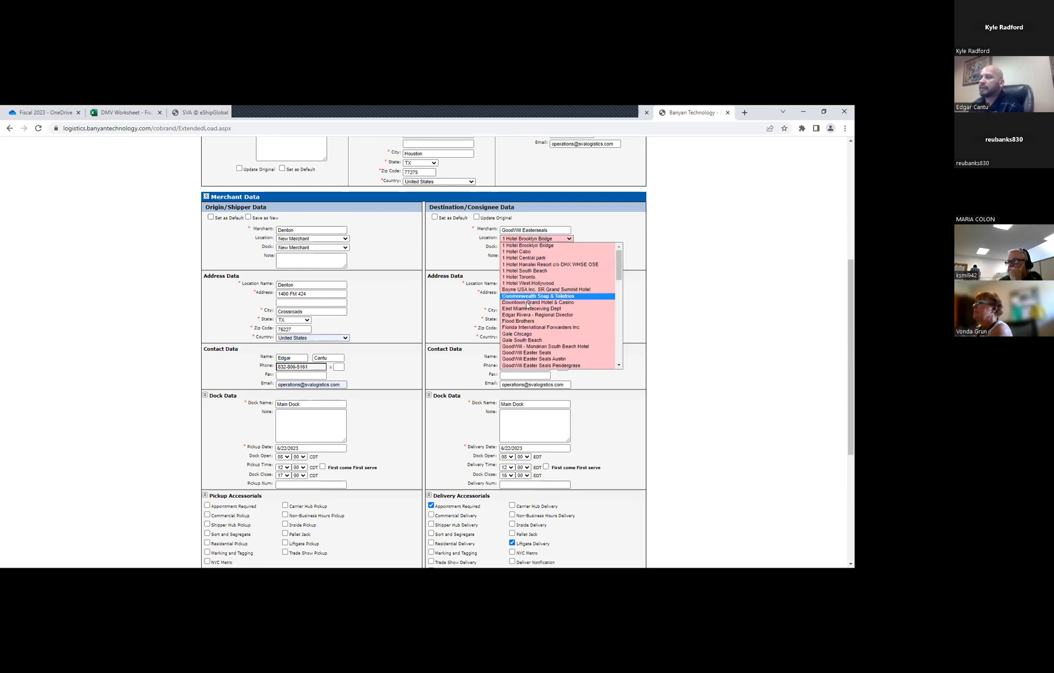
{"action": "scroll", "coordinate": [528, 280], "scroll_direction": "down", "scroll_amount": 5}
{"action": "left_click", "coordinate": [528, 284]}
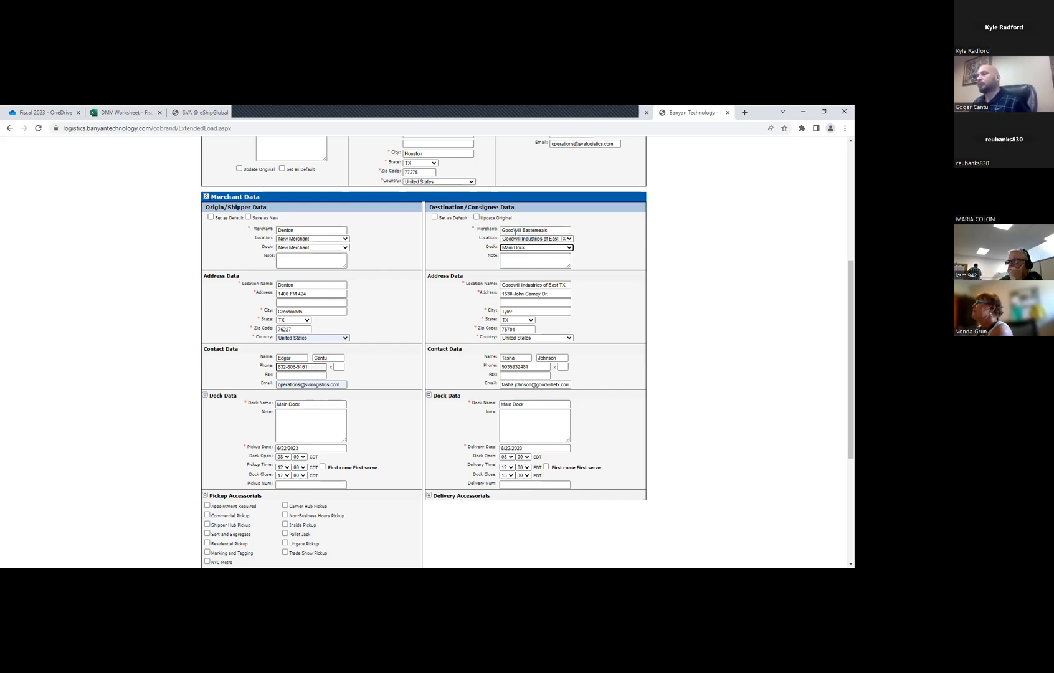
Expand the destination's delivery accessorials to show the available options
{"action": "scroll", "coordinate": [525, 391], "scroll_direction": "down", "scroll_amount": 3}
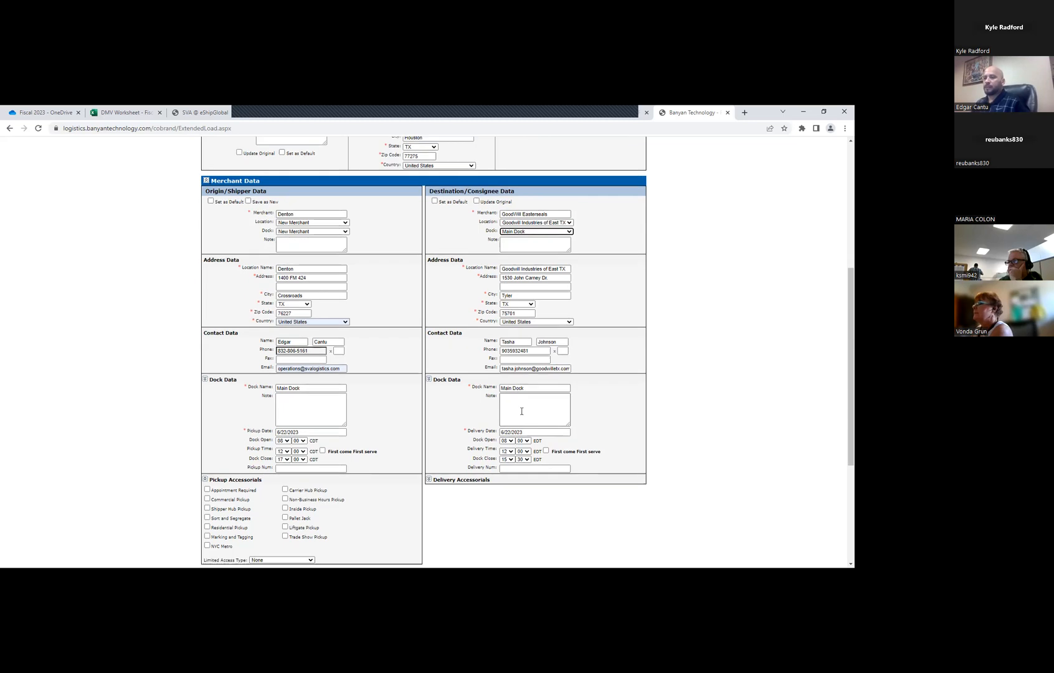
{"action": "left_click", "coordinate": [430, 407]}
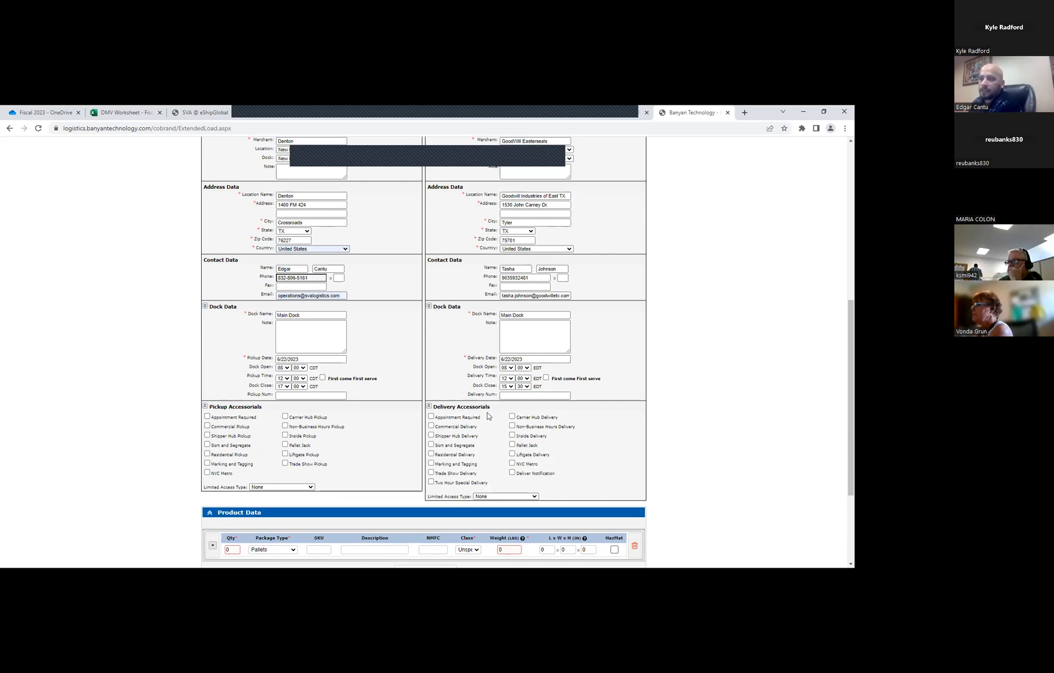
{"action": "scroll", "coordinate": [489, 406], "scroll_direction": "down", "scroll_amount": 1}
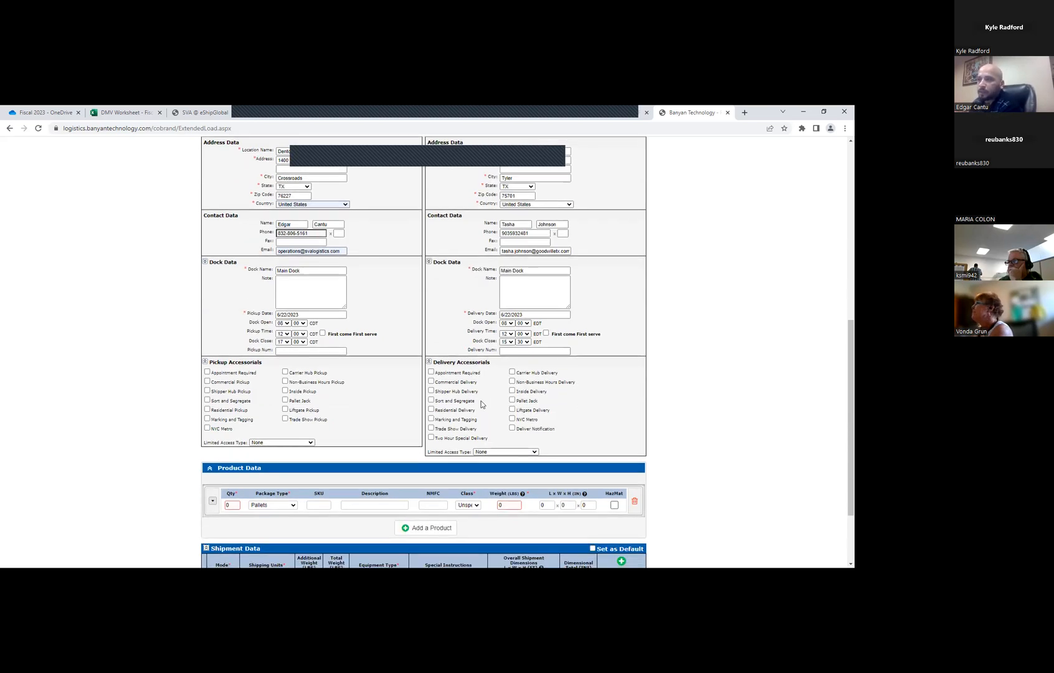
Set the product's quantity to 1 pallet and its description to Aggregates in the product data
{"action": "scroll", "coordinate": [461, 397], "scroll_direction": "down", "scroll_amount": 1}
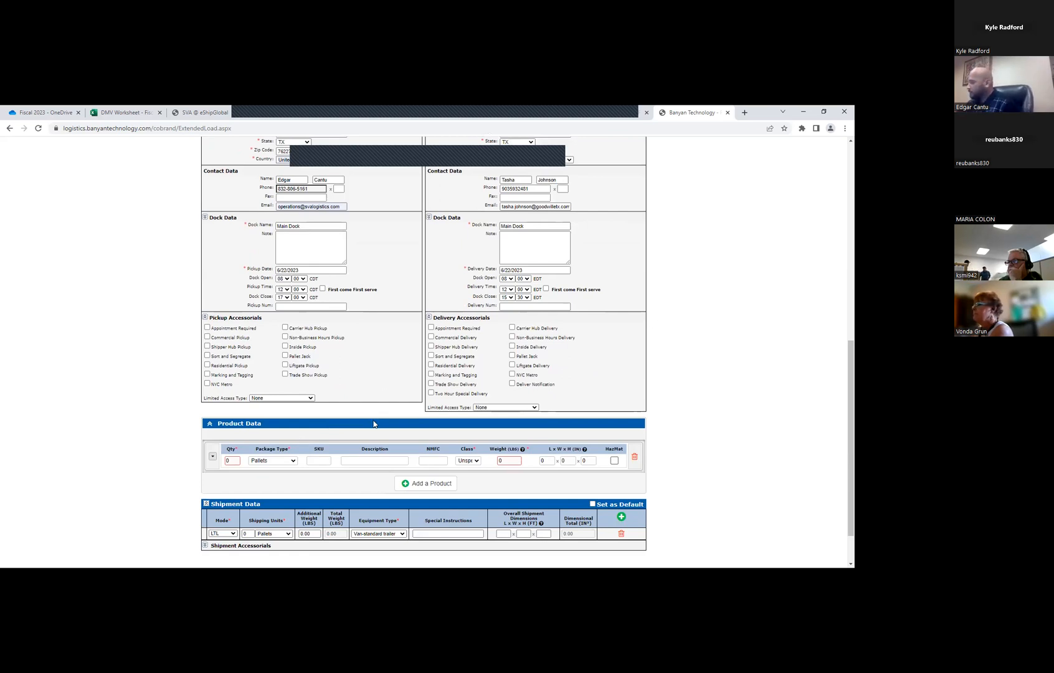
{"action": "left_click", "coordinate": [212, 456]}
{"action": "left_click", "coordinate": [234, 461]}
{"action": "type", "text": "1"}
{"action": "key", "text": "Tab"}
{"action": "key", "text": "Tab"}
{"action": "key", "text": "Tab"}
{"action": "type", "text": "Agg"}
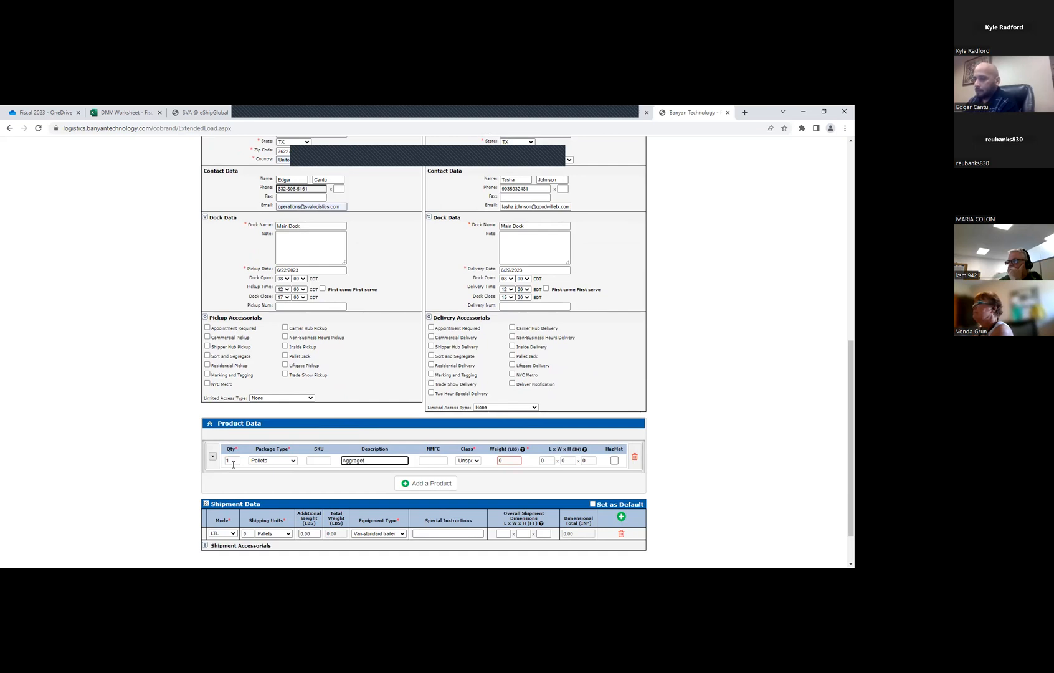
{"action": "type", "text": "re"}
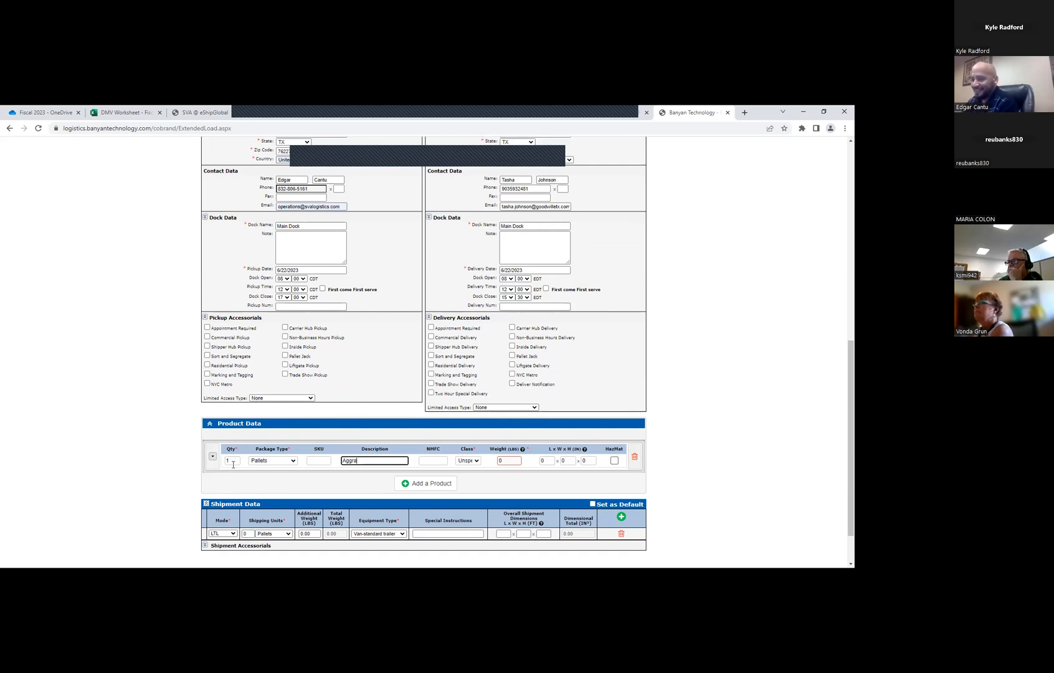
{"action": "type", "text": "gates"}
Set the product's weight to 520 lbs and its dimensions to 44 x 44 x 44 inches, leaving NMFC empty
{"action": "key", "text": "Tab"}
{"action": "key", "text": "Tab"}
{"action": "key", "text": "Tab"}
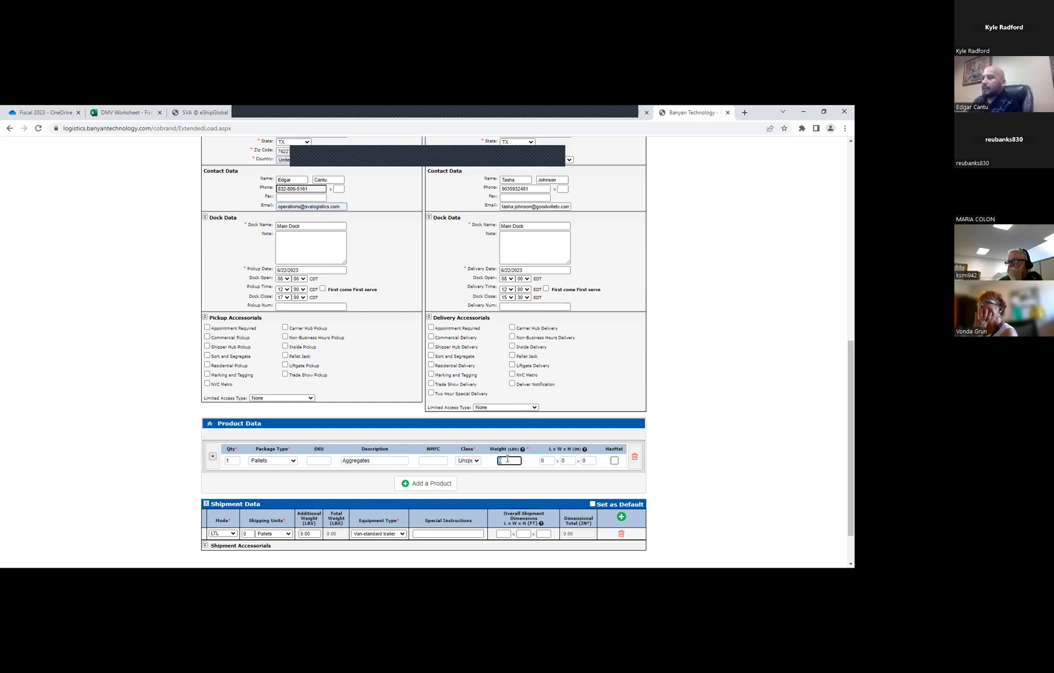
{"action": "left_click", "coordinate": [439, 462]}
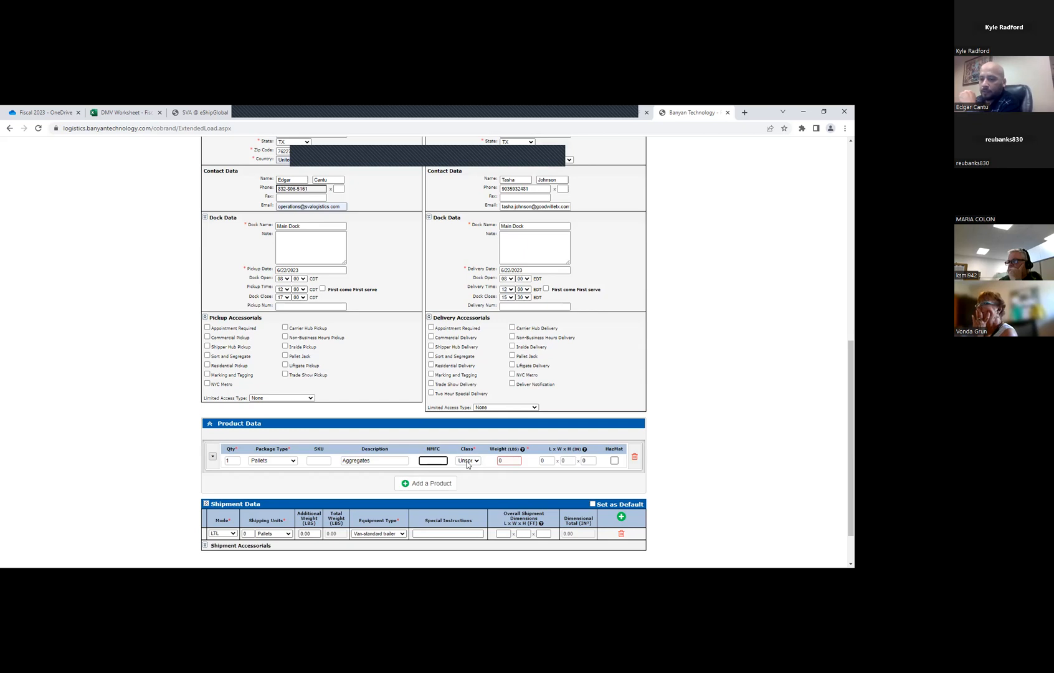
{"action": "left_click", "coordinate": [501, 460]}
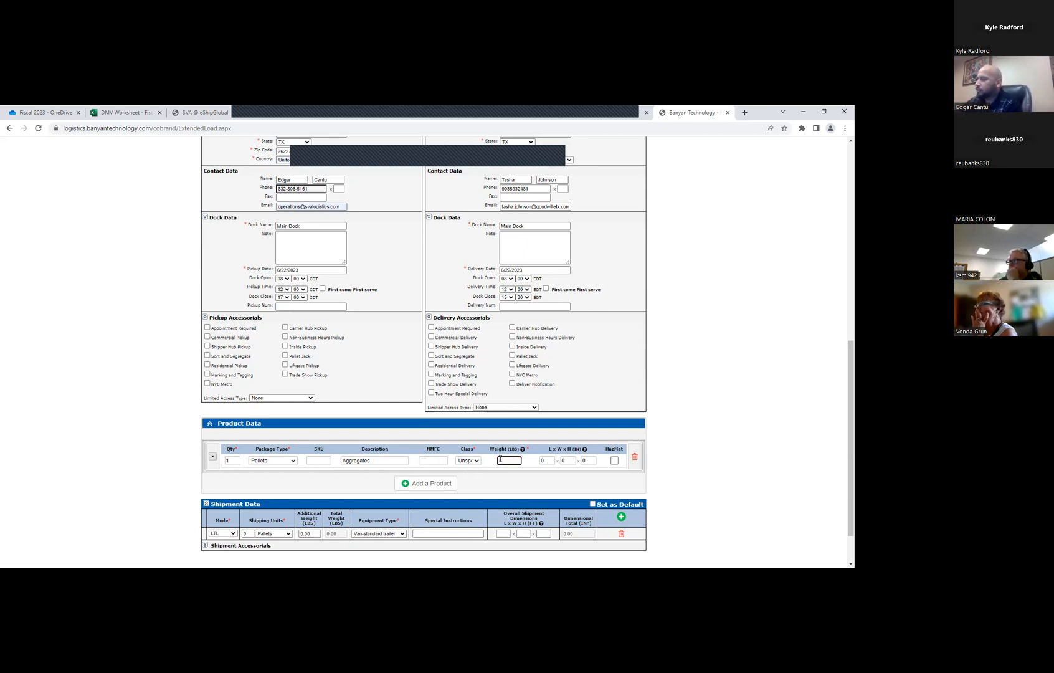
{"action": "type", "text": "520"}
{"action": "key", "text": "Tab"}
{"action": "type", "text": "44"}
{"action": "key", "text": "Tab"}
{"action": "type", "text": "44"}
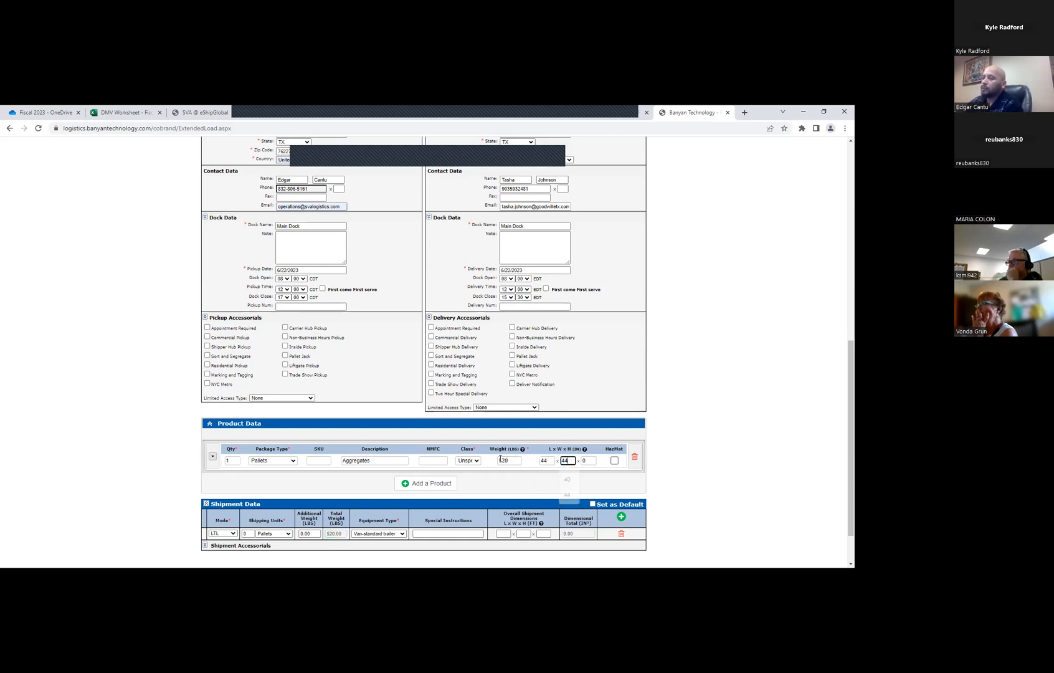
{"action": "key", "text": "Tab"}
{"action": "type", "text": "44"}
Run the Class Estimator for the Aggregates product and apply its class rated as a single unit
{"action": "left_click", "coordinate": [213, 457]}
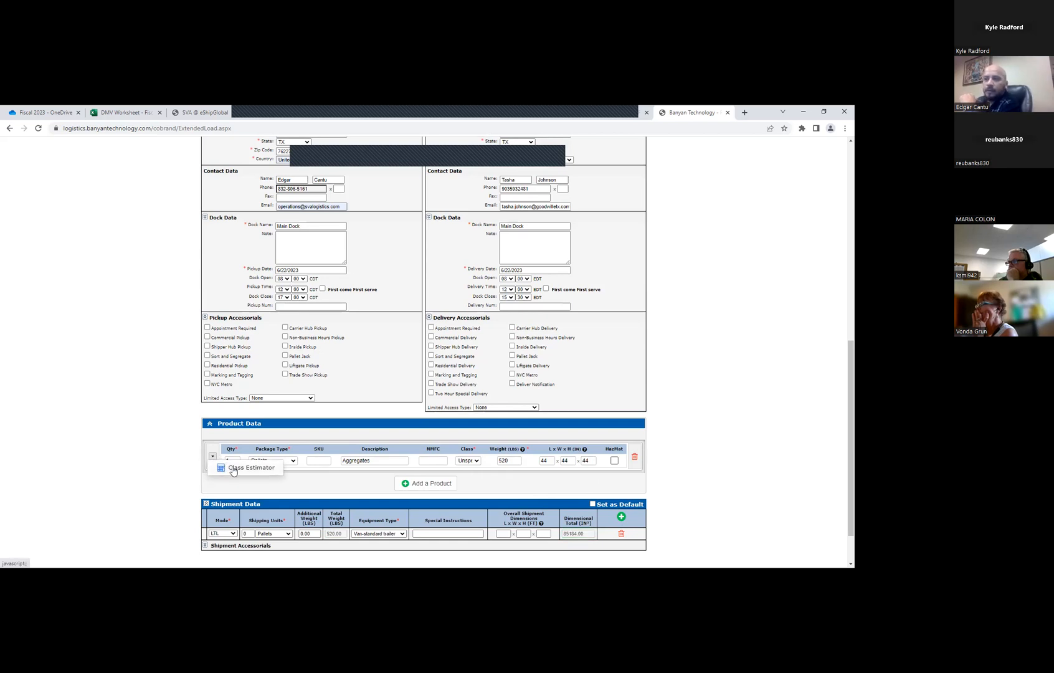
{"action": "left_click", "coordinate": [251, 468]}
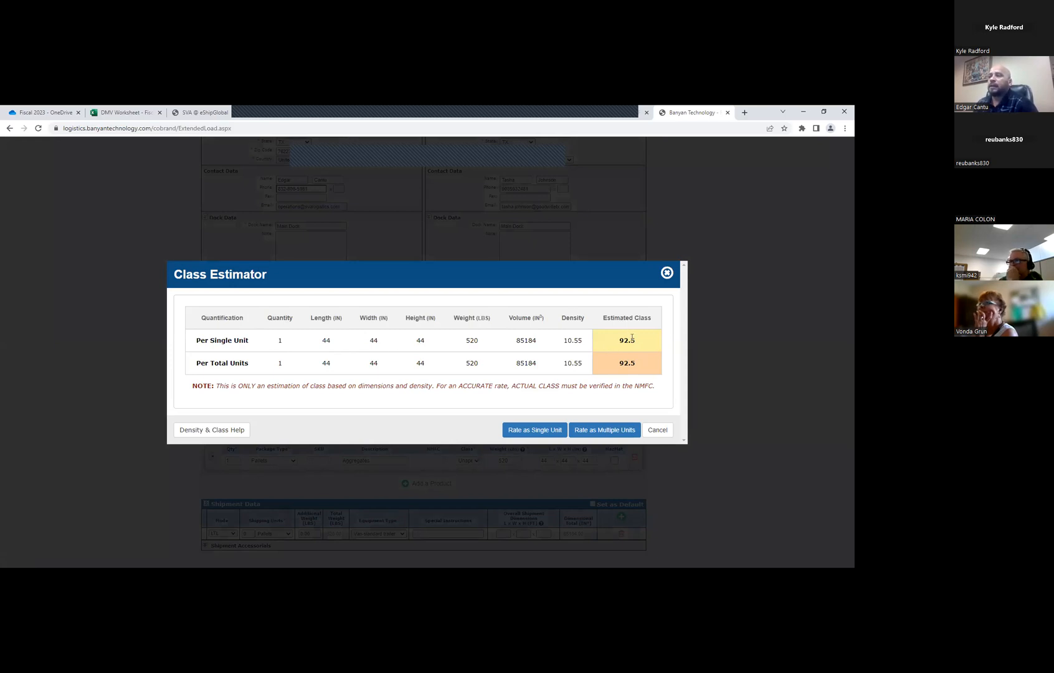
{"action": "left_click", "coordinate": [530, 431]}
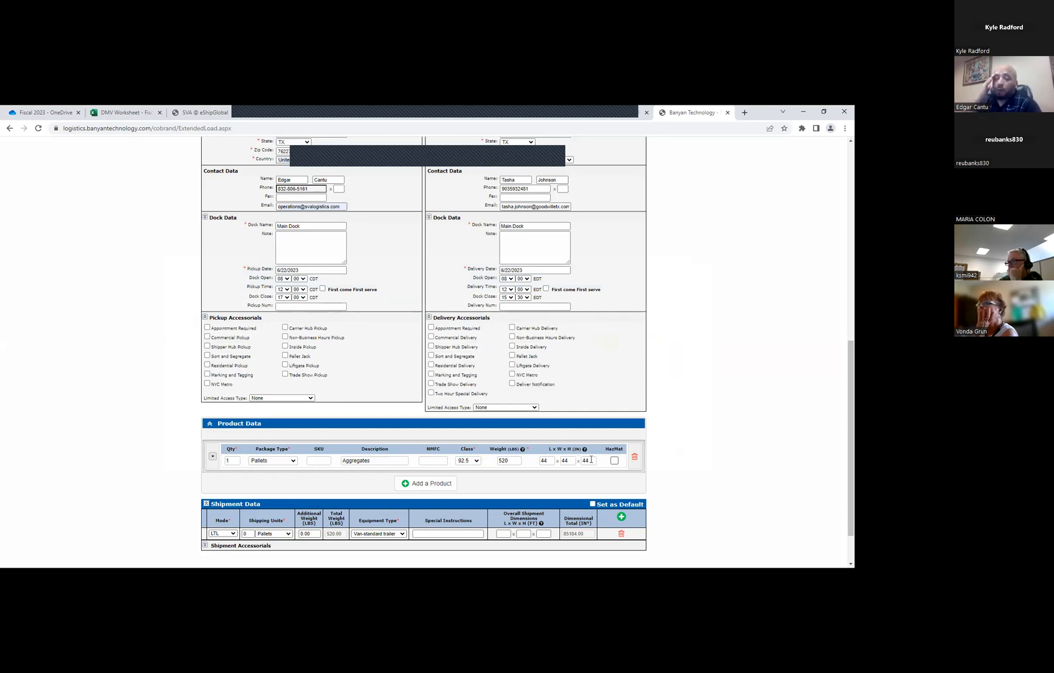
Set the Aggregates product's dimensions to 54 x 54 x 54 inches
{"action": "left_click", "coordinate": [550, 460]}
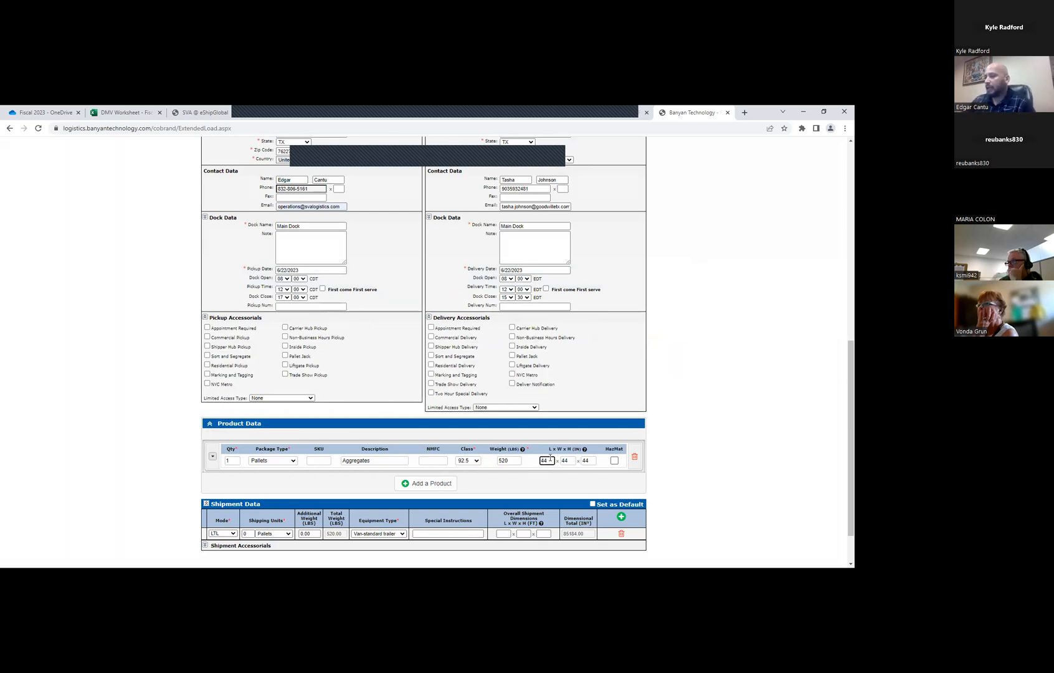
{"action": "key", "text": "BackSpace"}
{"action": "key", "text": "BackSpace"}
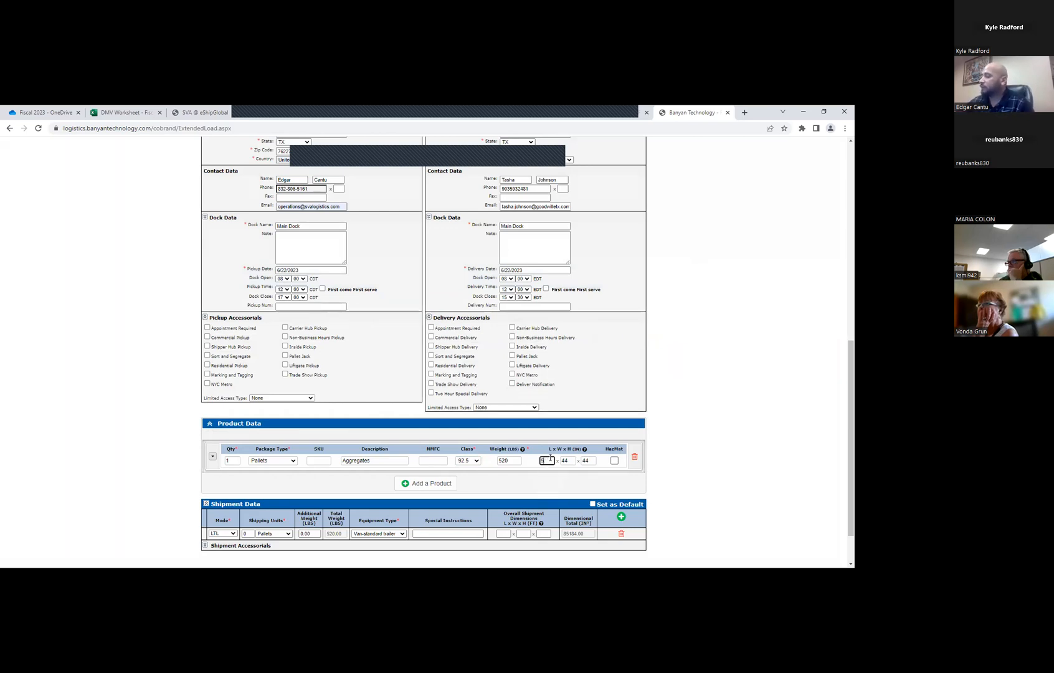
{"action": "key", "text": "Tab"}
{"action": "type", "text": "54"}
{"action": "key", "text": "Tab"}
{"action": "type", "text": "54"}
Check the estimated class and density for the resized product in the Class Estimator, and close it without applying
{"action": "left_click", "coordinate": [212, 458]}
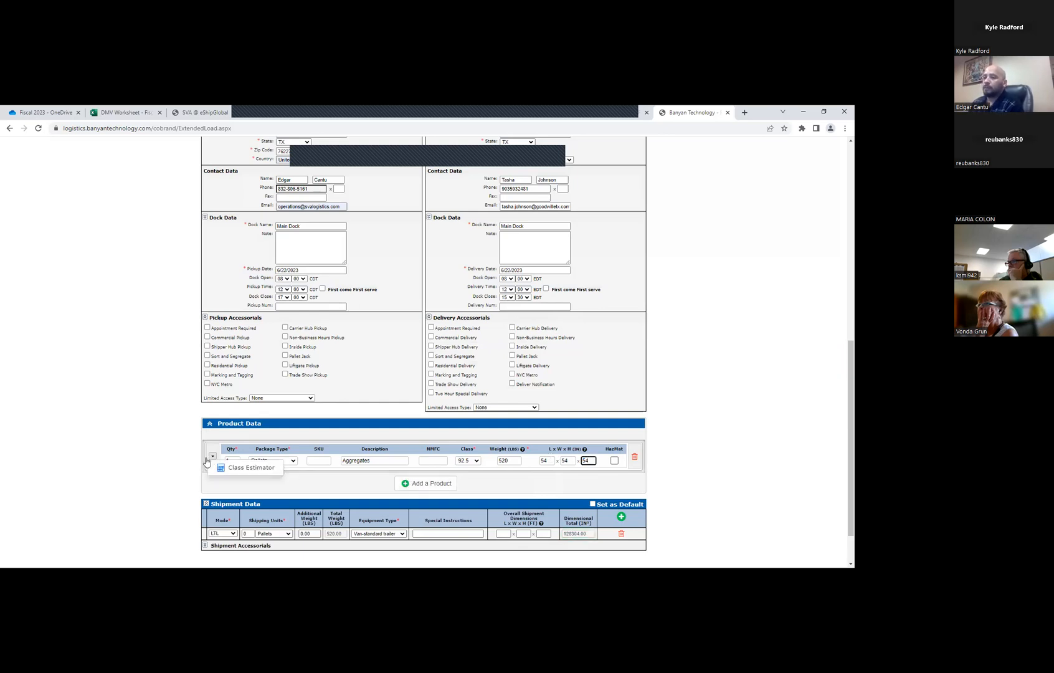
{"action": "left_click", "coordinate": [237, 469]}
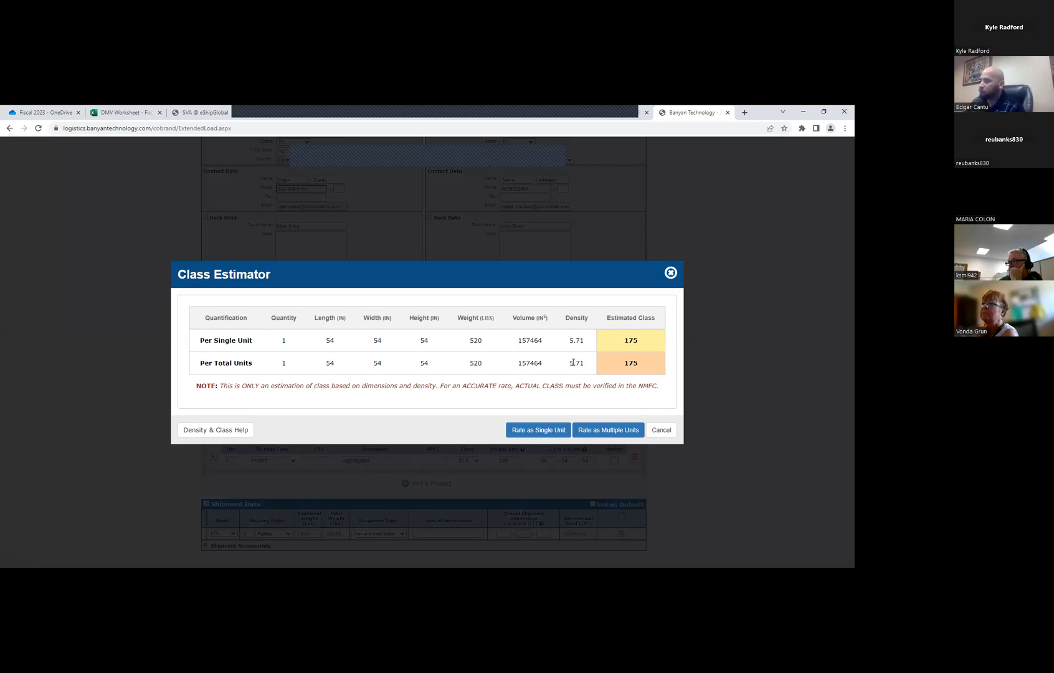
{"action": "left_click", "coordinate": [670, 274]}
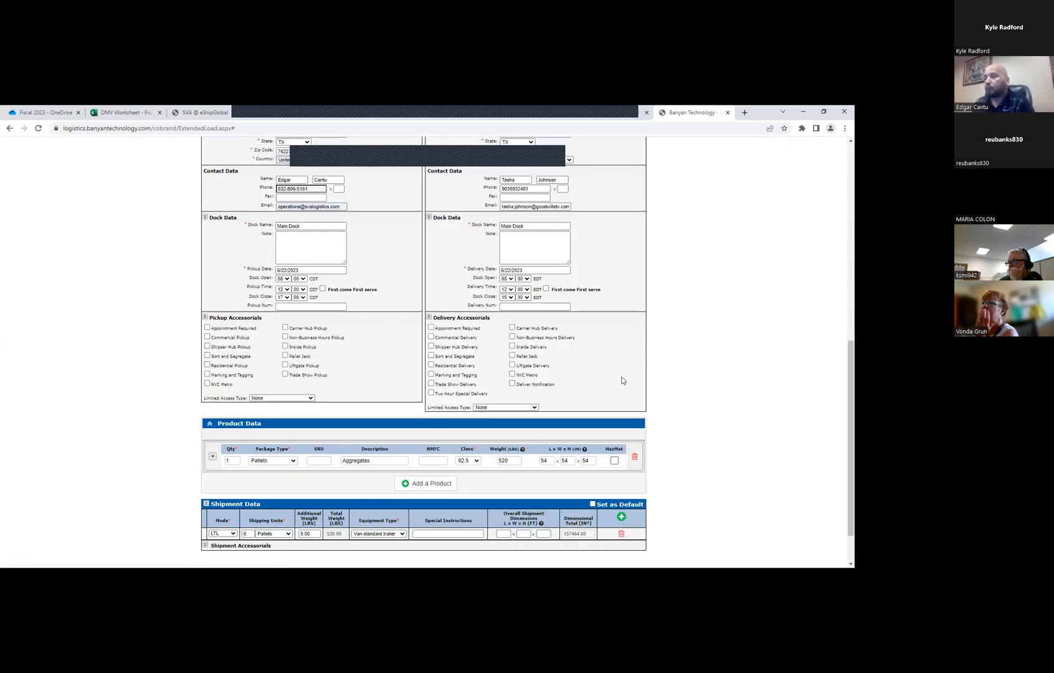
Set the Aggregates product's freight class to 50 manually
{"action": "scroll", "coordinate": [623, 379], "scroll_direction": "down", "scroll_amount": 2}
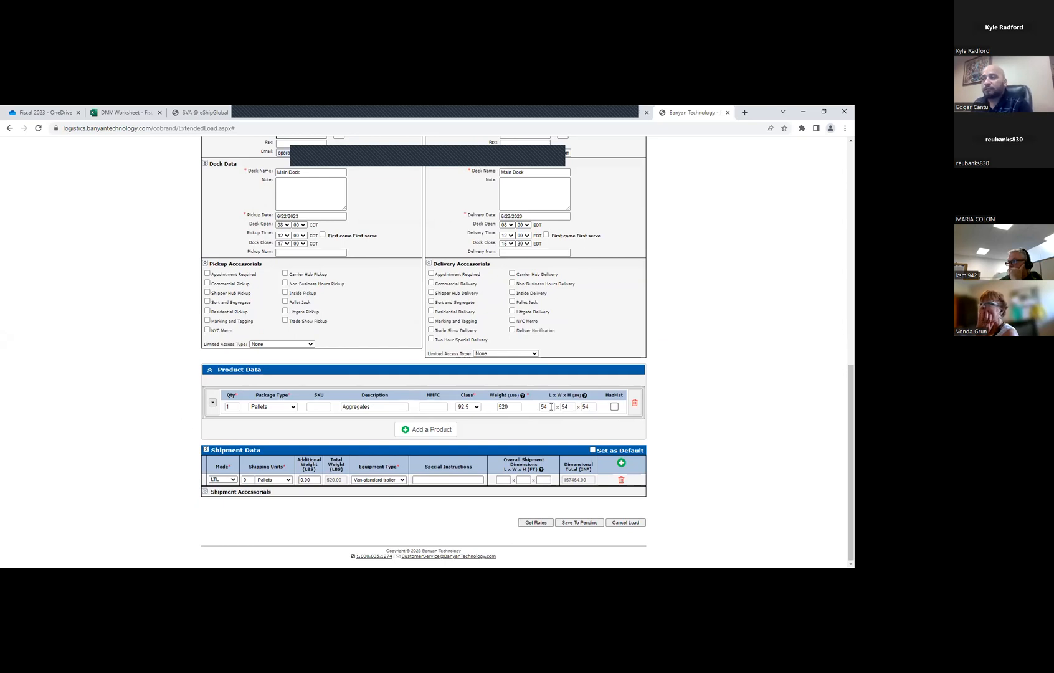
{"action": "left_click", "coordinate": [570, 406]}
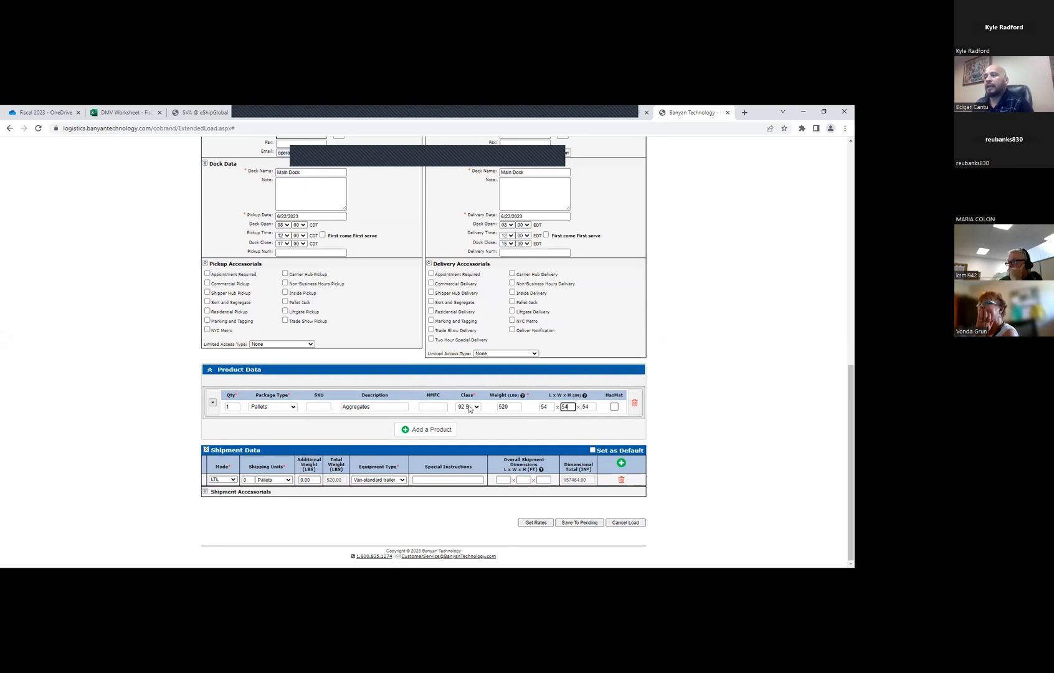
{"action": "mouse_move", "coordinate": [213, 403]}
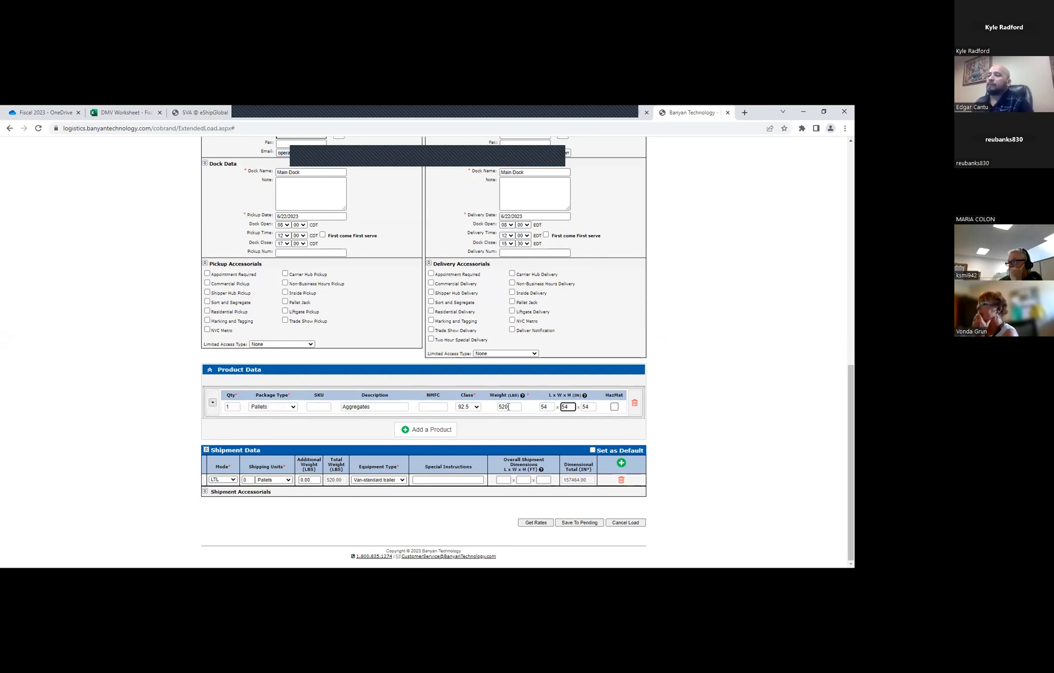
{"action": "left_click", "coordinate": [475, 408]}
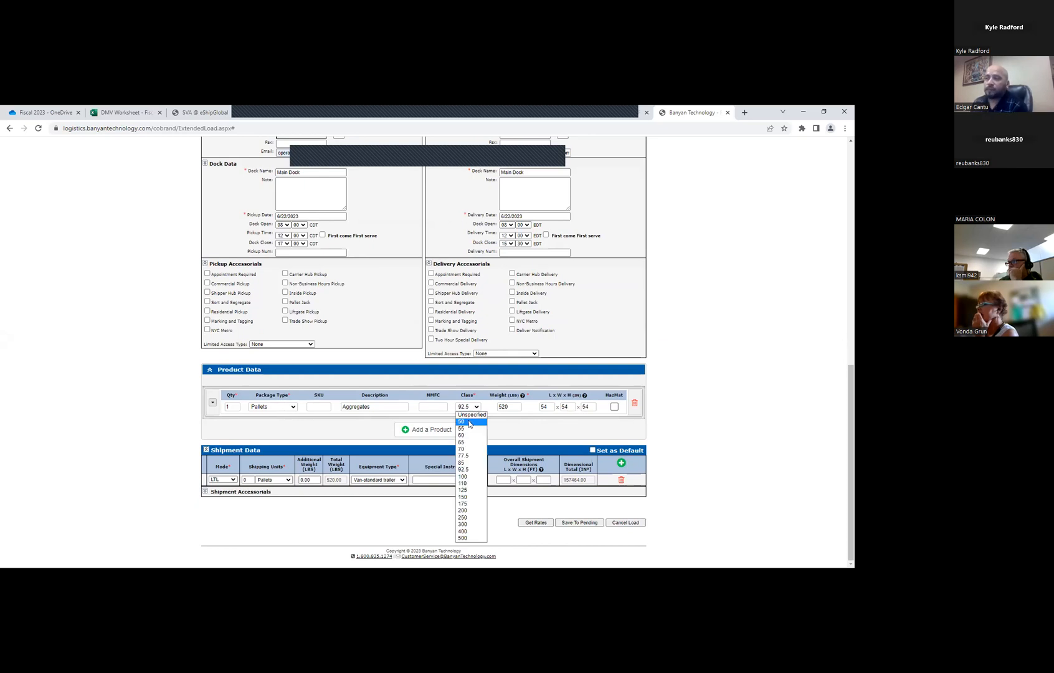
{"action": "left_click", "coordinate": [470, 422]}
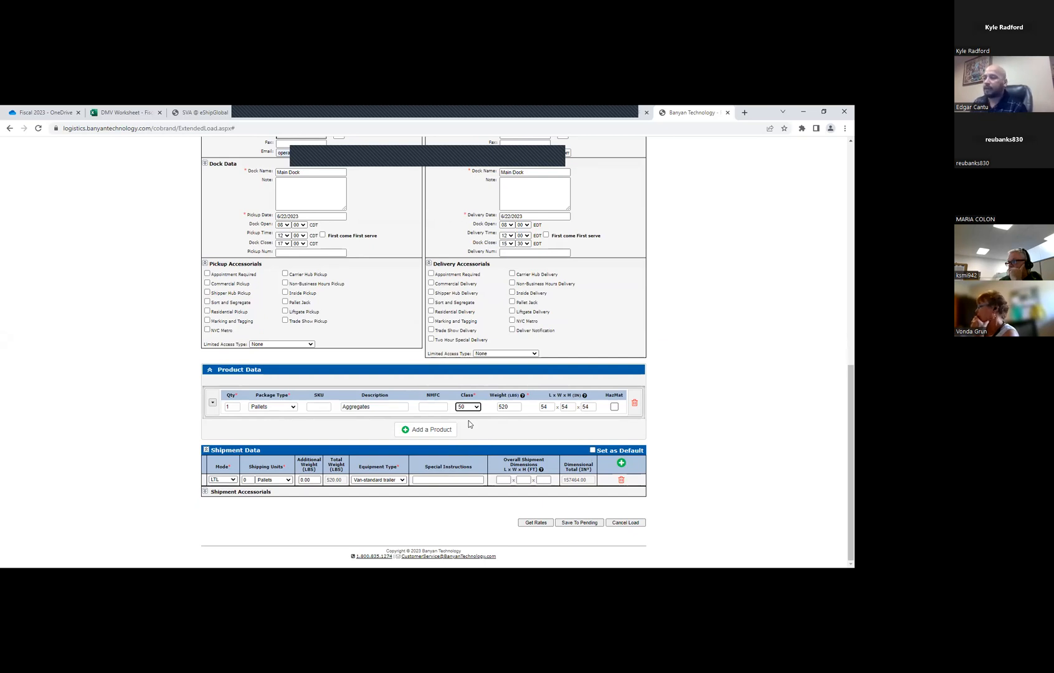
{"action": "key", "text": "Tab"}
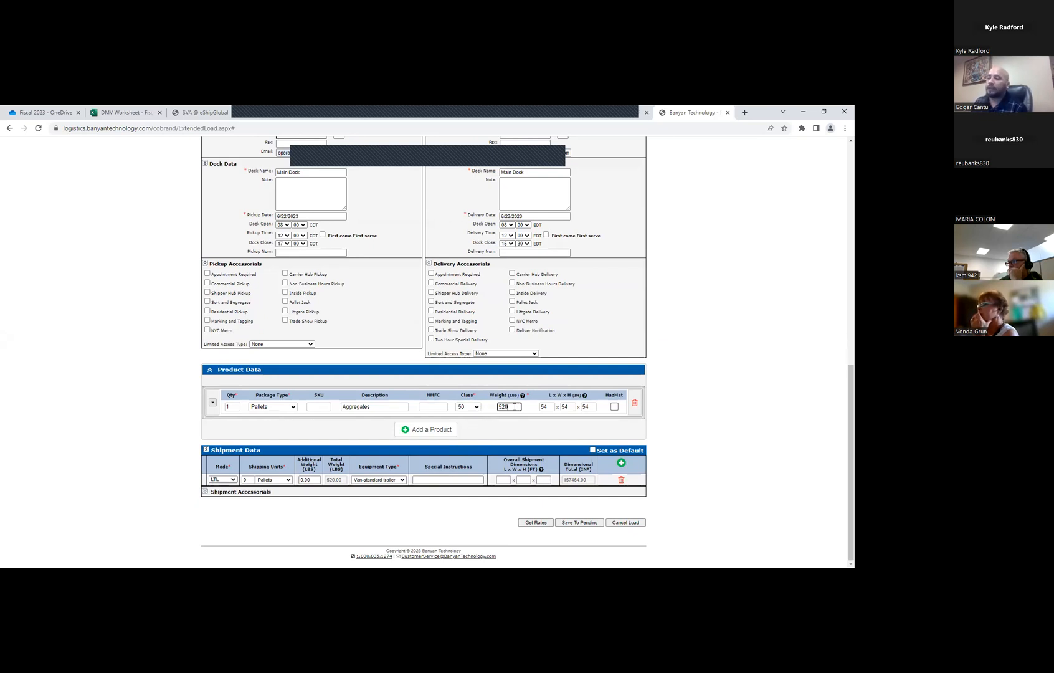
Set the Aggregates product's quantity to 2 and apply the Class Estimator's class rated as multiple units
{"action": "left_click", "coordinate": [241, 406]}
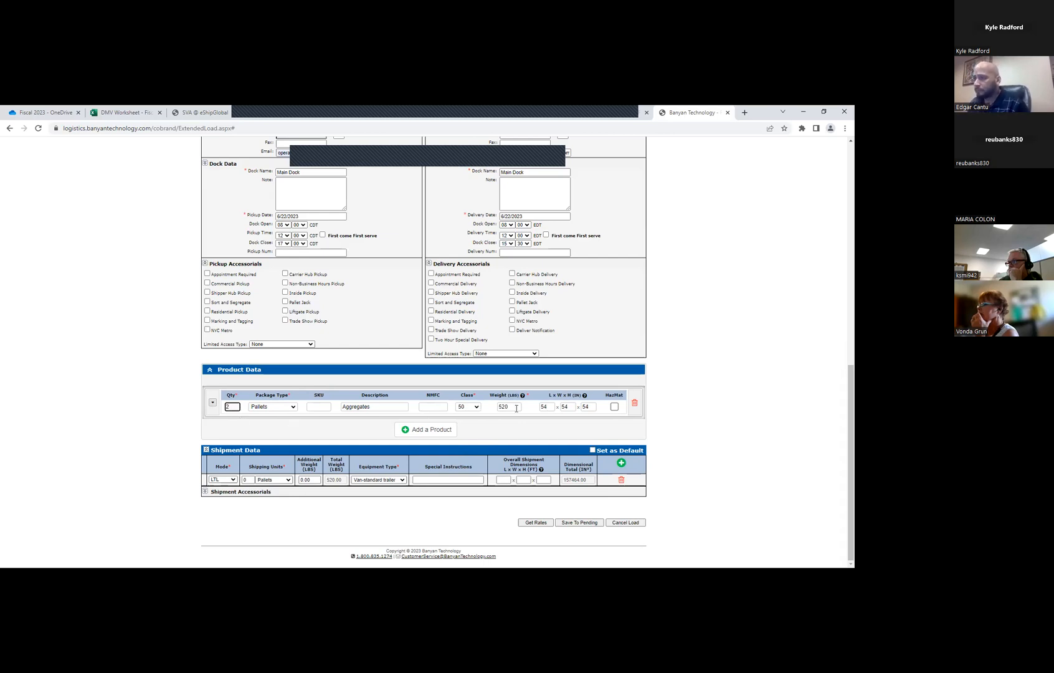
{"action": "left_click", "coordinate": [212, 402]}
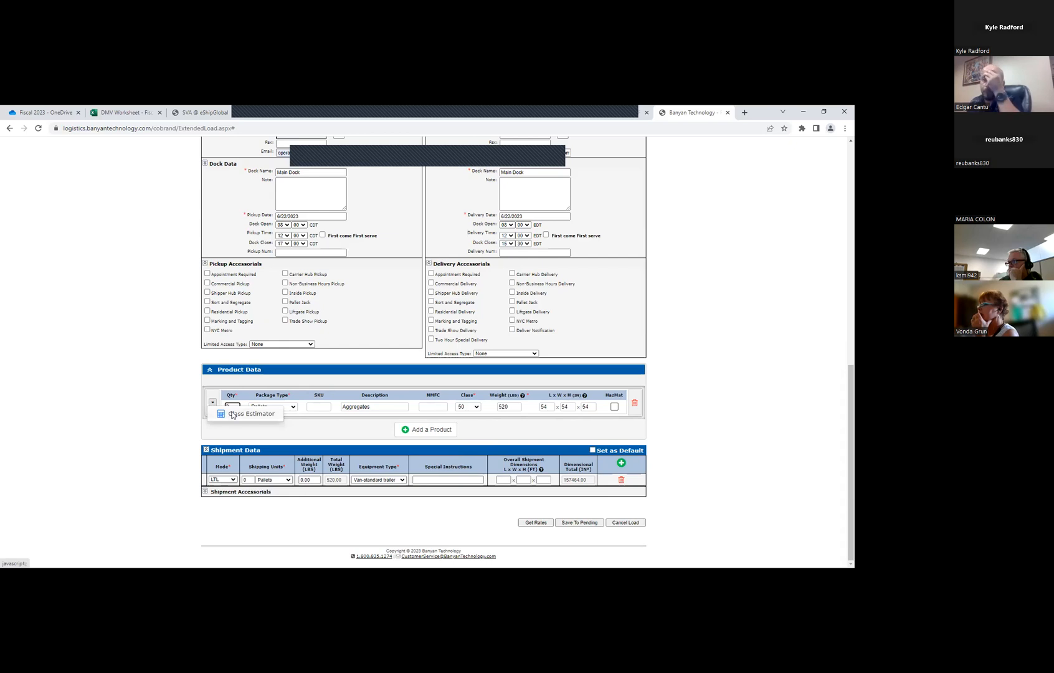
{"action": "left_click", "coordinate": [233, 415]}
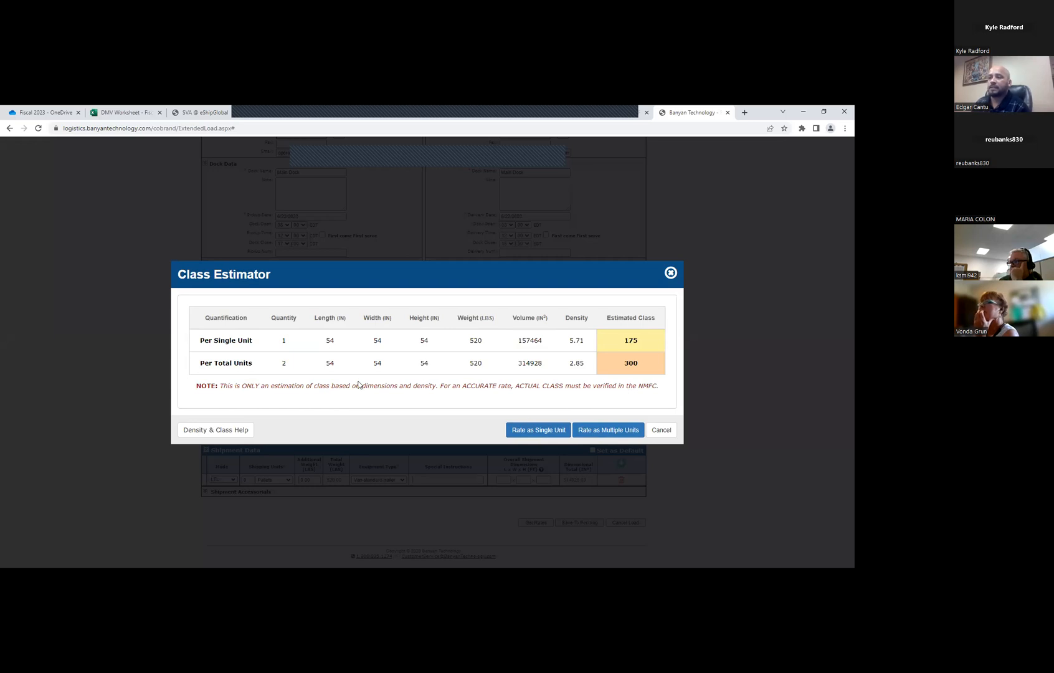
{"action": "left_click", "coordinate": [606, 430]}
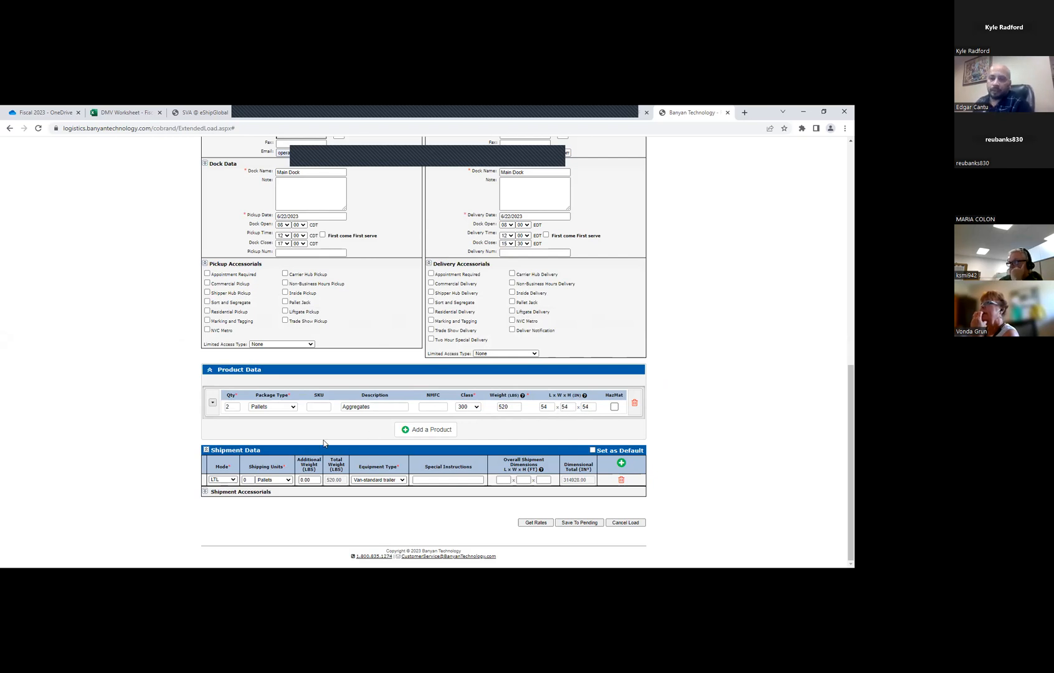
Add a second product with quantity 1, package type Pallets and the description File Boxes
{"action": "left_click", "coordinate": [250, 481]}
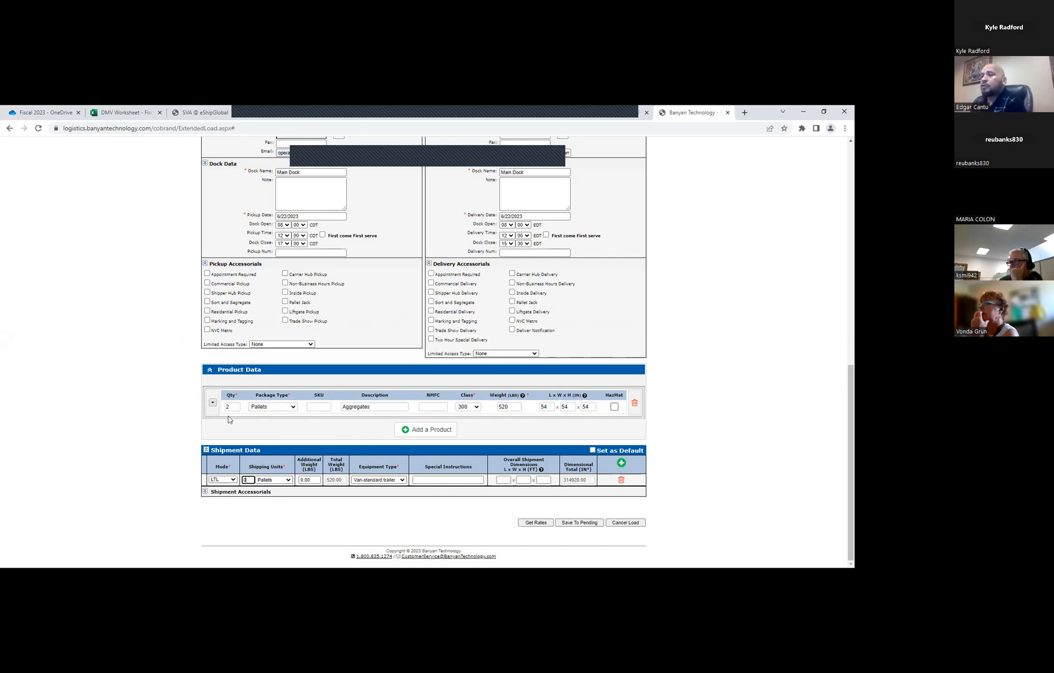
{"action": "left_click", "coordinate": [405, 432]}
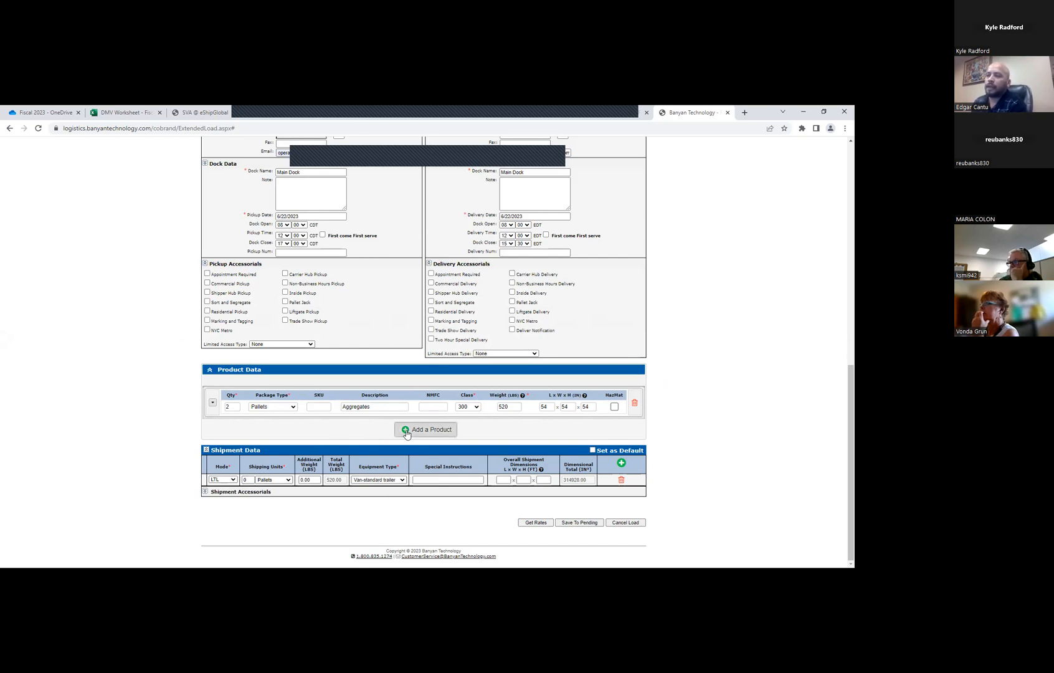
{"action": "left_click", "coordinate": [231, 441]}
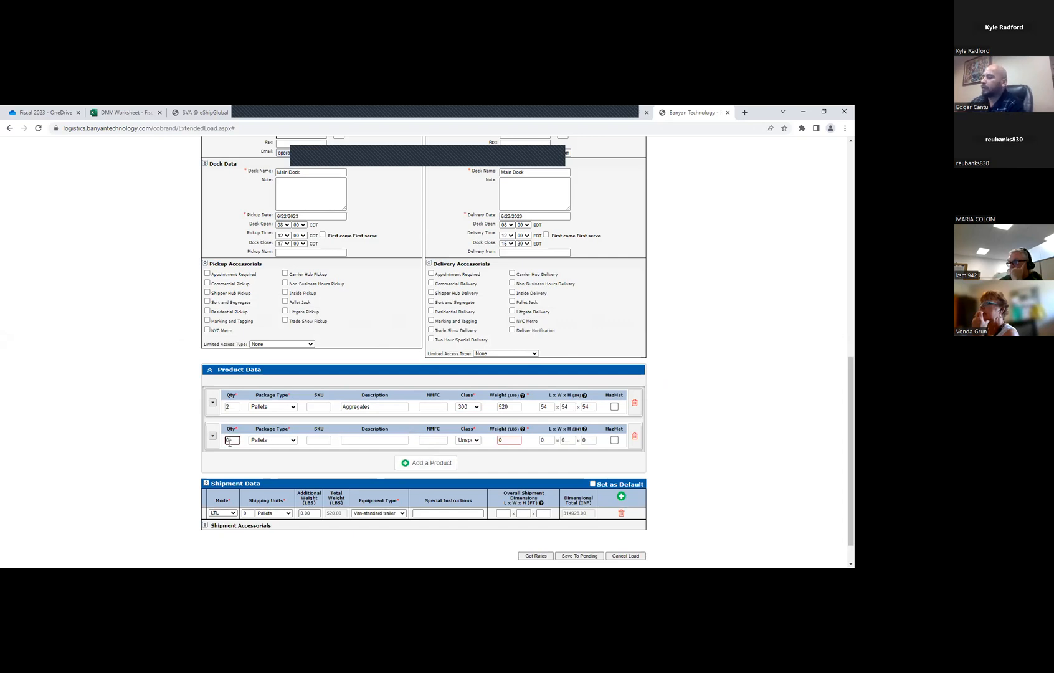
{"action": "key", "text": "Tab"}
{"action": "key", "text": "Tab"}
{"action": "key", "text": "Tab"}
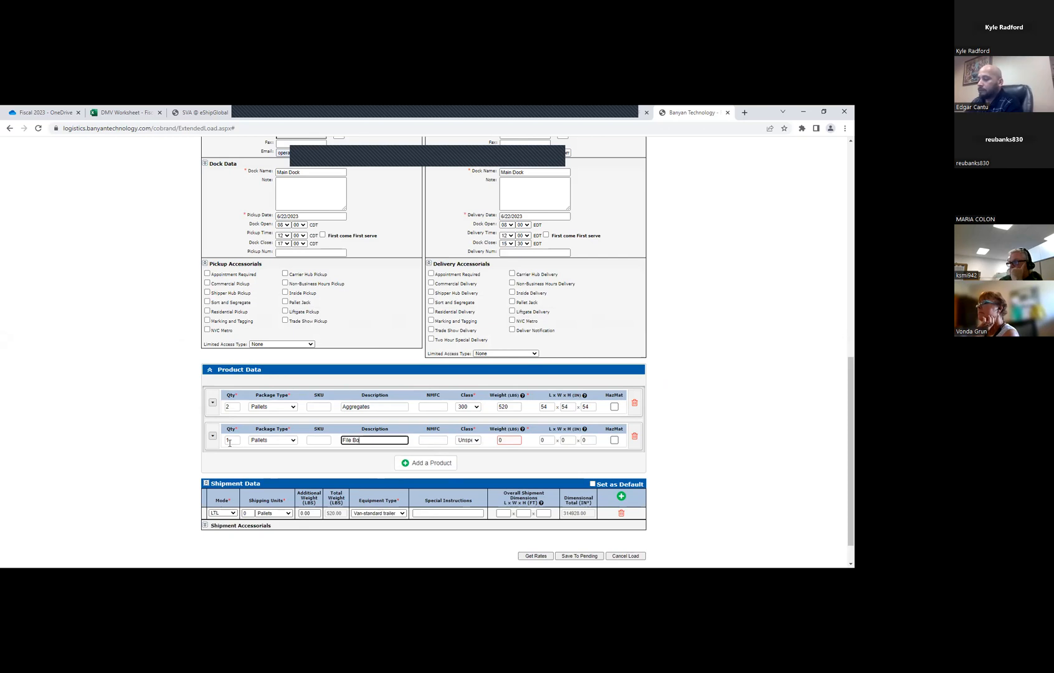
Set the File Boxes product's weight to 150 lbs and its dimensions to 45 x 45 x 40 inches
{"action": "key", "text": "Tab"}
{"action": "key", "text": "Tab"}
{"action": "key", "text": "Tab"}
{"action": "type", "text": "120"}
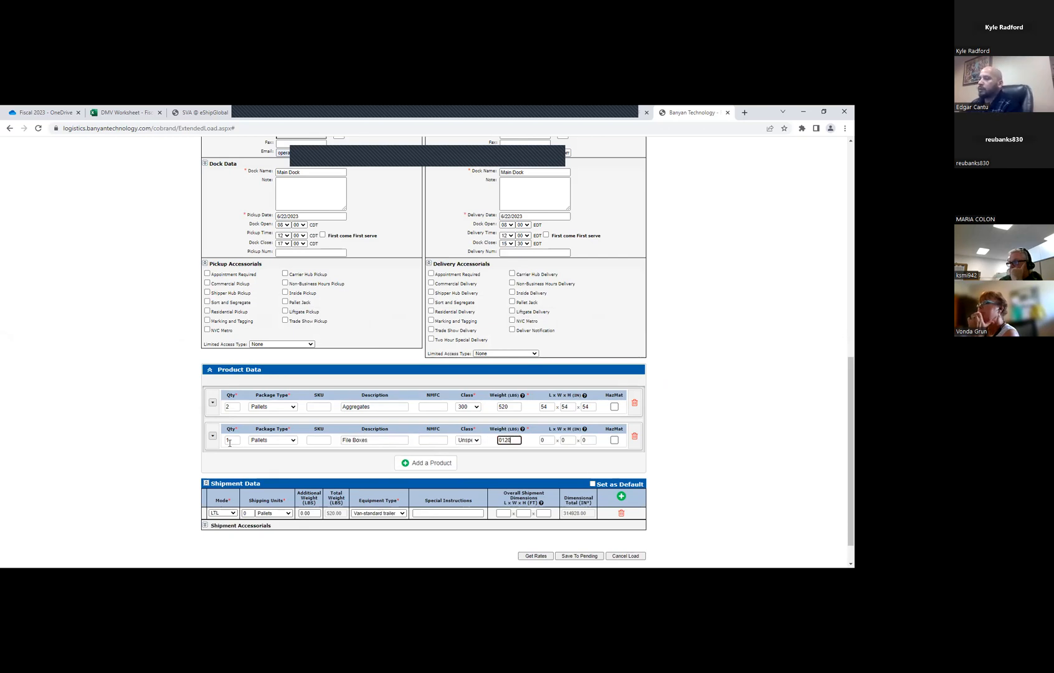
{"action": "type", "text": "150"}
{"action": "key", "text": "Tab"}
{"action": "type", "text": "45"}
{"action": "key", "text": "Tab"}
{"action": "type", "text": "45"}
{"action": "key", "text": "Tab"}
{"action": "type", "text": "40"}
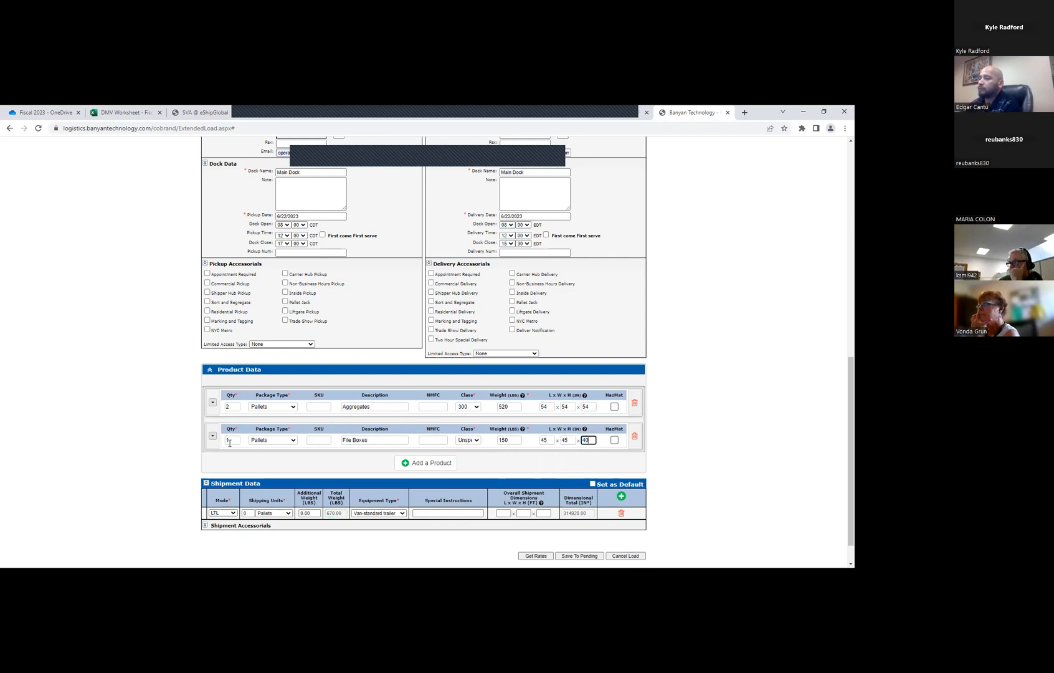
Run the Class Estimator for the File Boxes product and apply its class rated as a single unit
{"action": "left_click", "coordinate": [214, 437]}
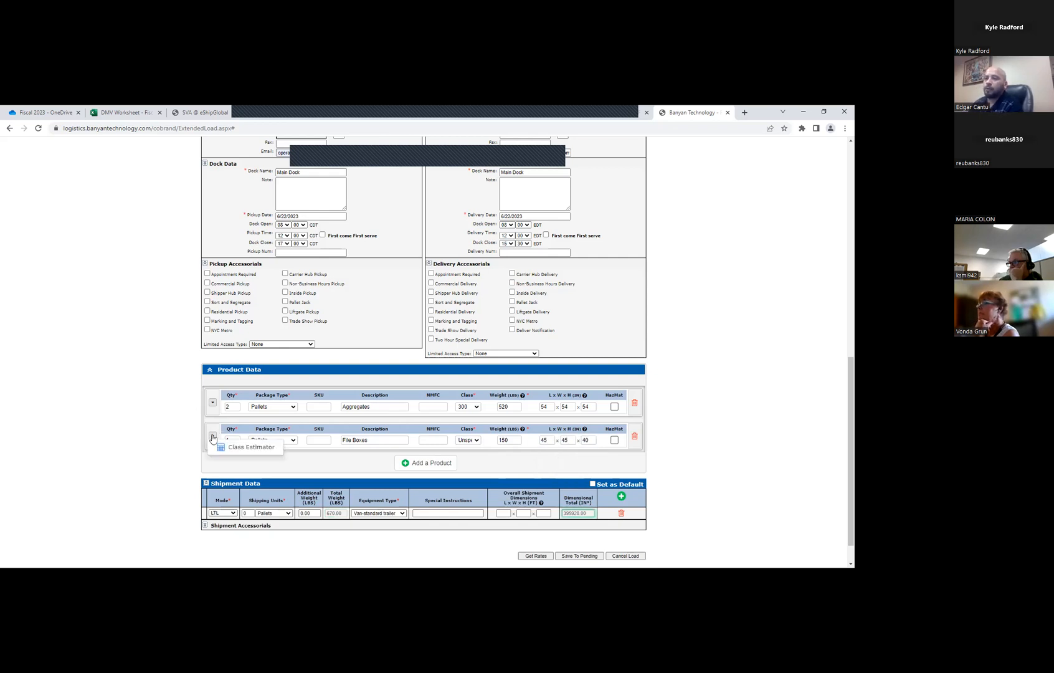
{"action": "left_click", "coordinate": [240, 447]}
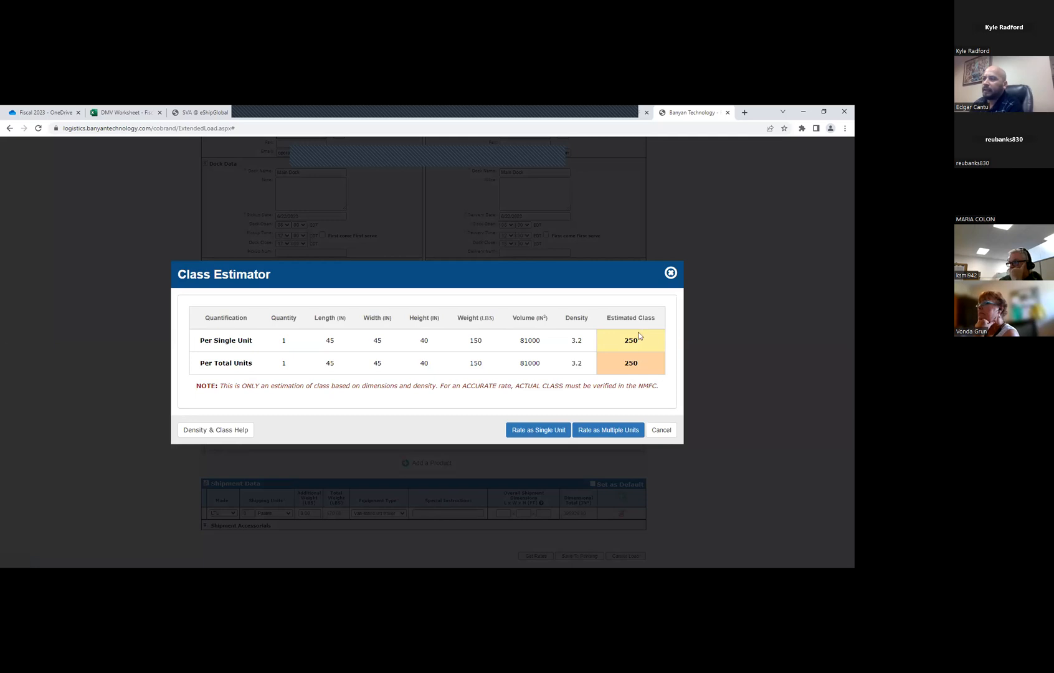
{"action": "left_click", "coordinate": [538, 430]}
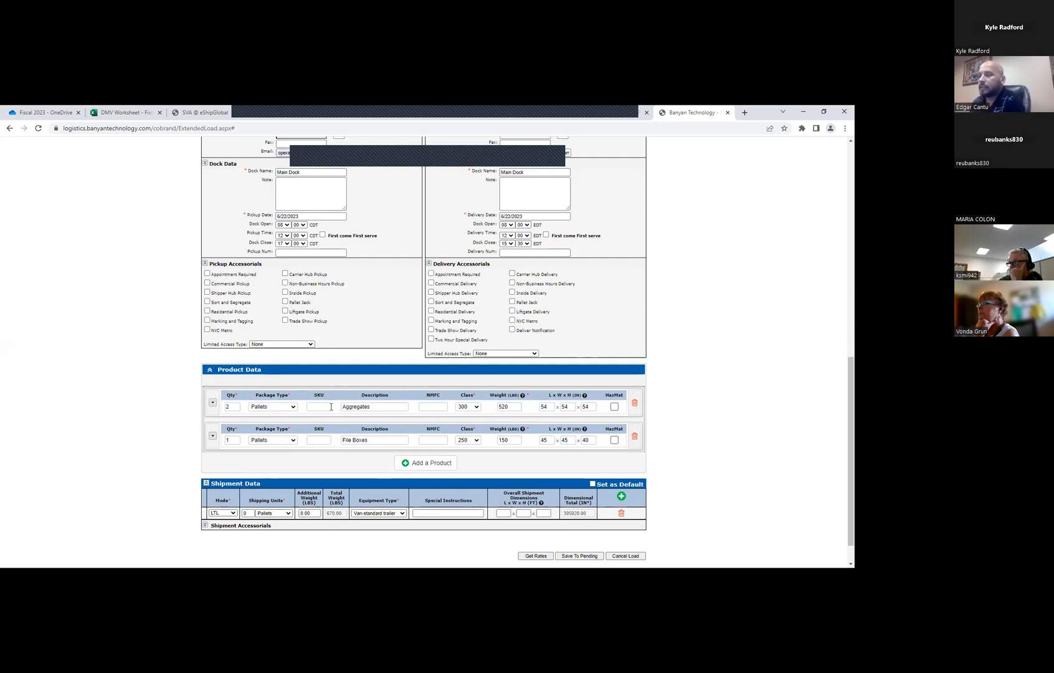
Set the shipment's shipping units to 3 pallets
{"action": "left_click", "coordinate": [249, 513]}
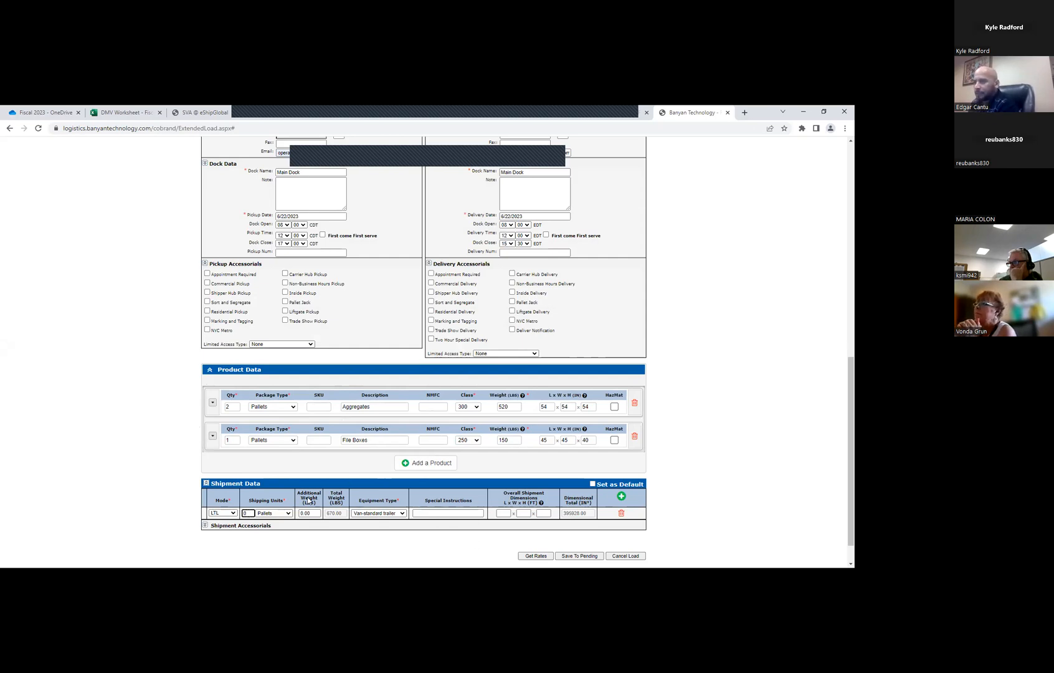
{"action": "scroll", "coordinate": [308, 500], "scroll_direction": "down", "scroll_amount": 1}
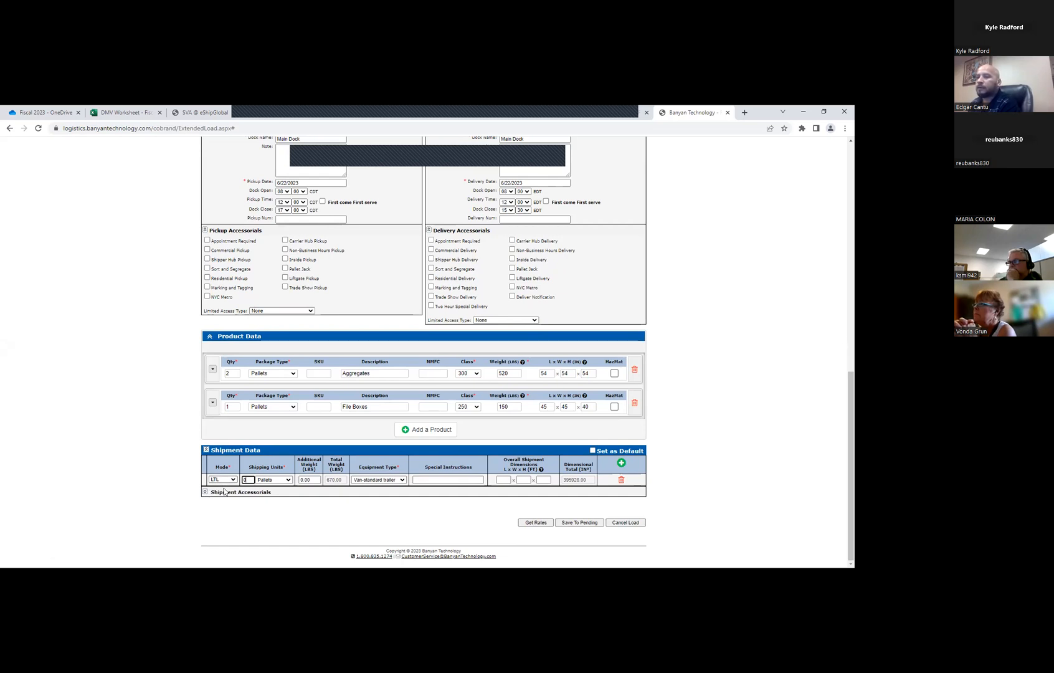
{"action": "key", "text": "BackSpace"}
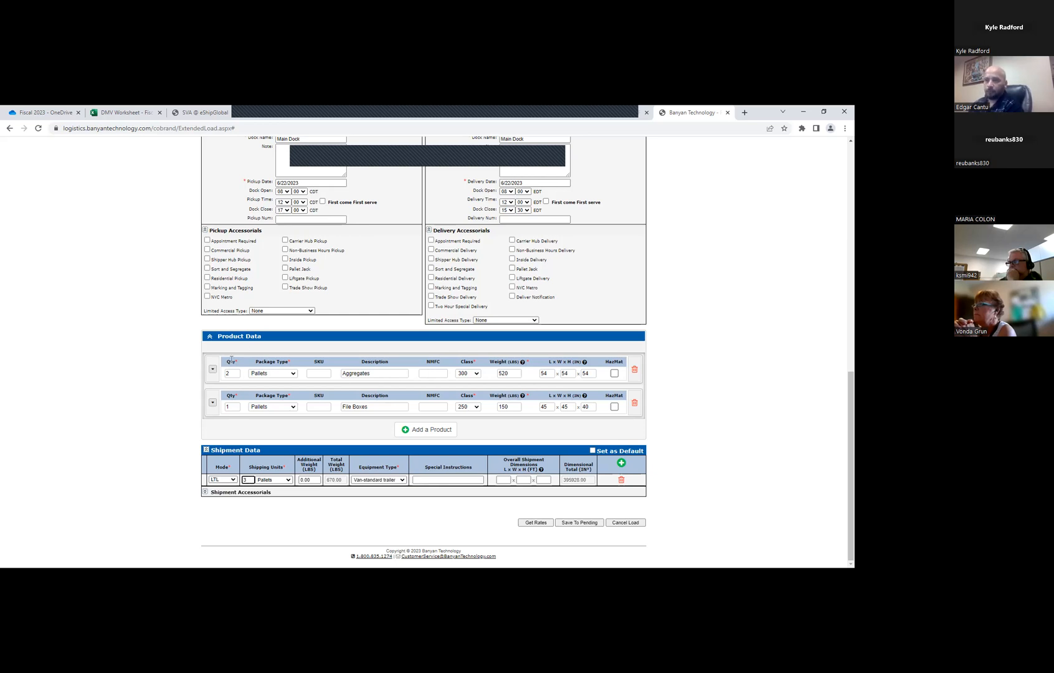
{"action": "left_click", "coordinate": [312, 480]}
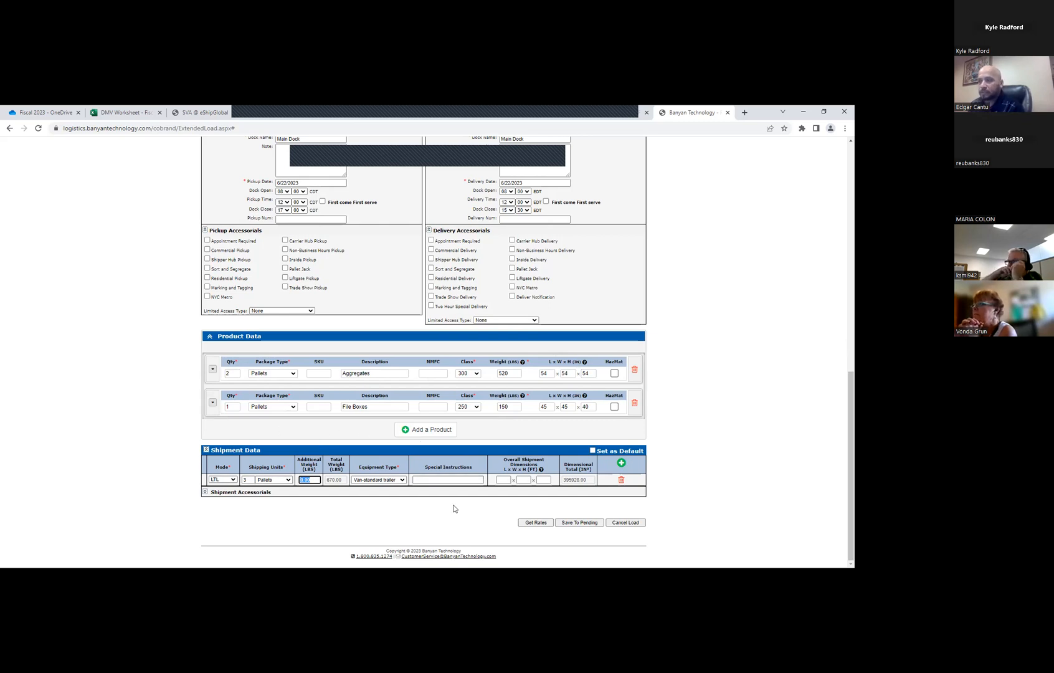
Add the Expedited shipment accessorial and request carrier rates for the load
{"action": "left_click", "coordinate": [206, 492]}
{"action": "scroll", "coordinate": [237, 473], "scroll_direction": "down", "scroll_amount": 2}
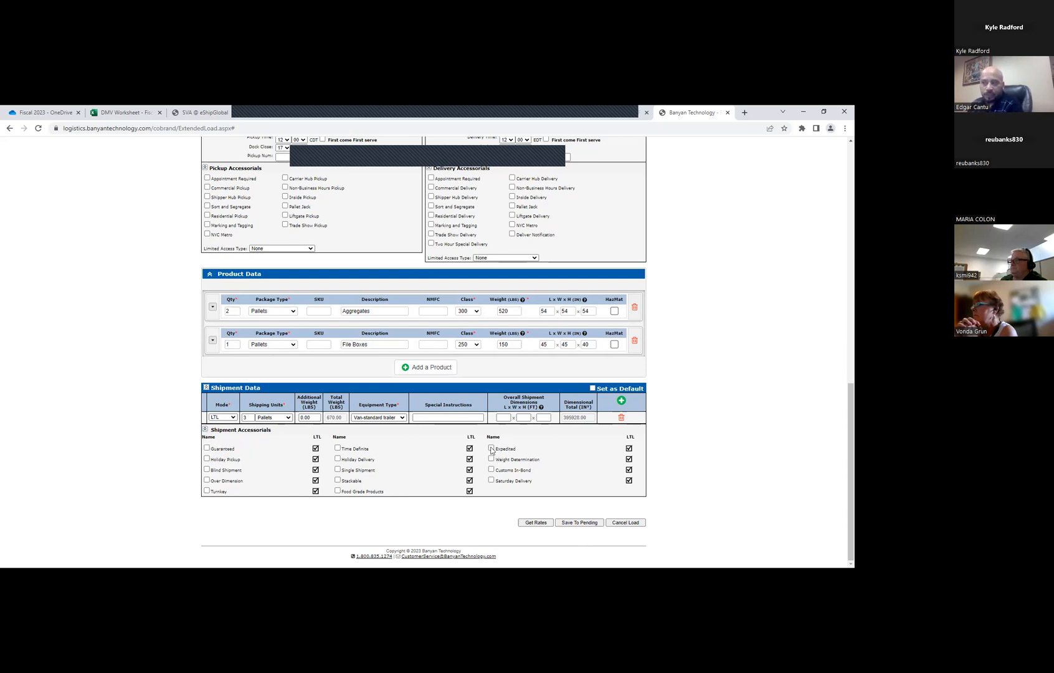
{"action": "left_click", "coordinate": [535, 523]}
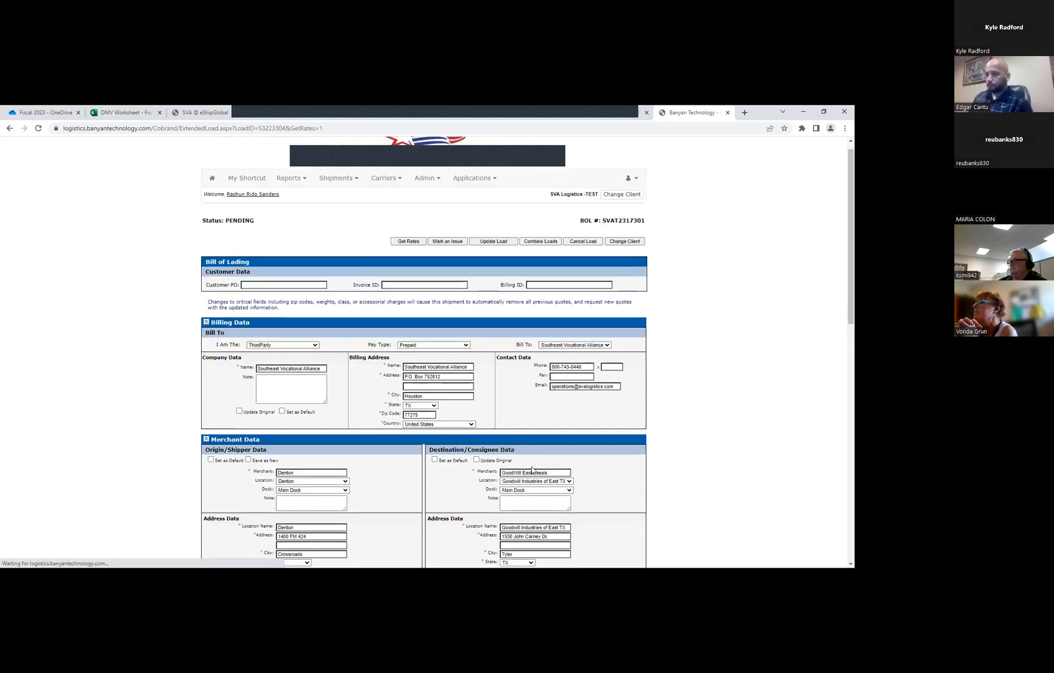
{"action": "scroll", "coordinate": [525, 462], "scroll_direction": "down", "scroll_amount": 5}
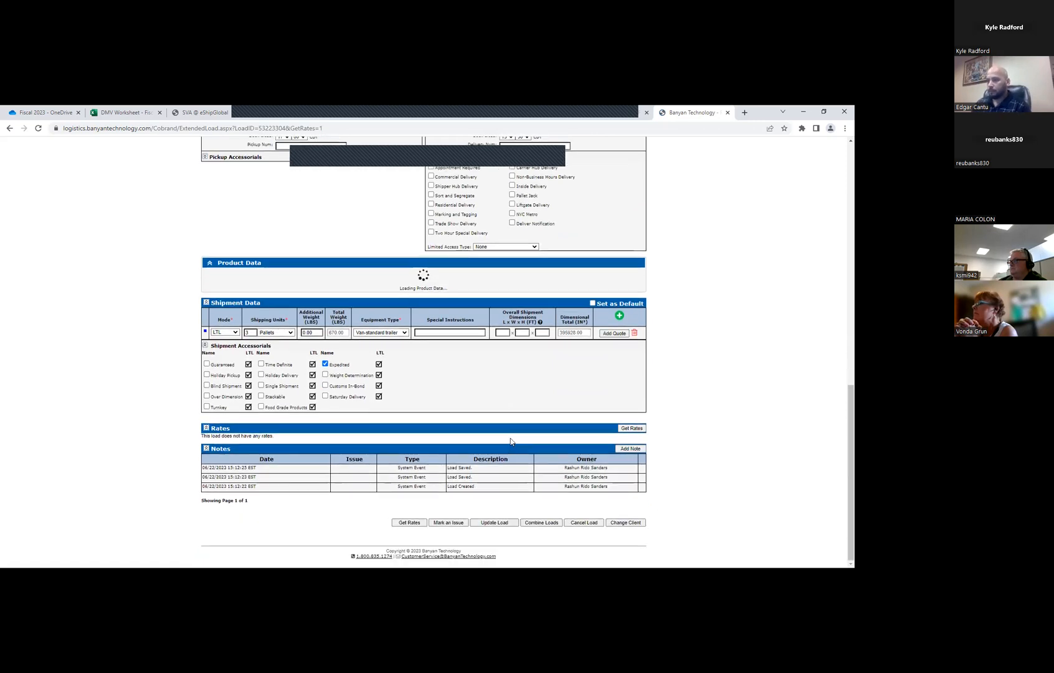
{"action": "scroll", "coordinate": [513, 440], "scroll_direction": "down", "scroll_amount": 2}
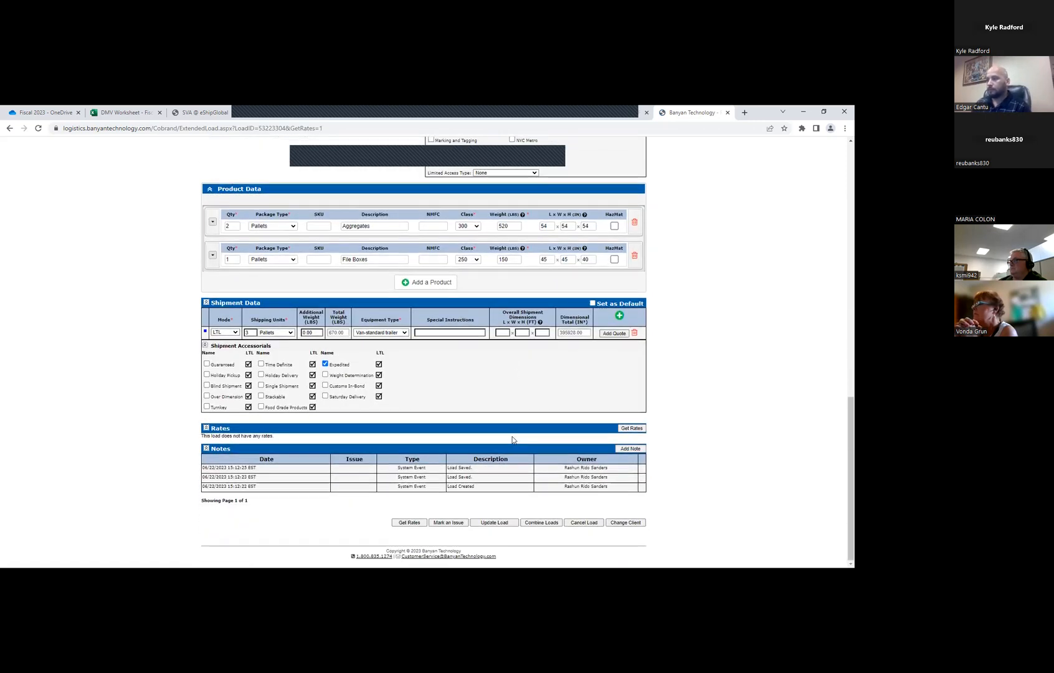
{"action": "left_click", "coordinate": [633, 429]}
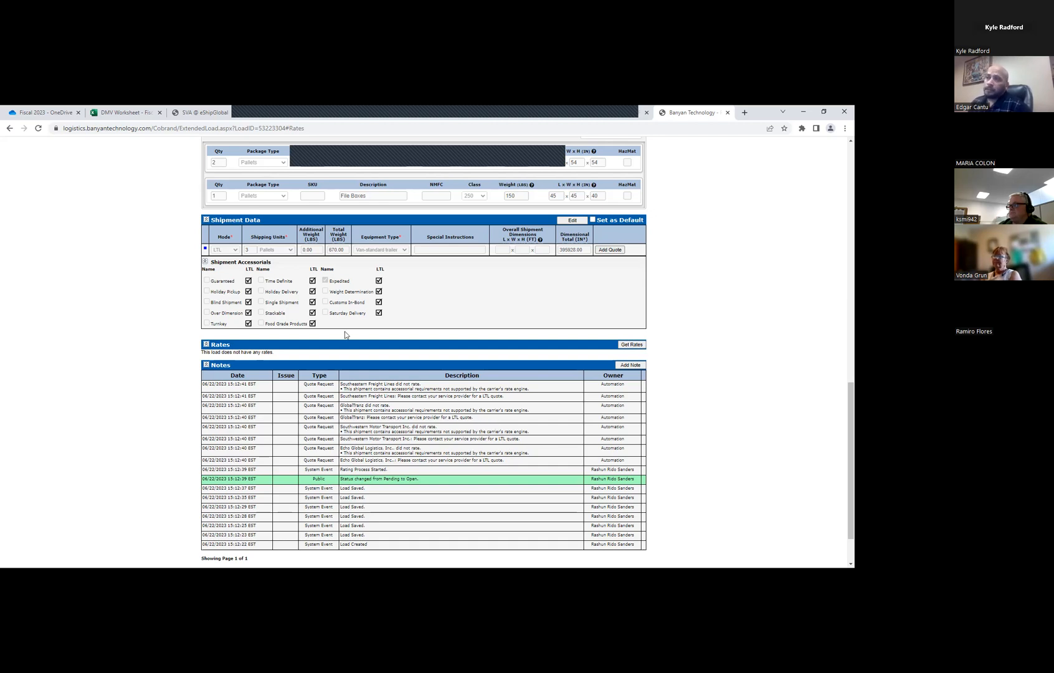
Replace the Expedited accessorial with Guaranteed in the shipment data, update it and request rates again
{"action": "left_click", "coordinate": [568, 220]}
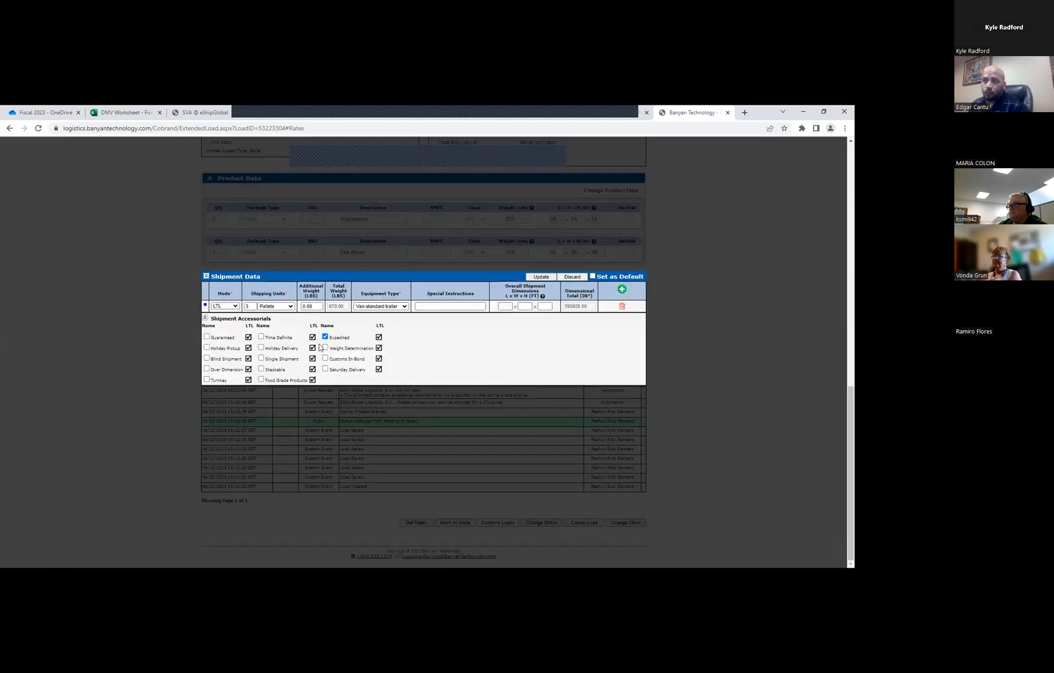
{"action": "left_click", "coordinate": [324, 336]}
{"action": "left_click", "coordinate": [207, 337]}
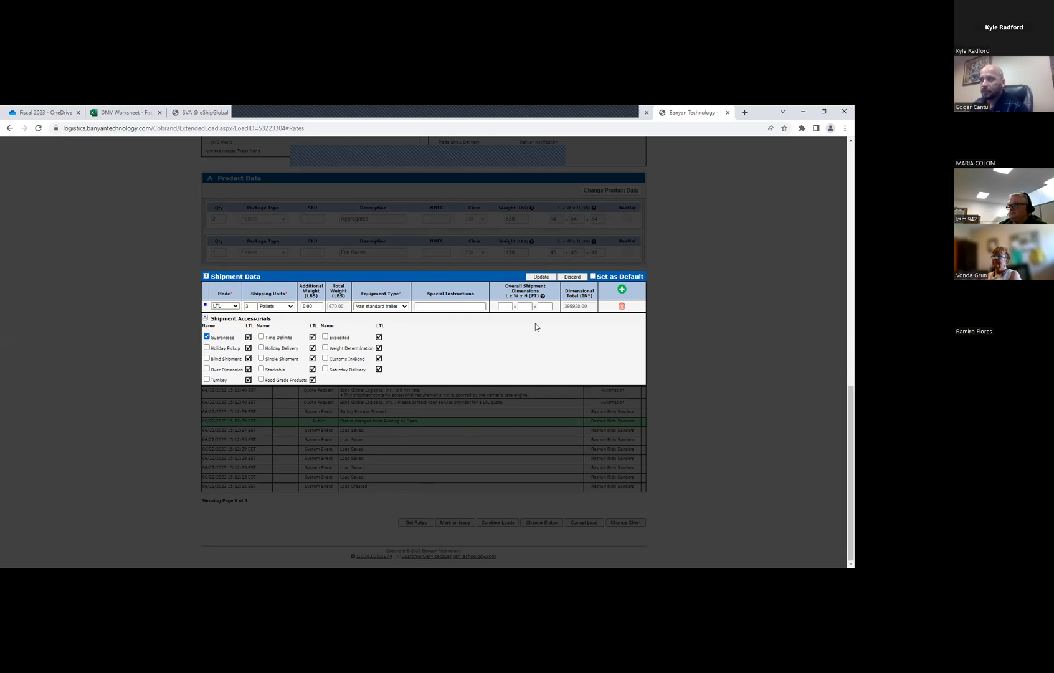
{"action": "left_click", "coordinate": [540, 277]}
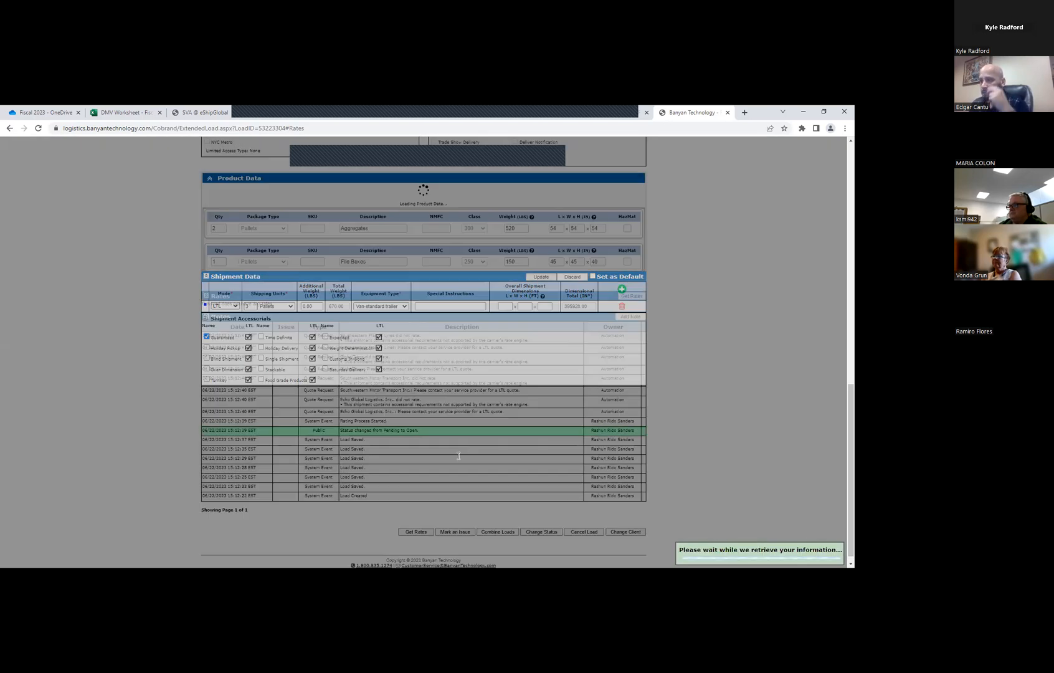
{"action": "scroll", "coordinate": [561, 398], "scroll_direction": "down", "scroll_amount": 1}
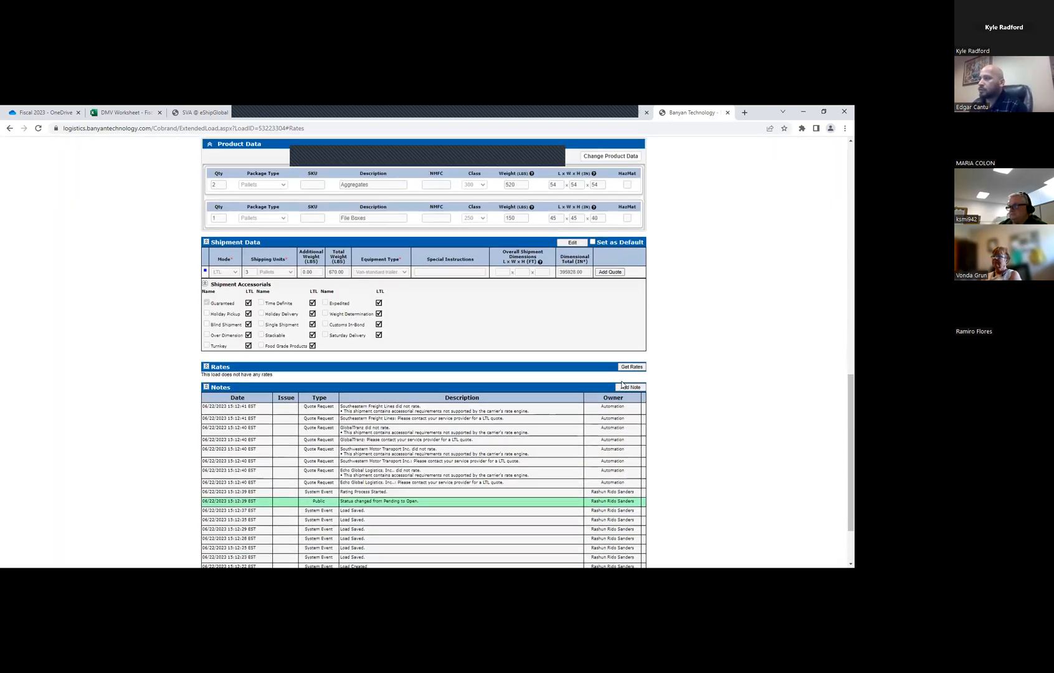
{"action": "left_click", "coordinate": [626, 357]}
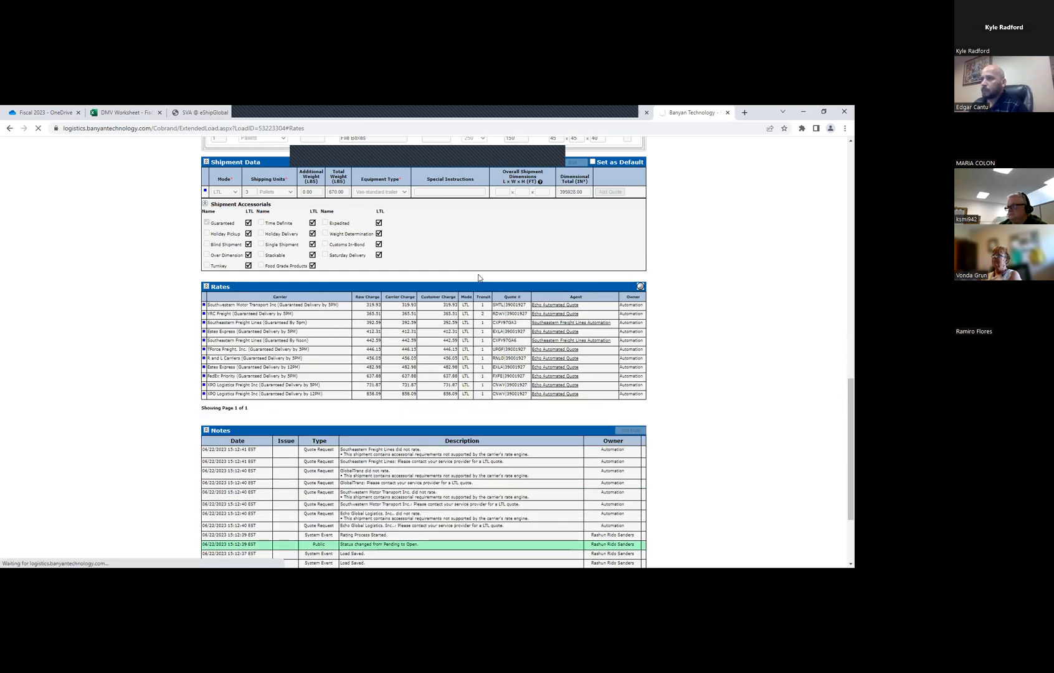
Expand the merchant data and review the quoted load's origin, destination, product and rate details
{"action": "scroll", "coordinate": [437, 322], "scroll_direction": "up", "scroll_amount": 4}
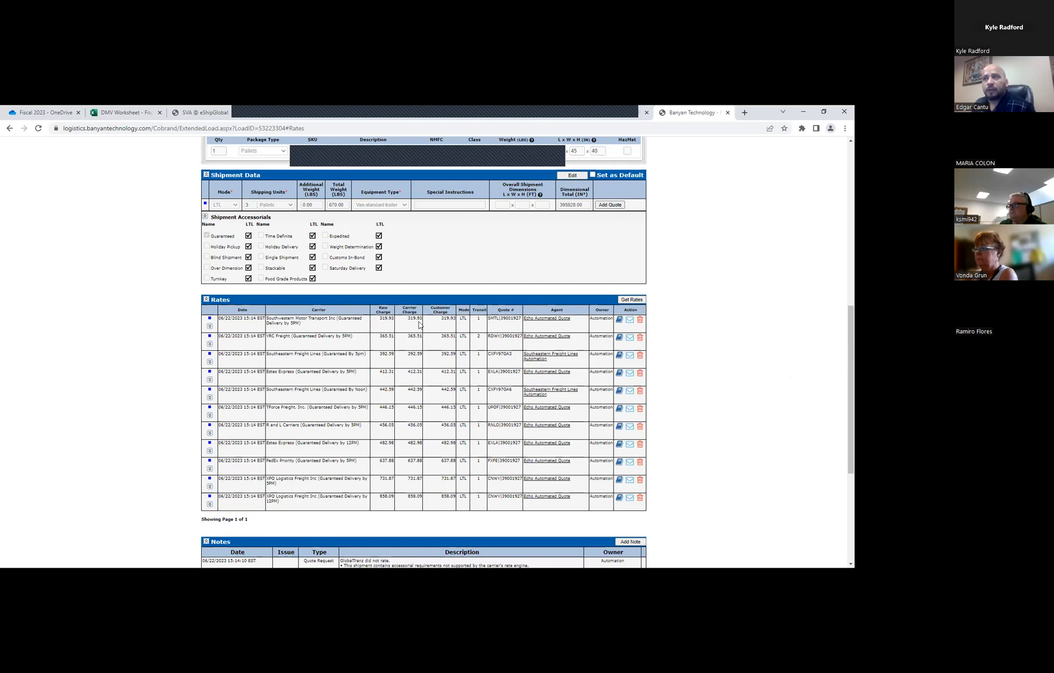
{"action": "scroll", "coordinate": [420, 324], "scroll_direction": "up", "scroll_amount": 6}
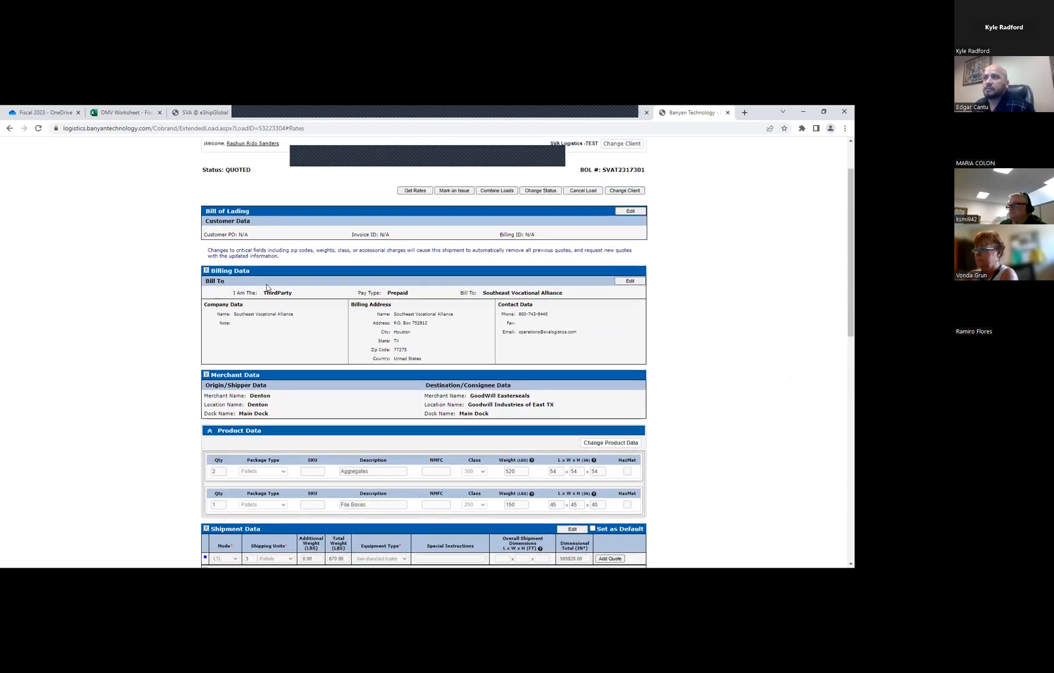
{"action": "left_click", "coordinate": [206, 375]}
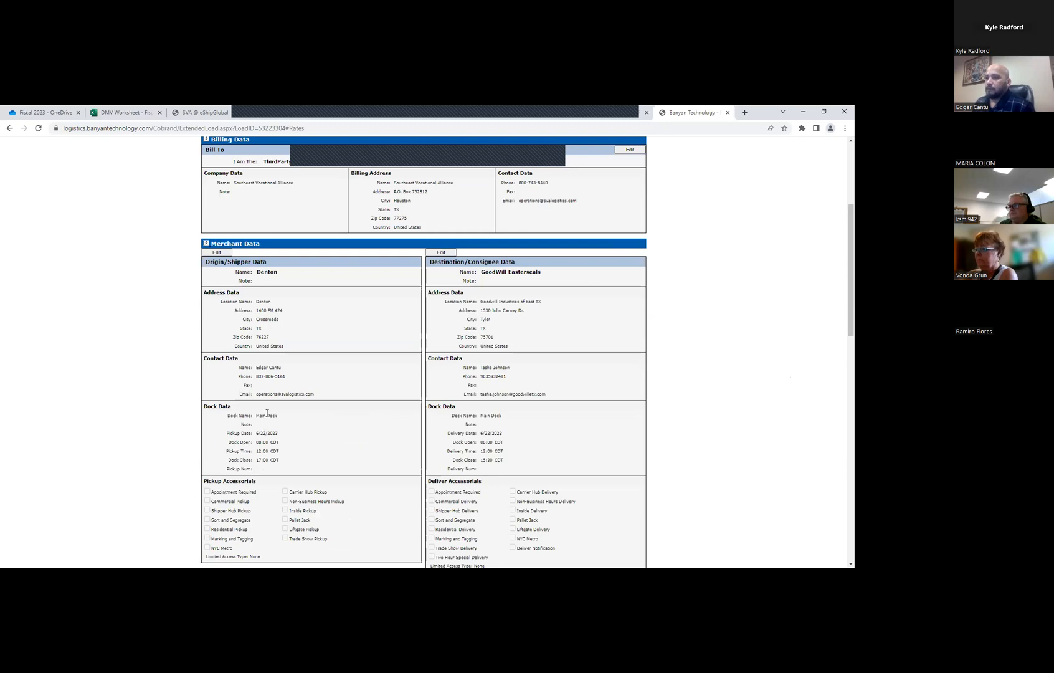
{"action": "scroll", "coordinate": [482, 339], "scroll_direction": "down", "scroll_amount": 5}
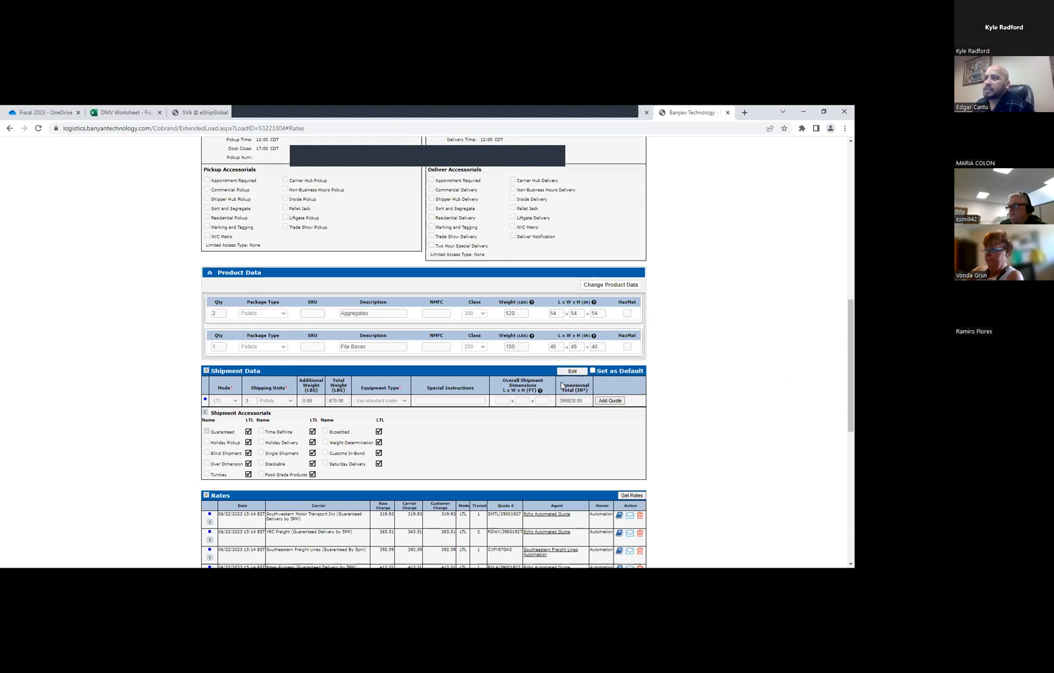
{"action": "scroll", "coordinate": [354, 422], "scroll_direction": "down", "scroll_amount": 2}
{"action": "scroll", "coordinate": [532, 315], "scroll_direction": "down", "scroll_amount": 3}
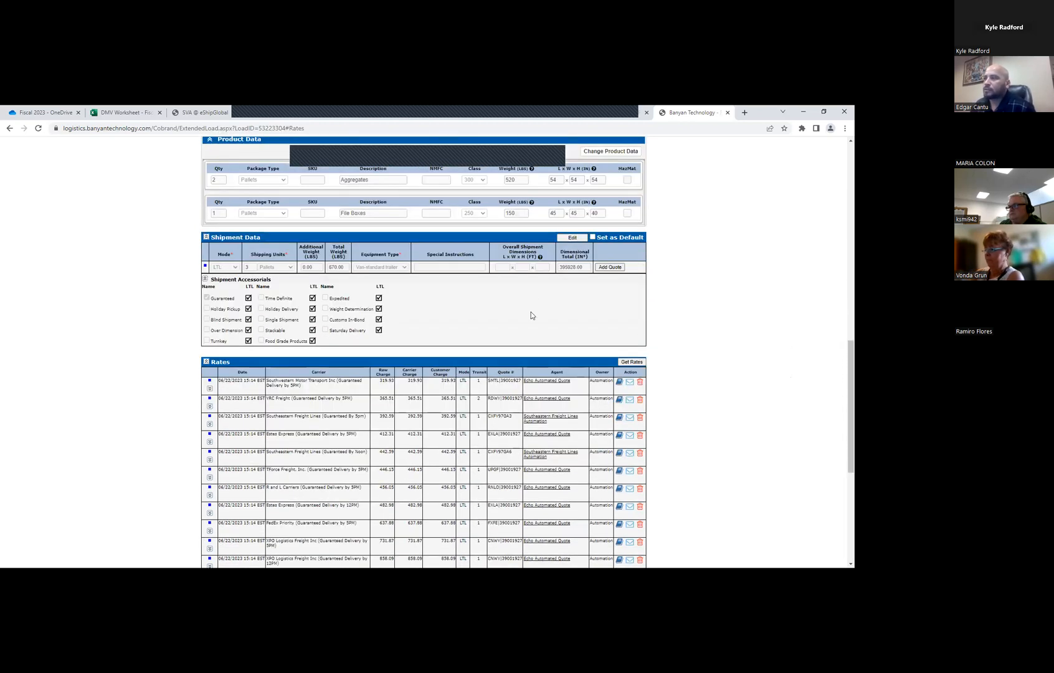
Remove the Guaranteed accessorial from the shipment data and update the load to get new carrier rates
{"action": "left_click", "coordinate": [569, 238]}
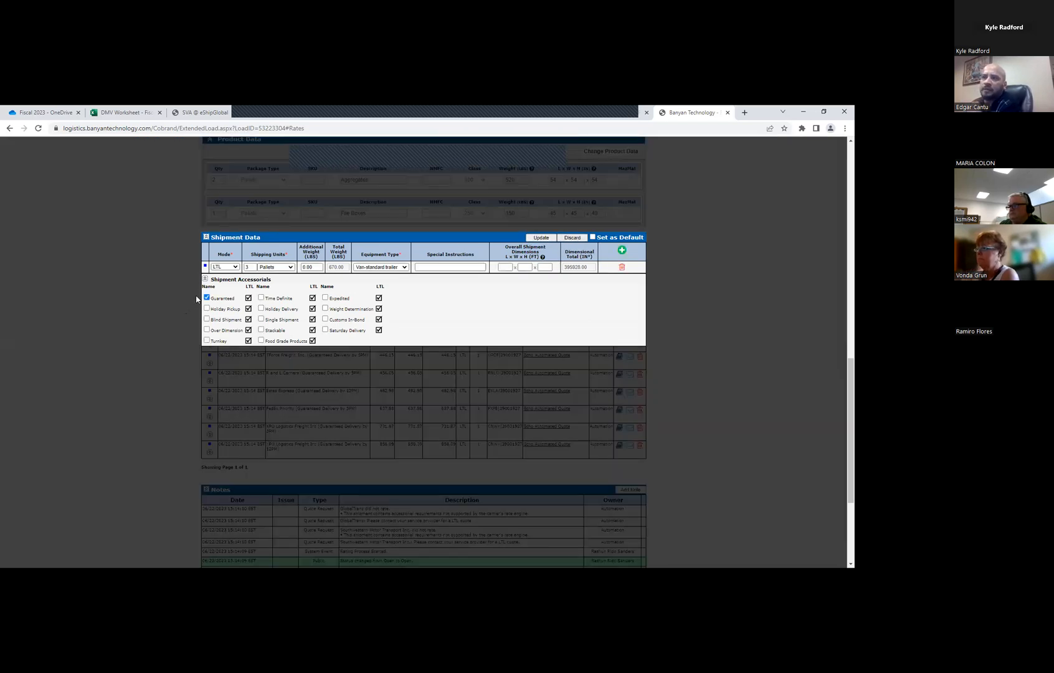
{"action": "left_click", "coordinate": [207, 298]}
{"action": "left_click", "coordinate": [539, 238]}
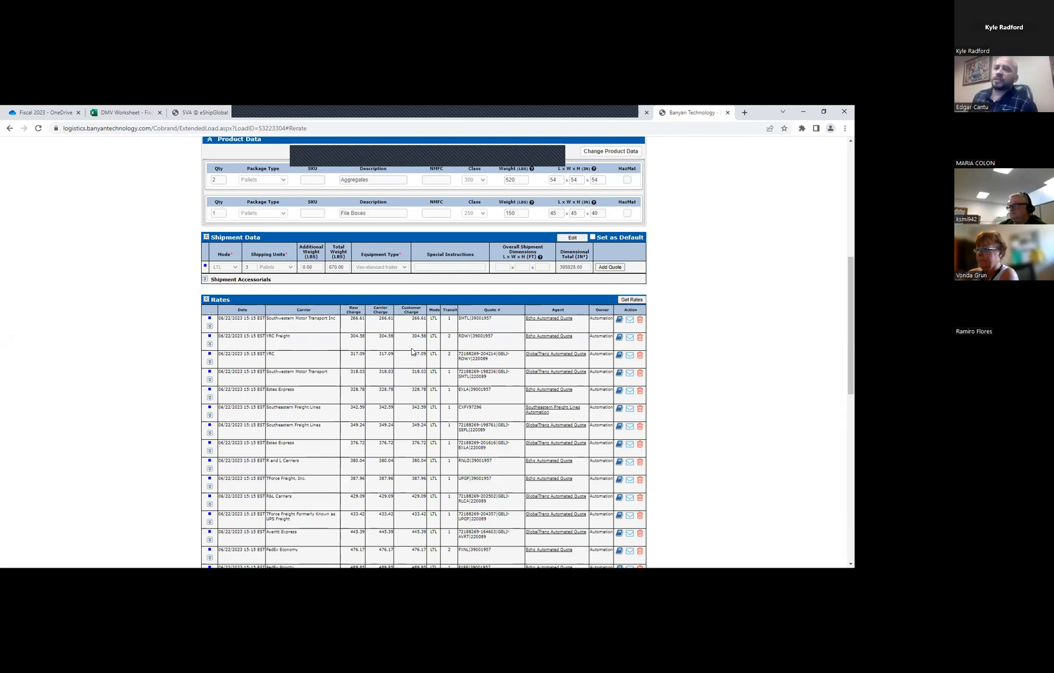
{"action": "scroll", "coordinate": [399, 344], "scroll_direction": "up", "scroll_amount": 1}
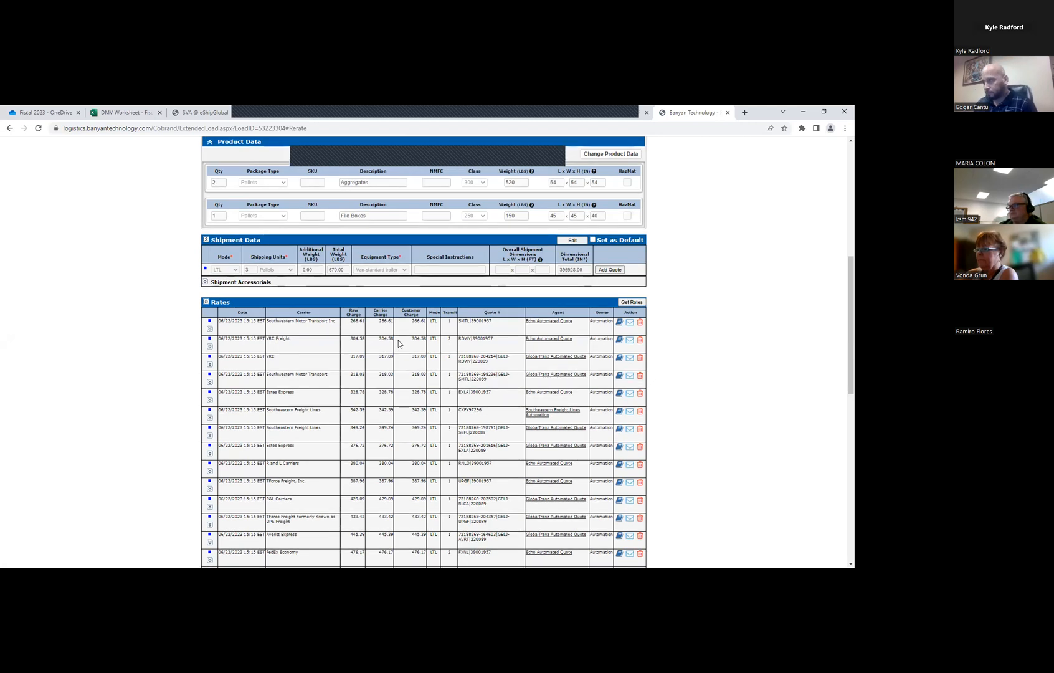
Add the Pallet Jack and Liftgate Delivery accessorials to the destination data and update the load to get new carrier rates
{"action": "scroll", "coordinate": [398, 343], "scroll_direction": "up", "scroll_amount": 2}
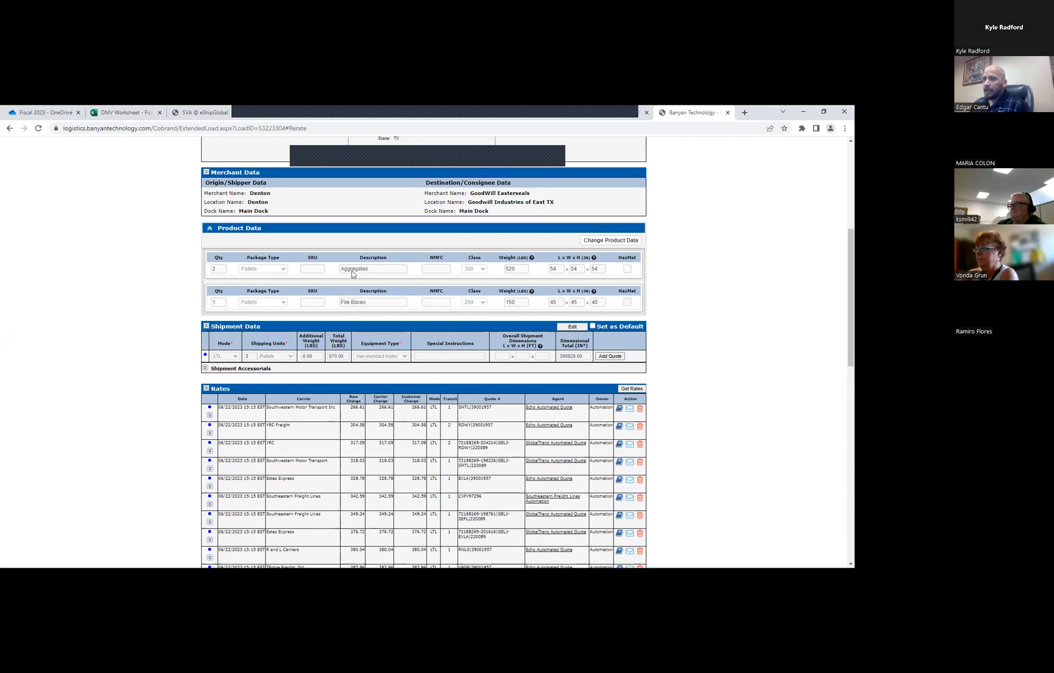
{"action": "left_click", "coordinate": [206, 173]}
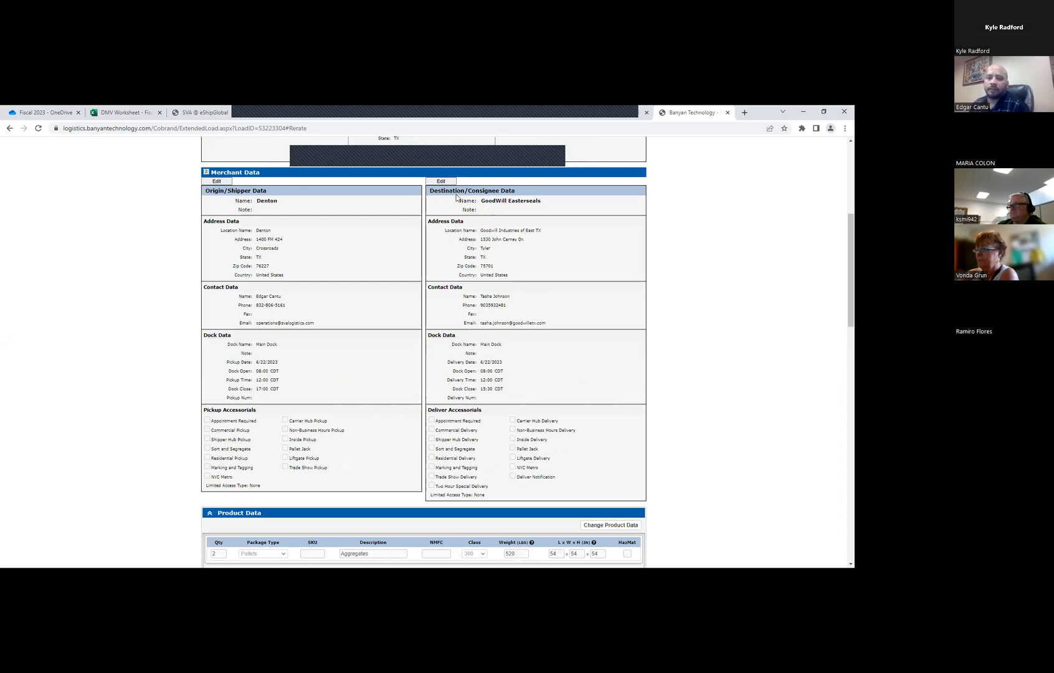
{"action": "left_click", "coordinate": [441, 181]}
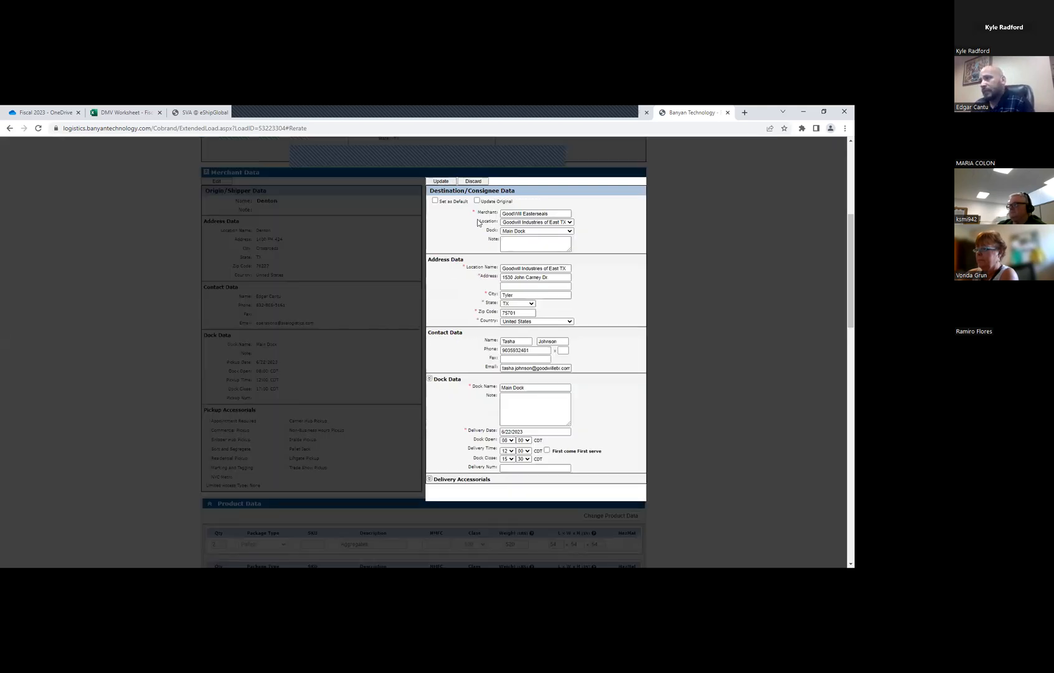
{"action": "scroll", "coordinate": [452, 373], "scroll_direction": "down", "scroll_amount": 3}
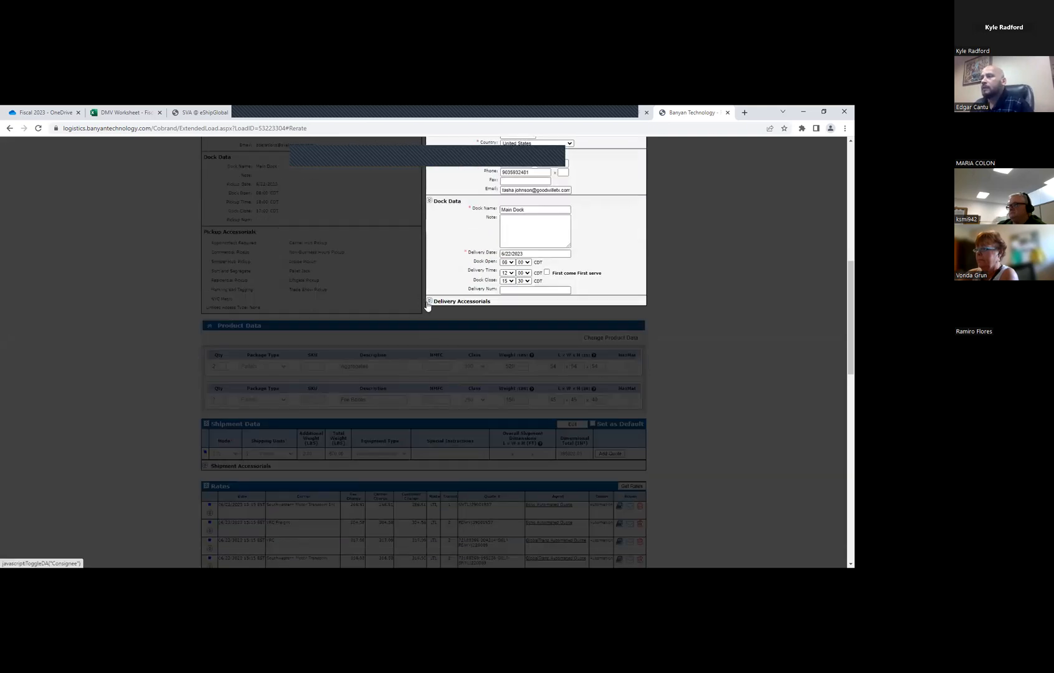
{"action": "left_click", "coordinate": [428, 303]}
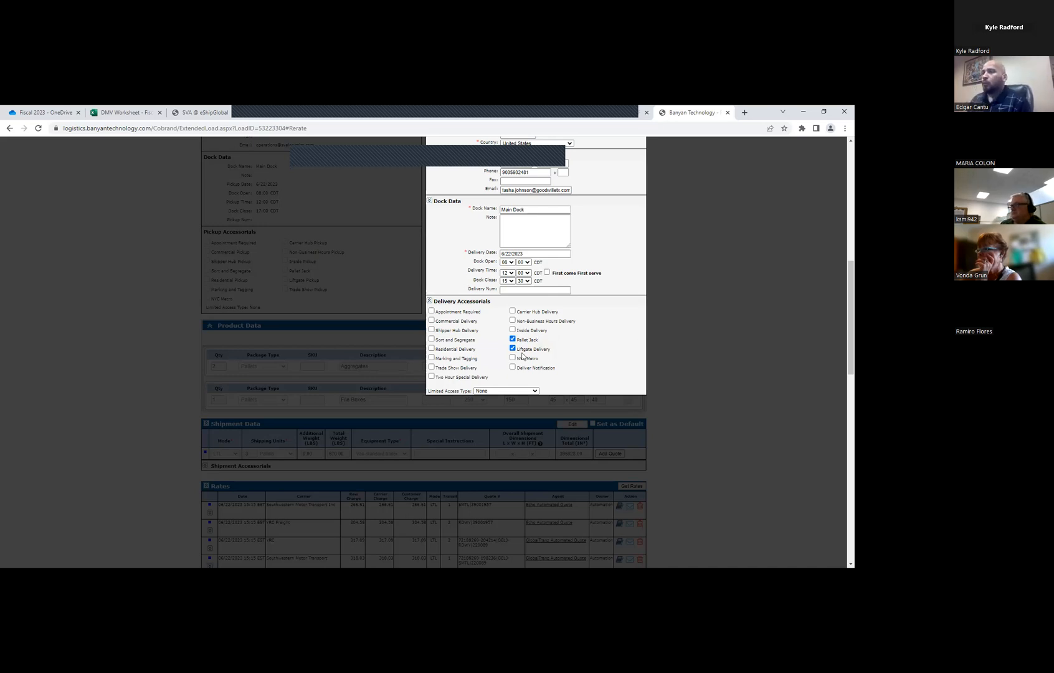
{"action": "scroll", "coordinate": [522, 344], "scroll_direction": "up", "scroll_amount": 3}
{"action": "scroll", "coordinate": [521, 343], "scroll_direction": "up", "scroll_amount": 2}
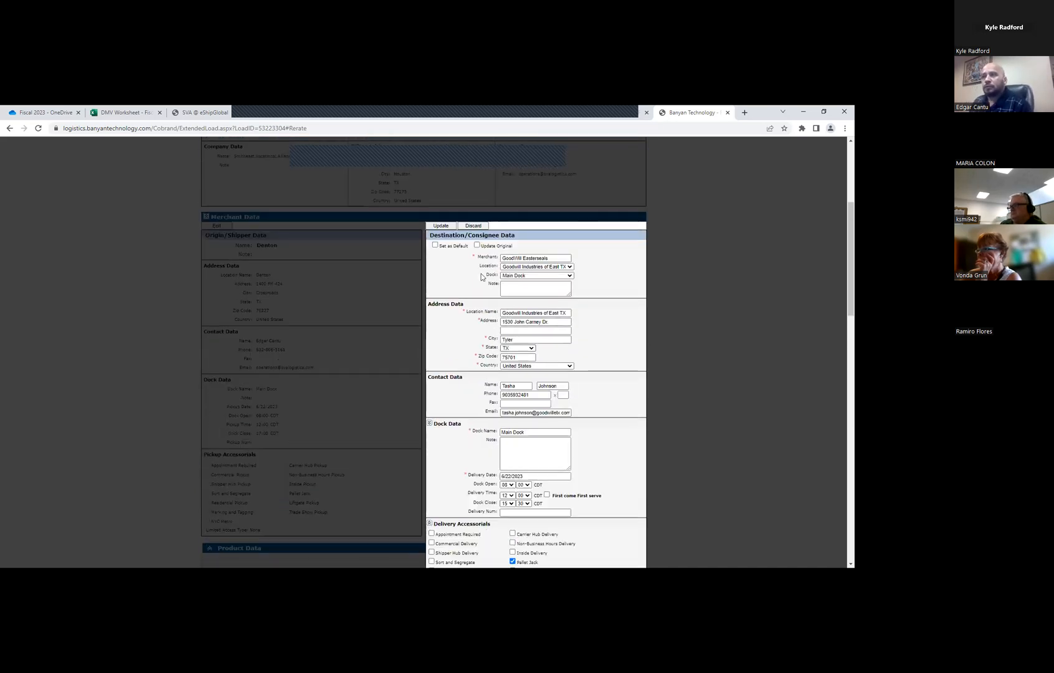
{"action": "left_click", "coordinate": [440, 227]}
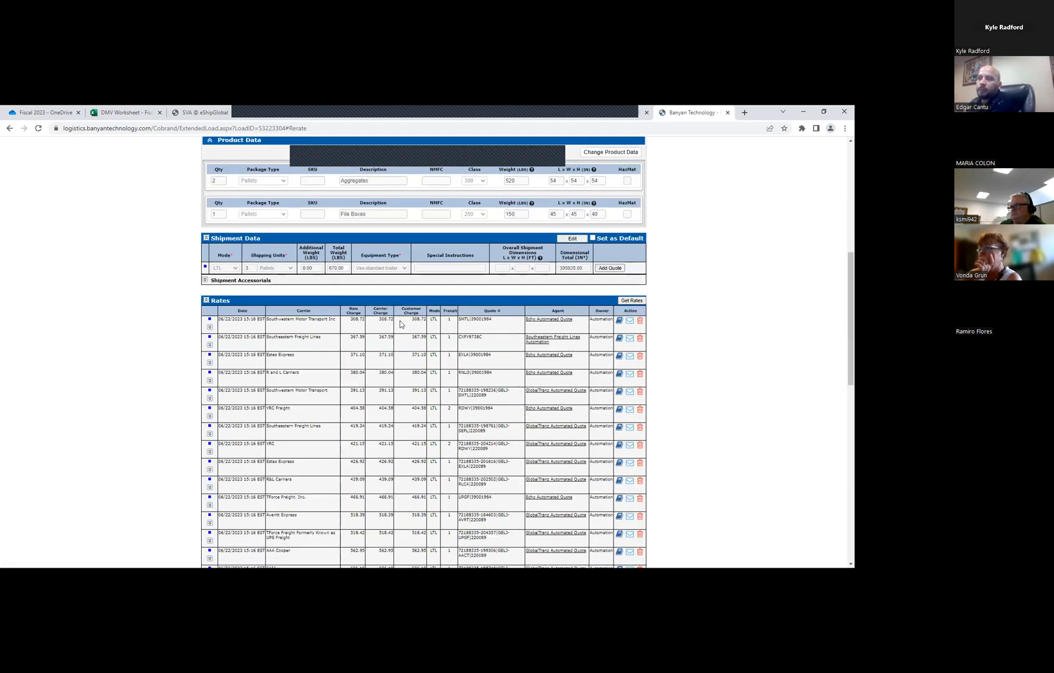
Reopen the destination data for editing, clear Pallet Jack and Liftgate Delivery, and try Inside Delivery before clearing it too
{"action": "scroll", "coordinate": [422, 301], "scroll_direction": "up", "scroll_amount": 4}
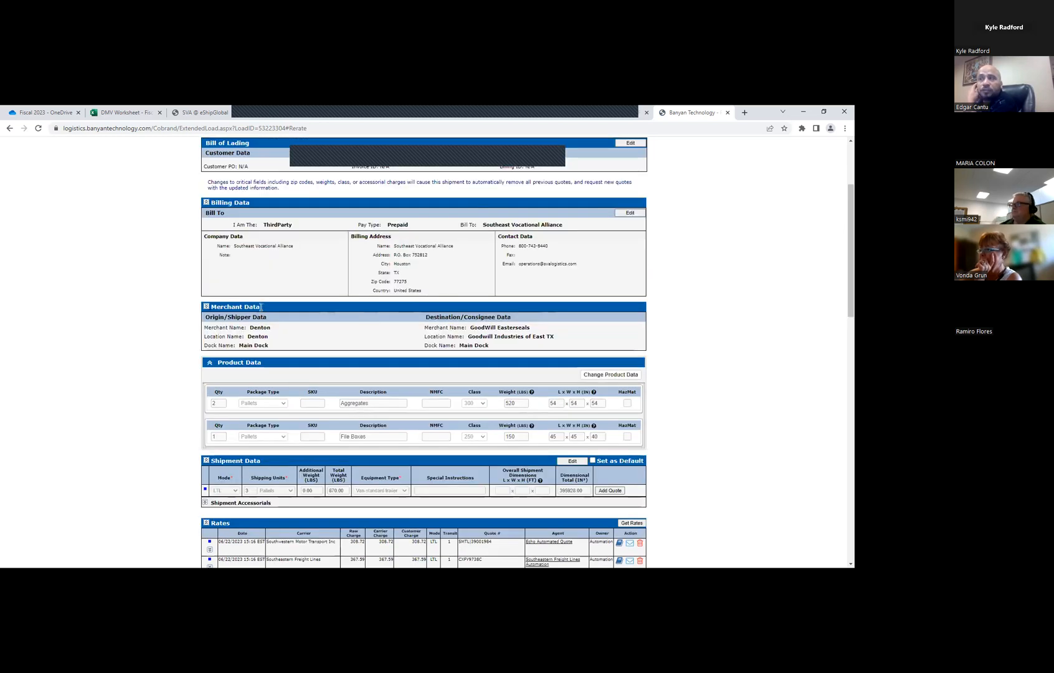
{"action": "left_click", "coordinate": [453, 341]}
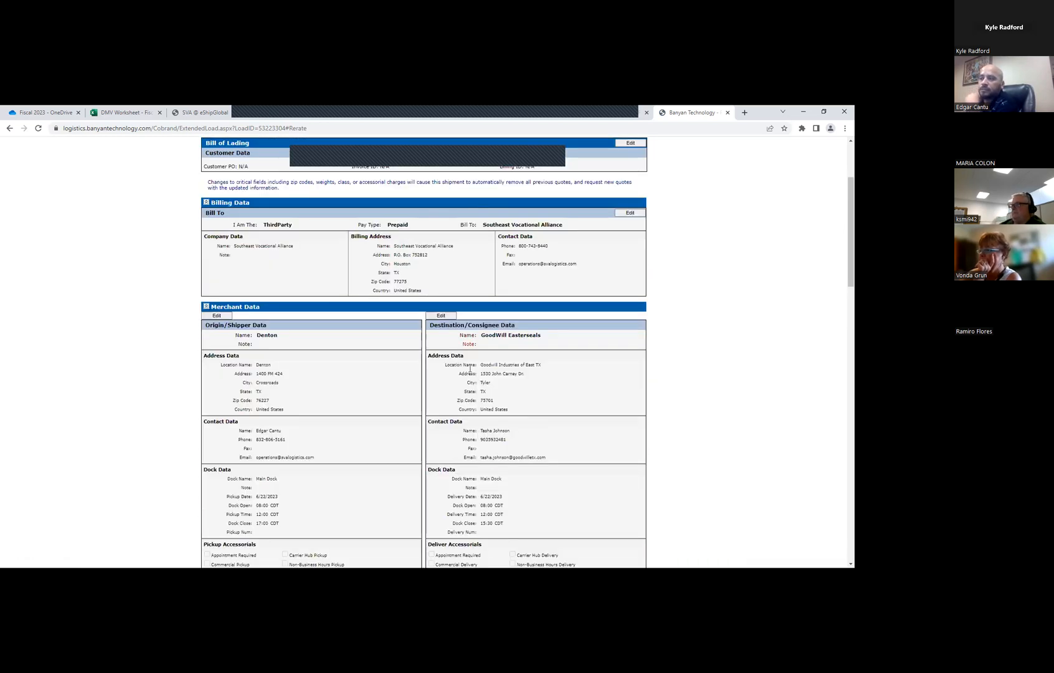
{"action": "scroll", "coordinate": [461, 355], "scroll_direction": "down", "scroll_amount": 2}
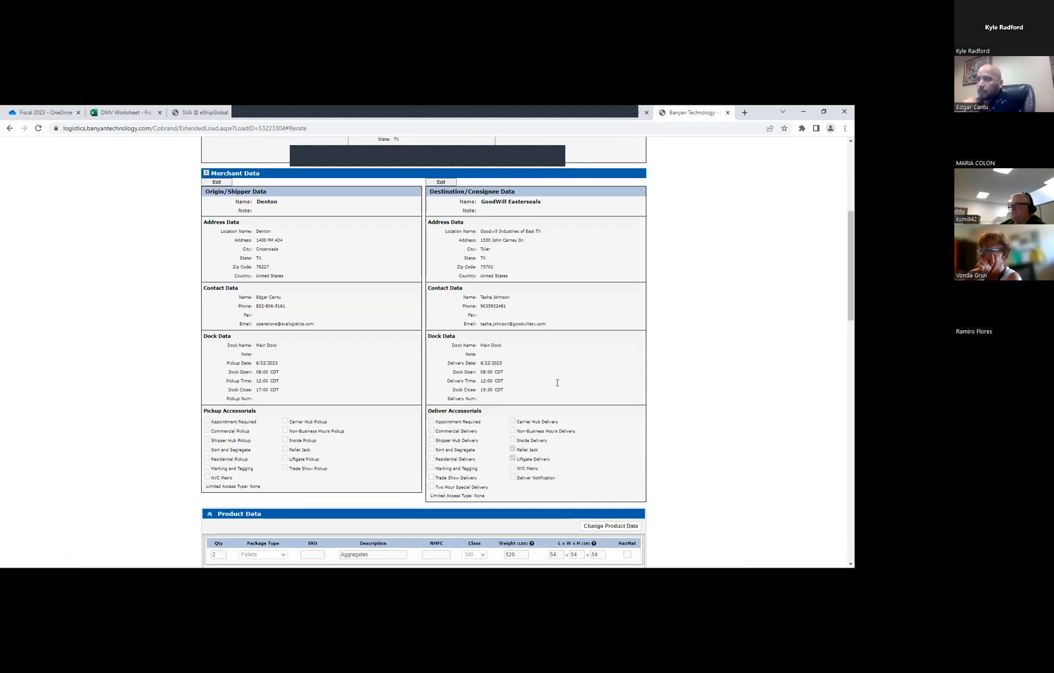
{"action": "left_click", "coordinate": [441, 181]}
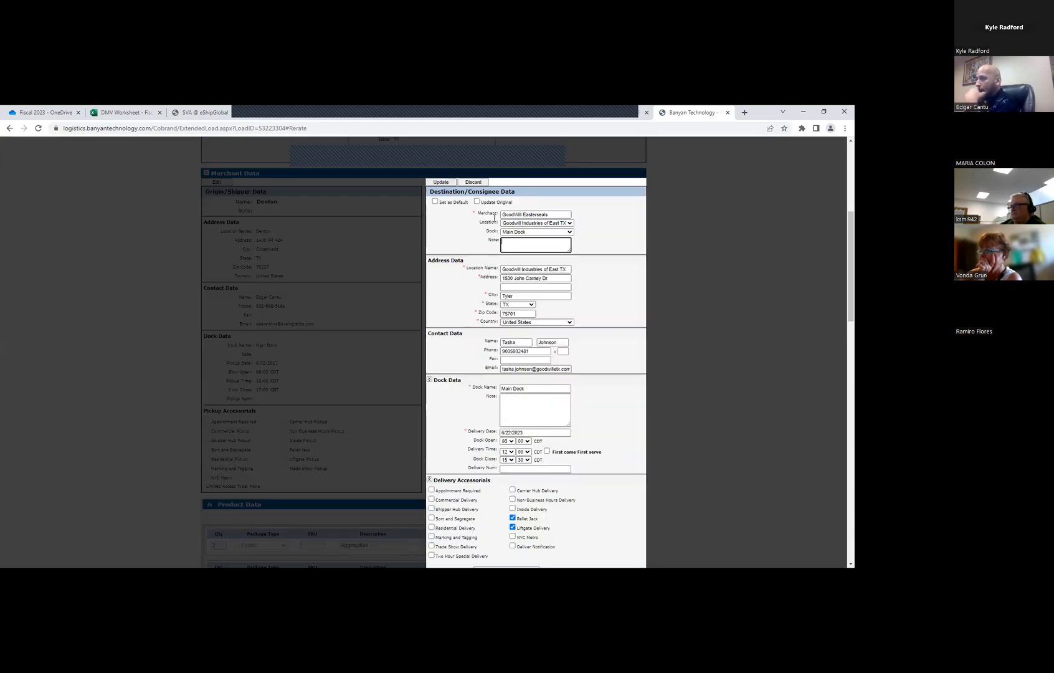
{"action": "scroll", "coordinate": [536, 282], "scroll_direction": "down", "scroll_amount": 2}
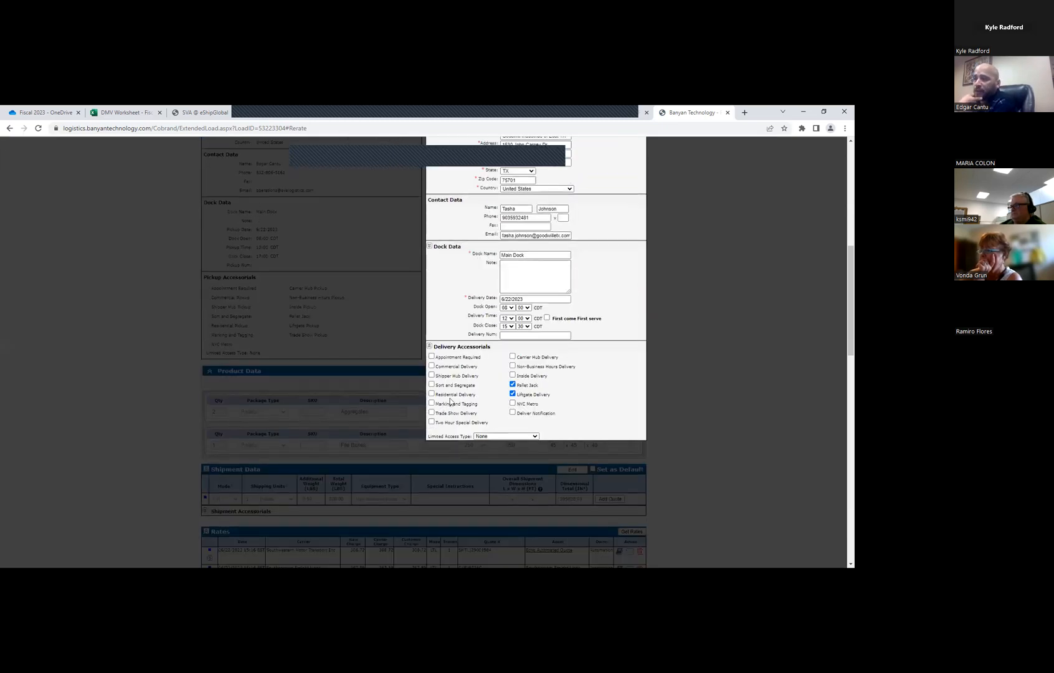
{"action": "left_click", "coordinate": [513, 376]}
{"action": "left_click", "coordinate": [513, 385]}
{"action": "left_click", "coordinate": [513, 394]}
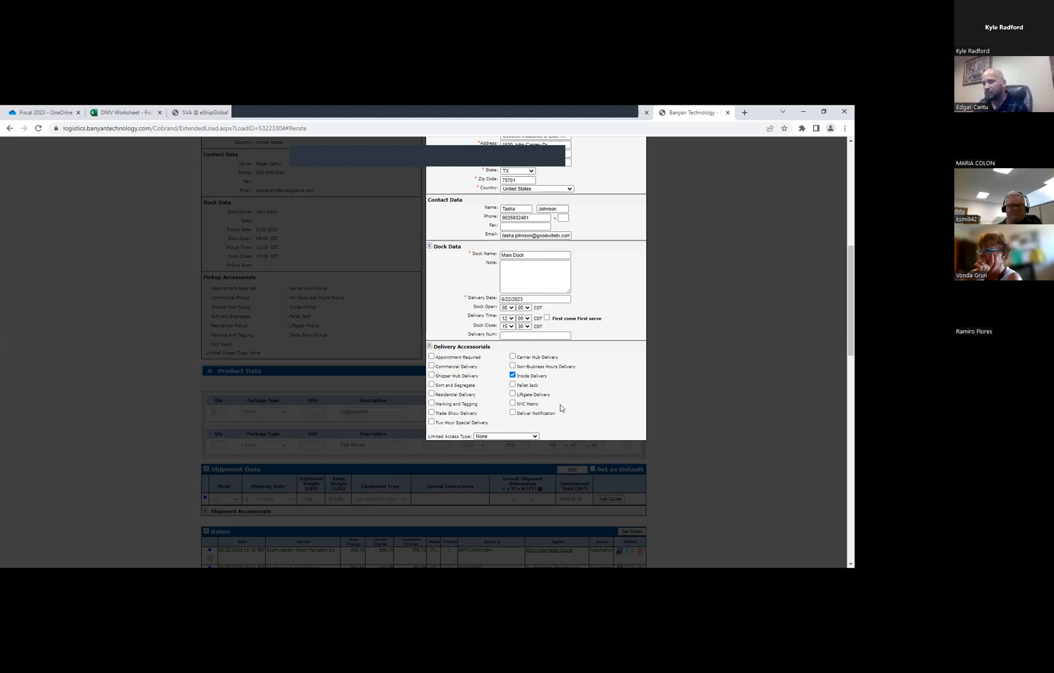
{"action": "left_click", "coordinate": [513, 376]}
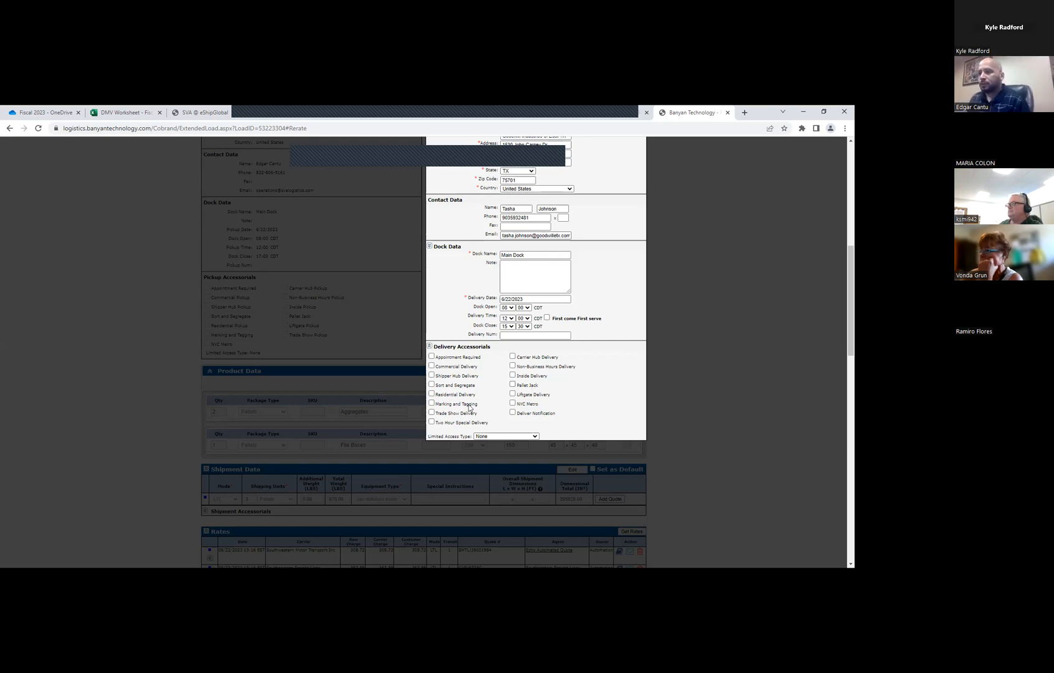
Try Residential Delivery, replace it with Appointment Required, and add Inside Delivery, Pallet Jack and Liftgate Delivery to the delivery accessorials
{"action": "left_click", "coordinate": [444, 397]}
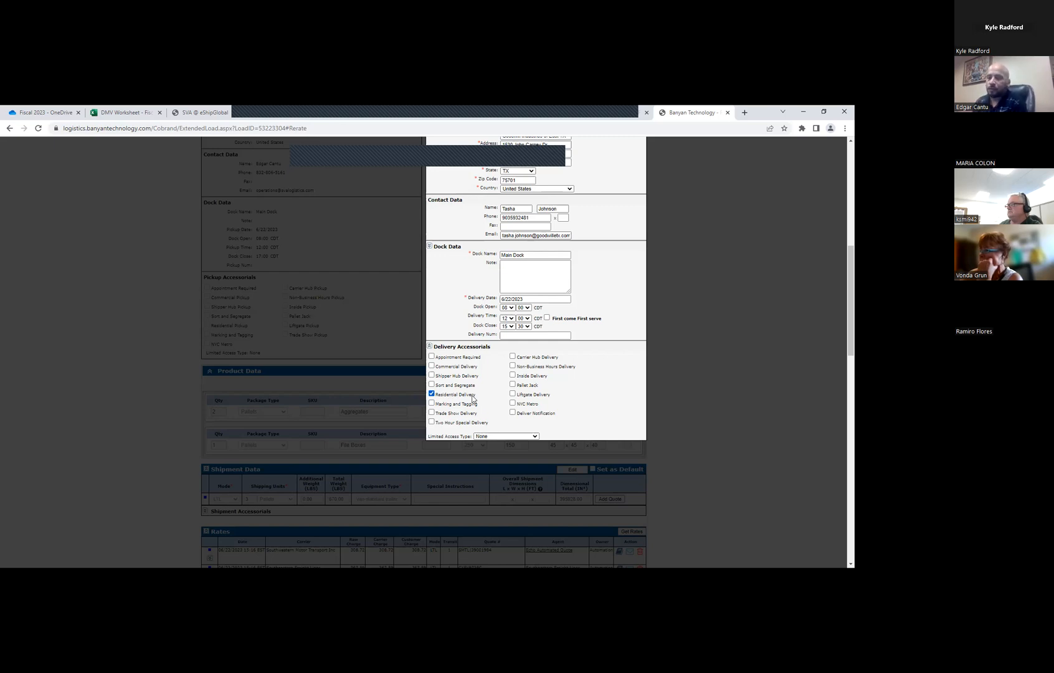
{"action": "left_click", "coordinate": [431, 357]}
{"action": "left_click", "coordinate": [431, 394]}
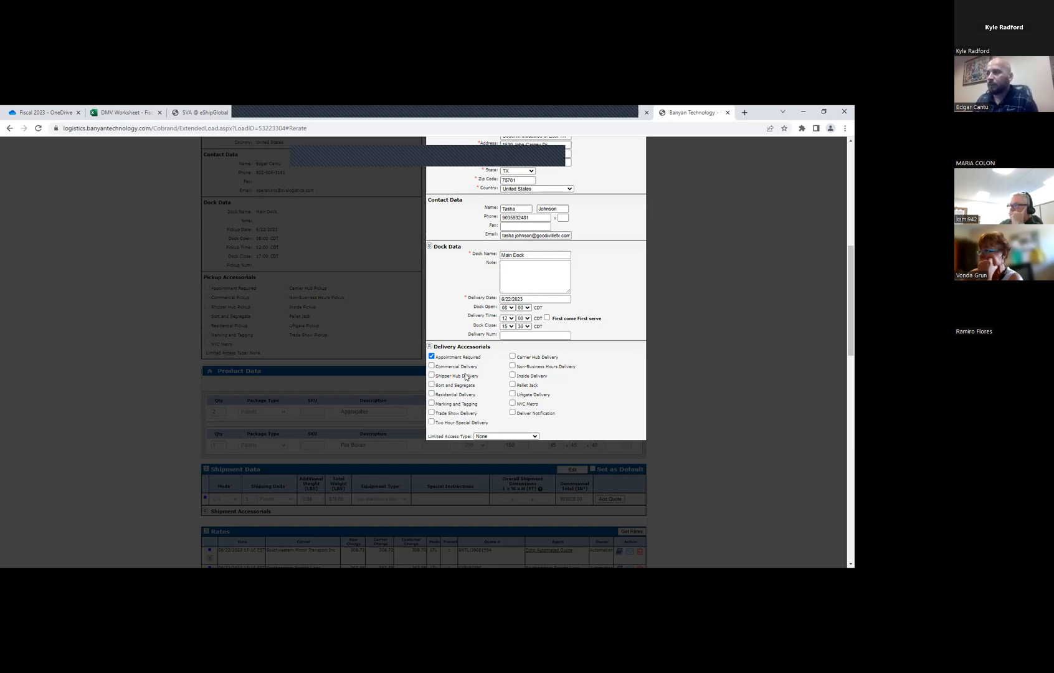
{"action": "left_click", "coordinate": [512, 375]}
{"action": "left_click", "coordinate": [513, 385]}
{"action": "left_click", "coordinate": [513, 394]}
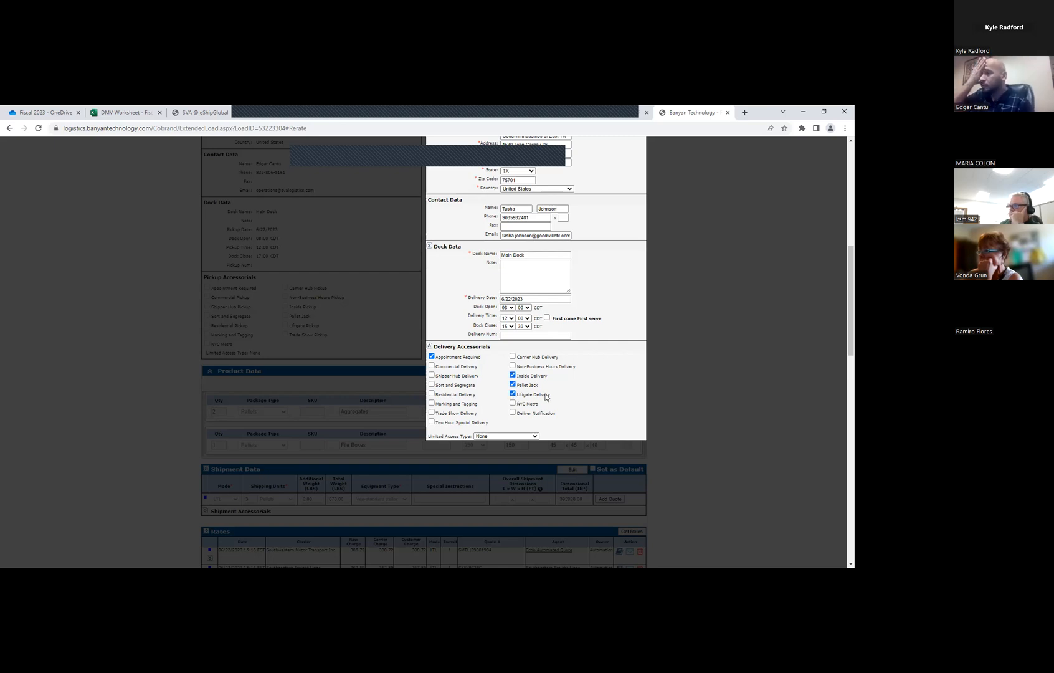
Clear the Pallet Jack, Inside Delivery, Liftgate Delivery and Appointment Required delivery accessorials
{"action": "left_click", "coordinate": [513, 384]}
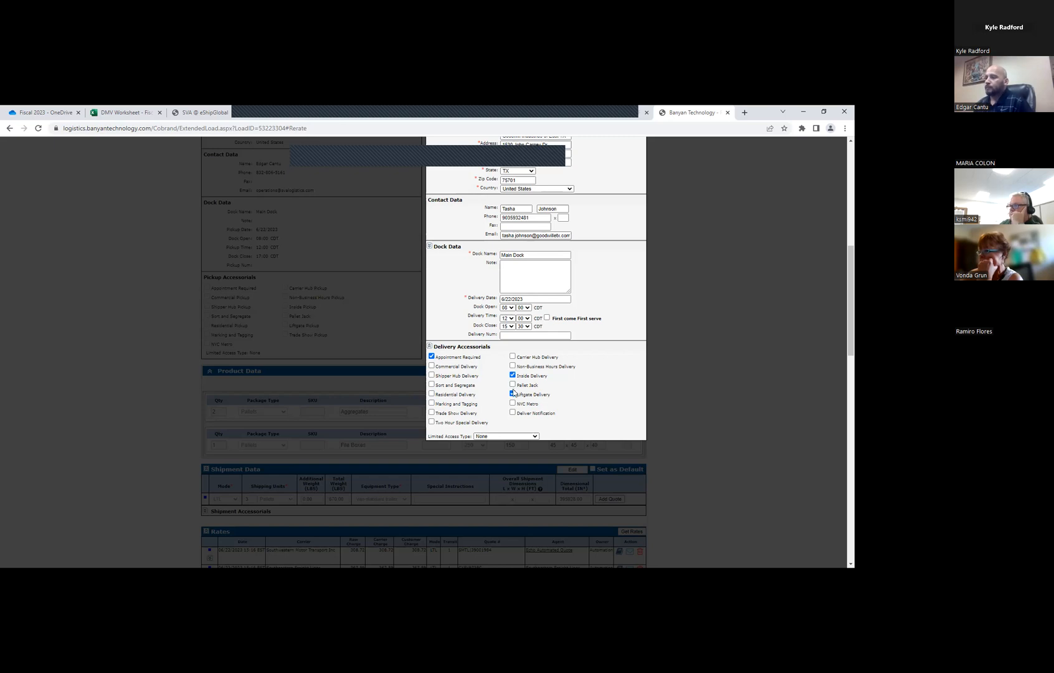
{"action": "left_click", "coordinate": [512, 375]}
{"action": "left_click", "coordinate": [512, 394]}
{"action": "left_click", "coordinate": [431, 357]}
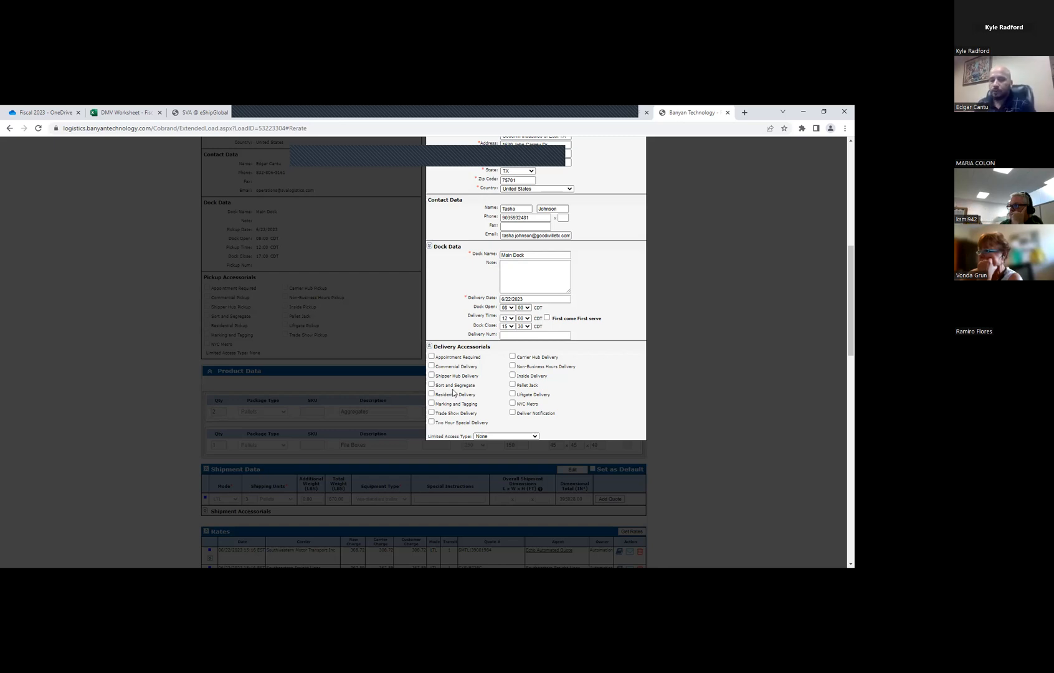
Try the Sort and Segregate, Trade Show Delivery, Carrier Hub Delivery and Deliver Notification accessorials one at a time, clearing each
{"action": "left_click", "coordinate": [432, 385]}
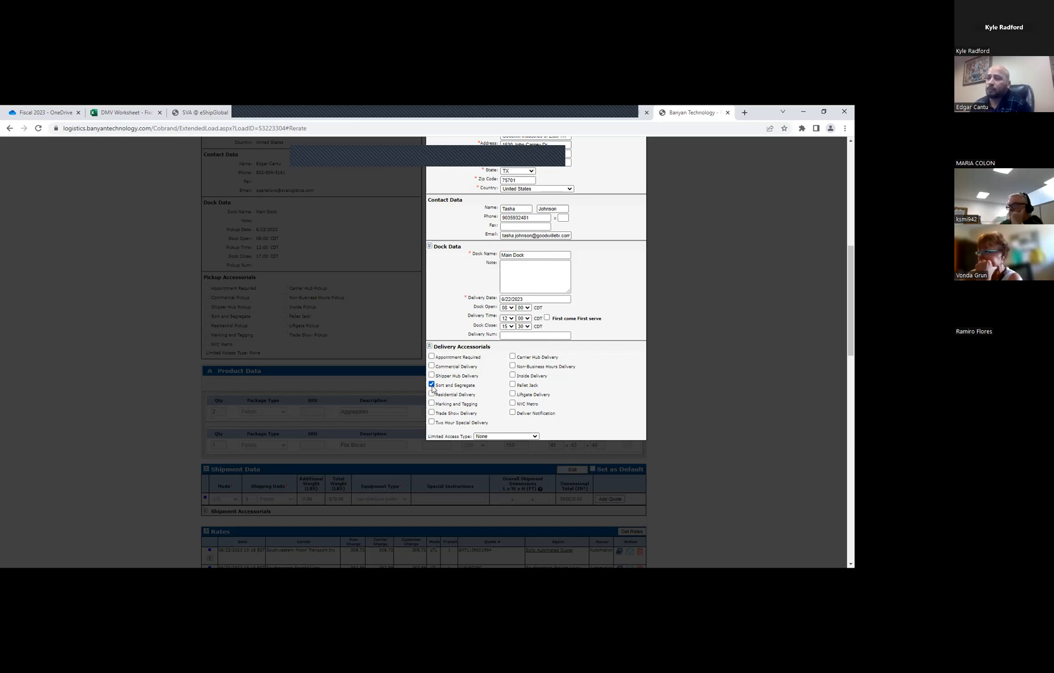
{"action": "left_click", "coordinate": [432, 385]}
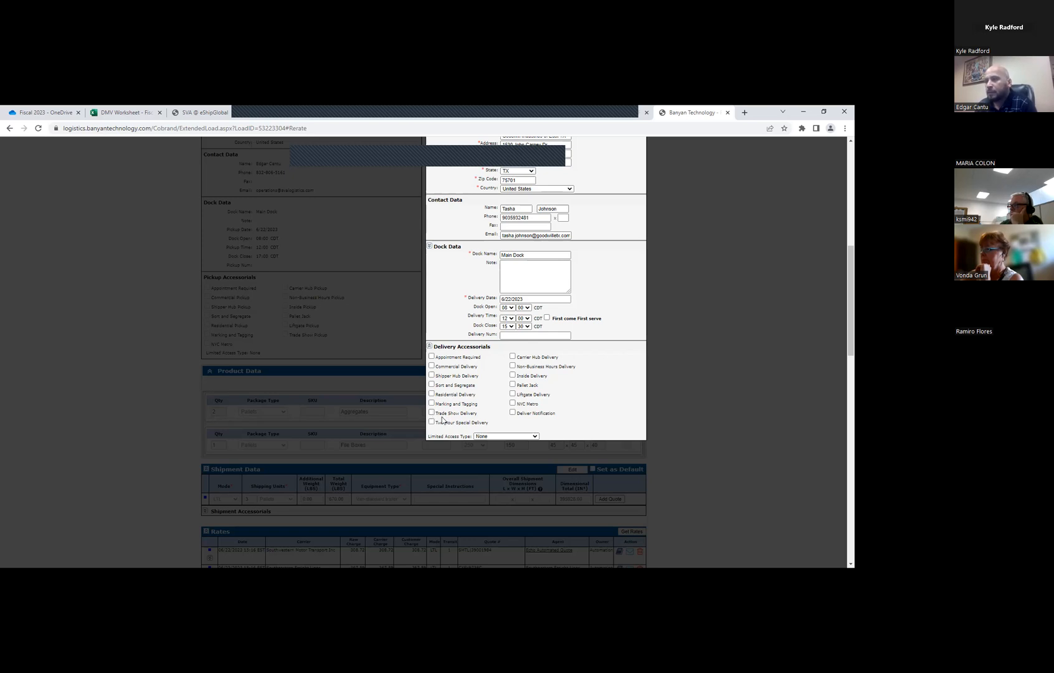
{"action": "left_click", "coordinate": [432, 413]}
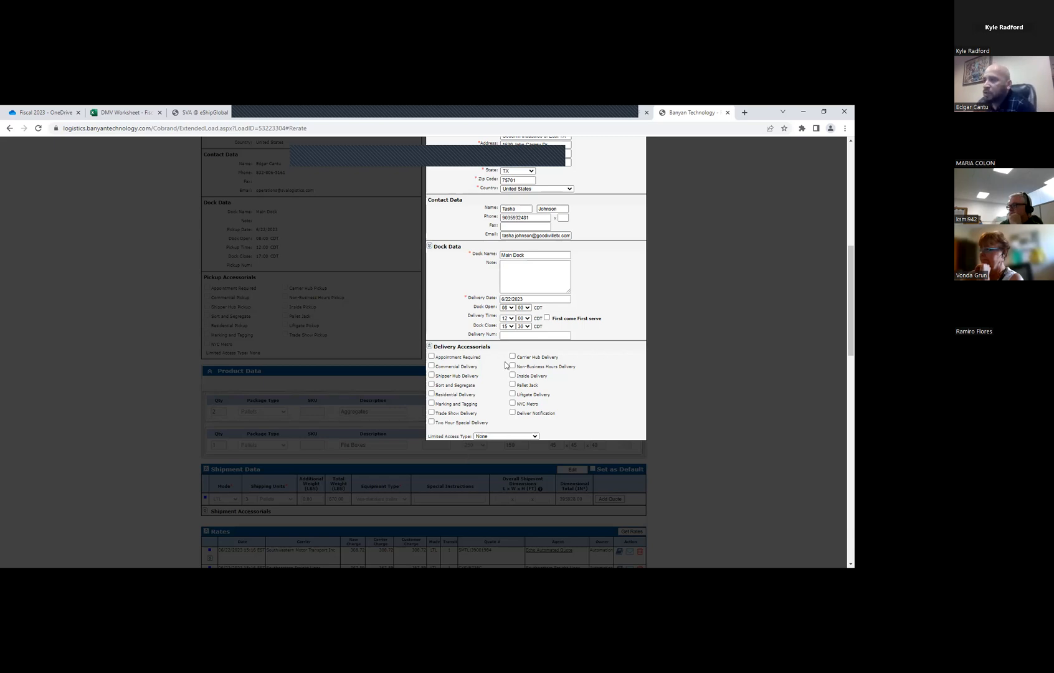
{"action": "left_click", "coordinate": [512, 358]}
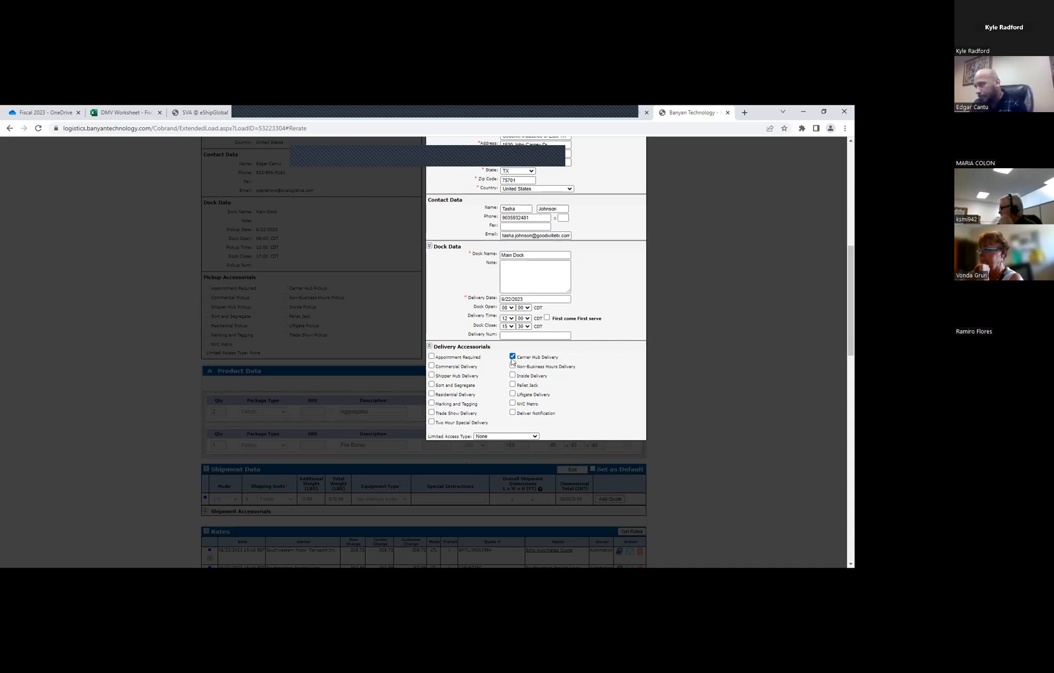
{"action": "left_click", "coordinate": [513, 358]}
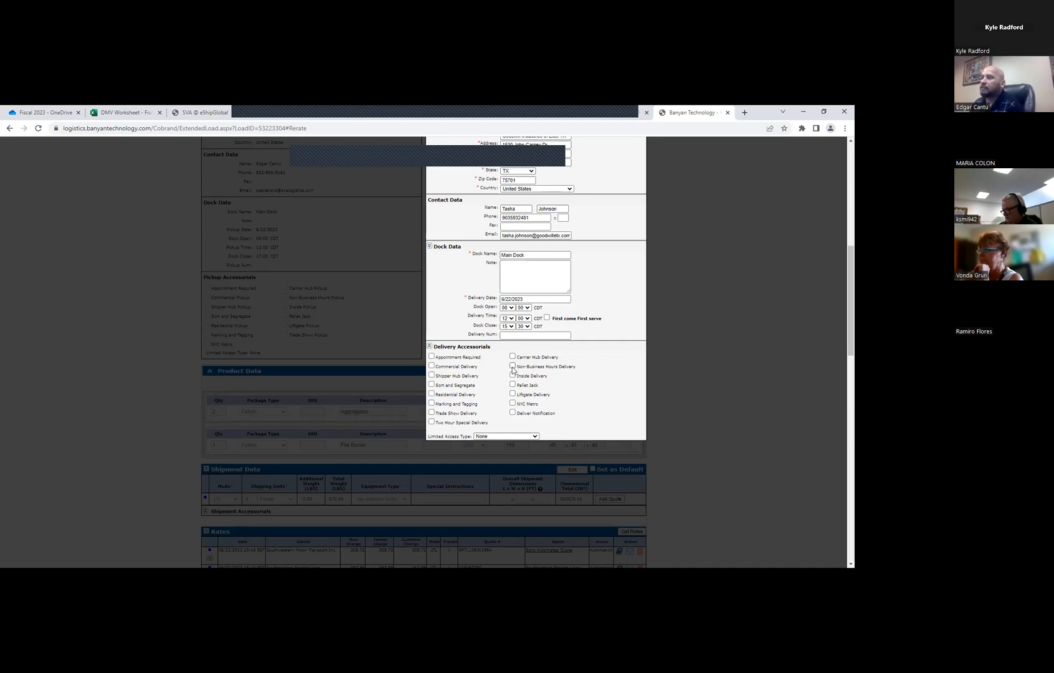
{"action": "mouse_move", "coordinate": [513, 369]}
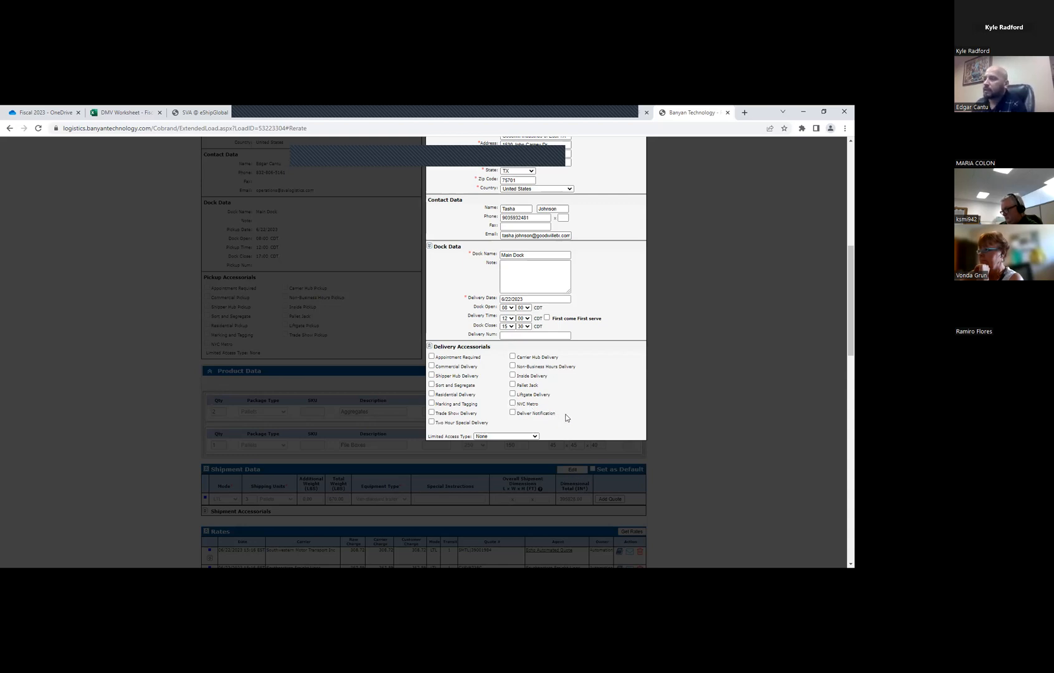
{"action": "left_click", "coordinate": [532, 416]}
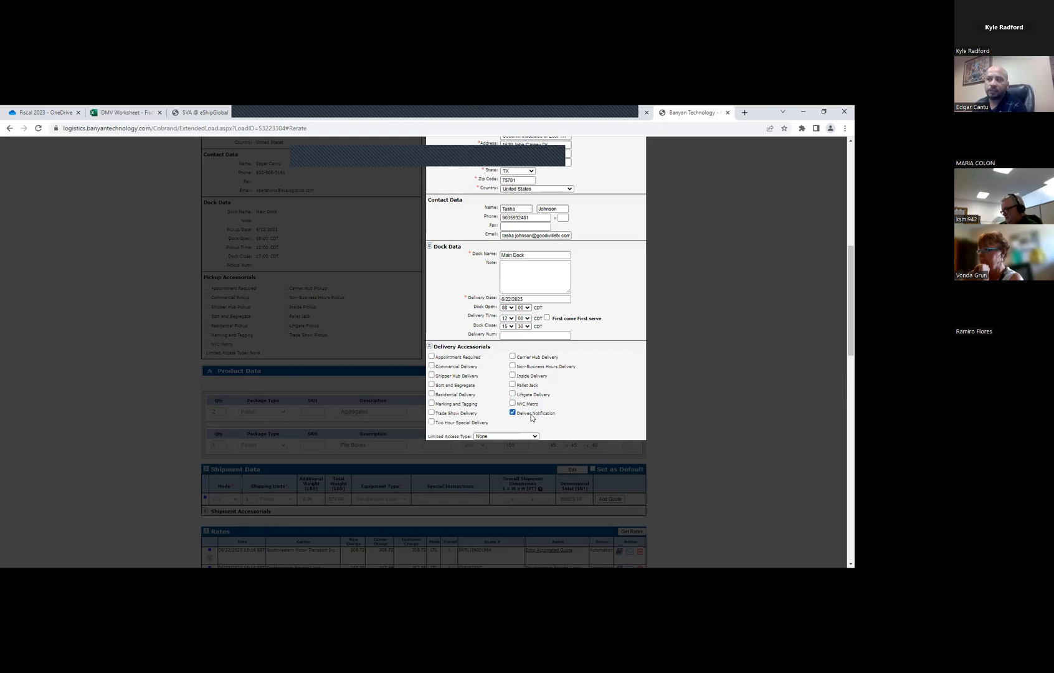
{"action": "left_click", "coordinate": [519, 416]}
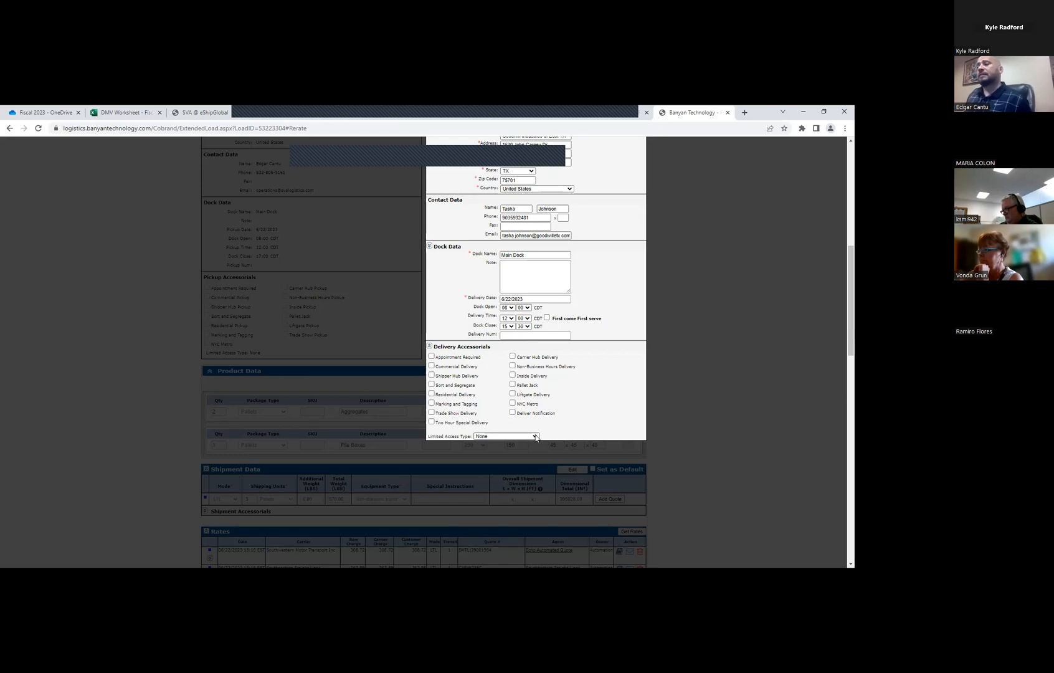
Try School, Prison and Hospital/Medical Facility in turn as the delivery's limited access type
{"action": "left_click", "coordinate": [535, 437]}
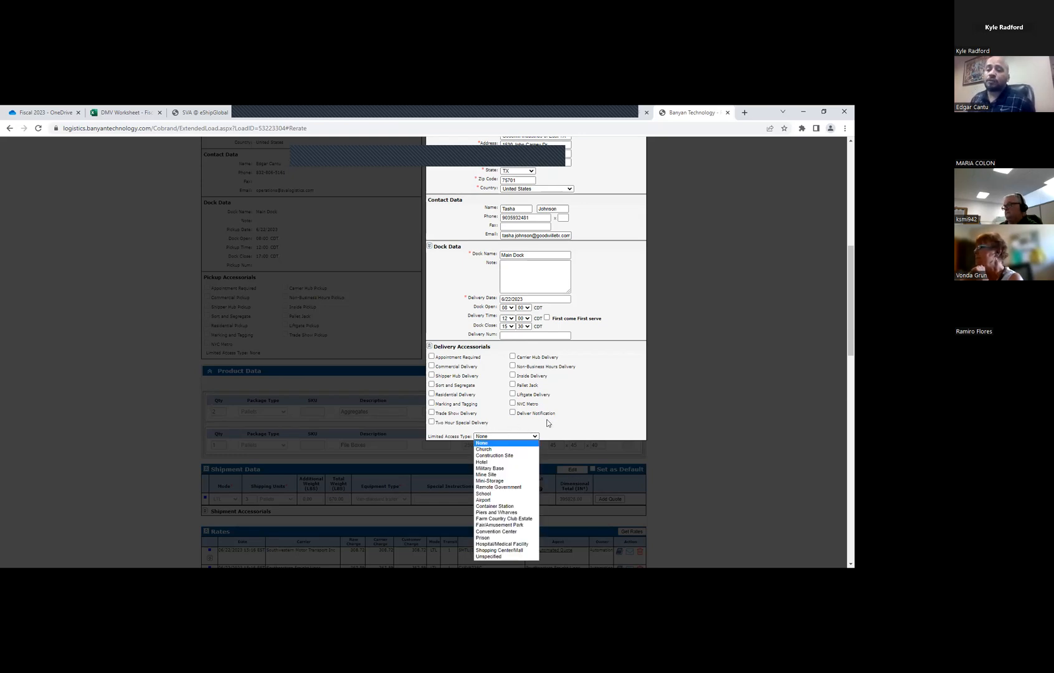
{"action": "left_click", "coordinate": [487, 494]}
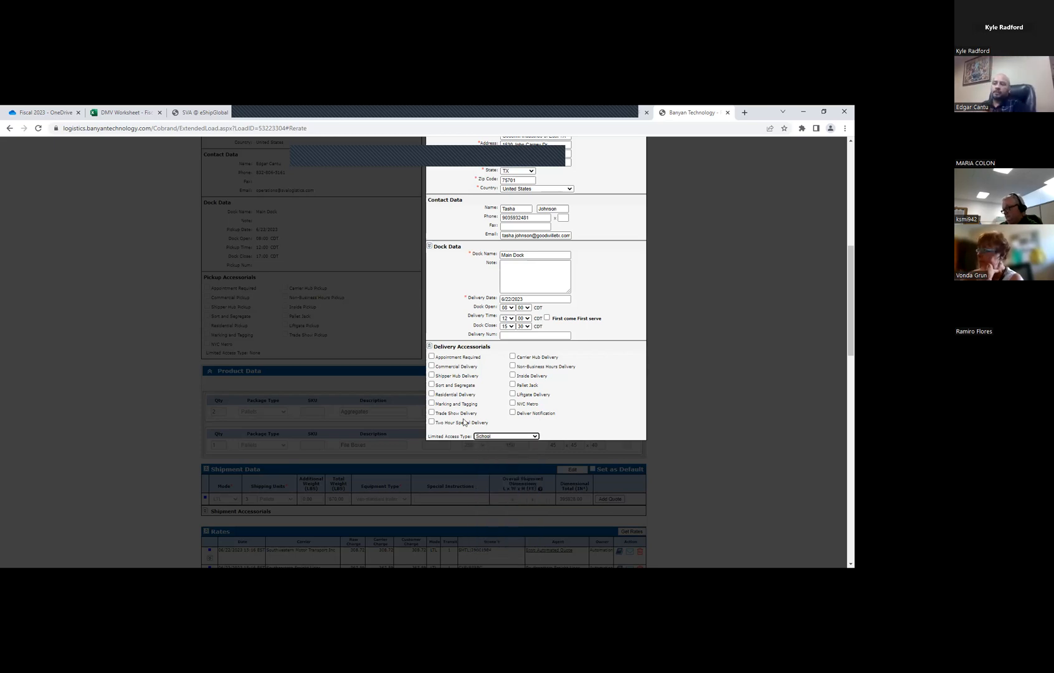
{"action": "left_click", "coordinate": [510, 437]}
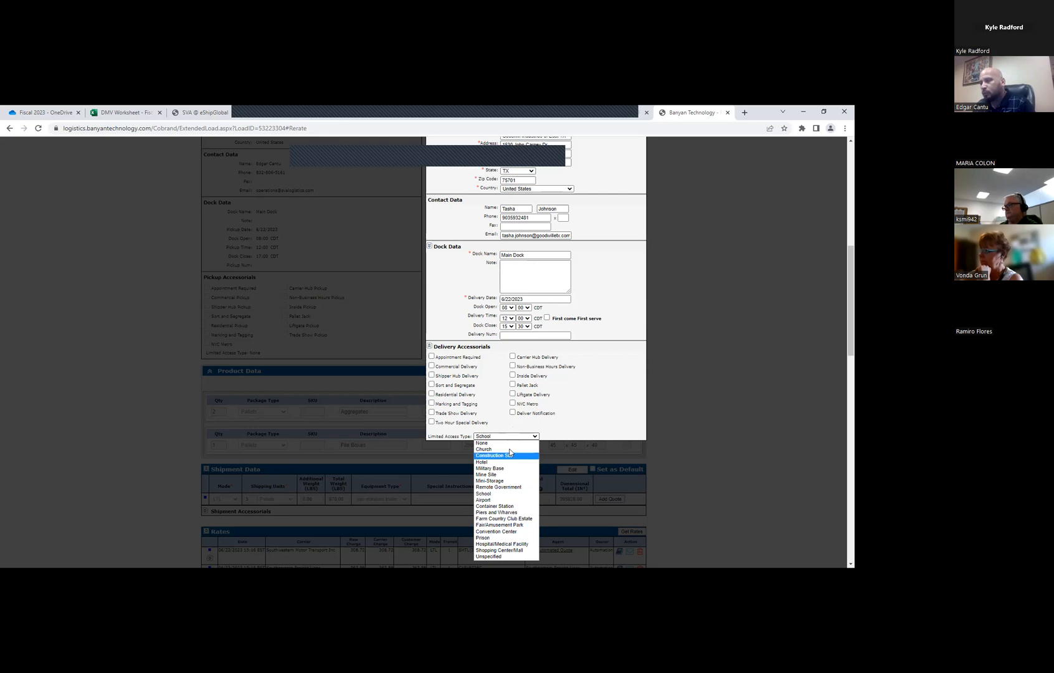
{"action": "left_click", "coordinate": [492, 538]}
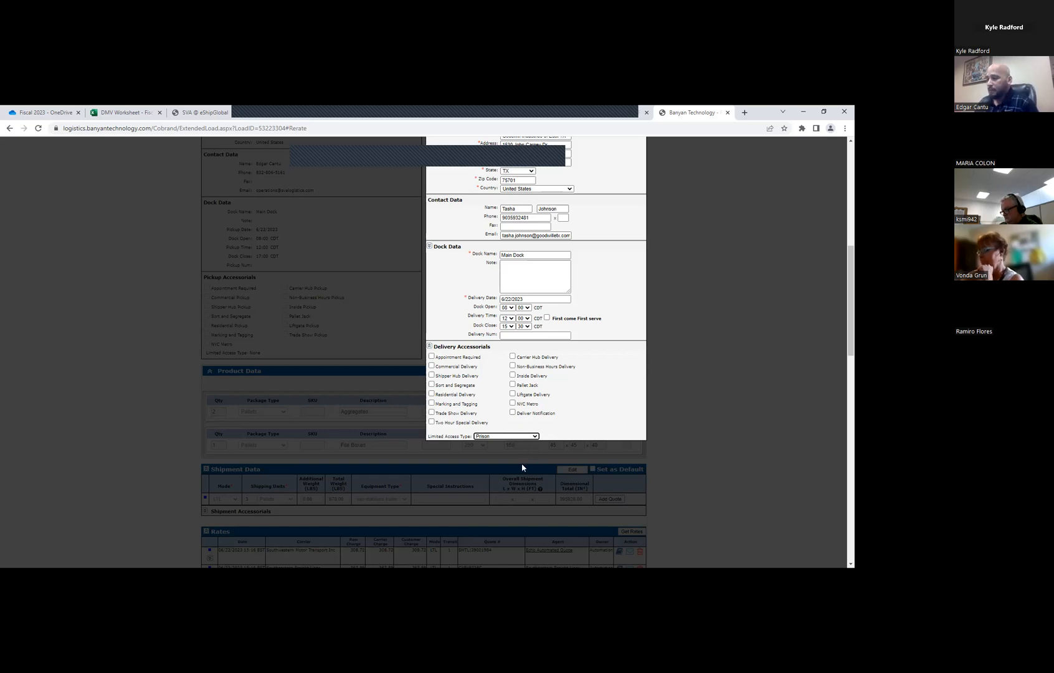
{"action": "left_click", "coordinate": [508, 436]}
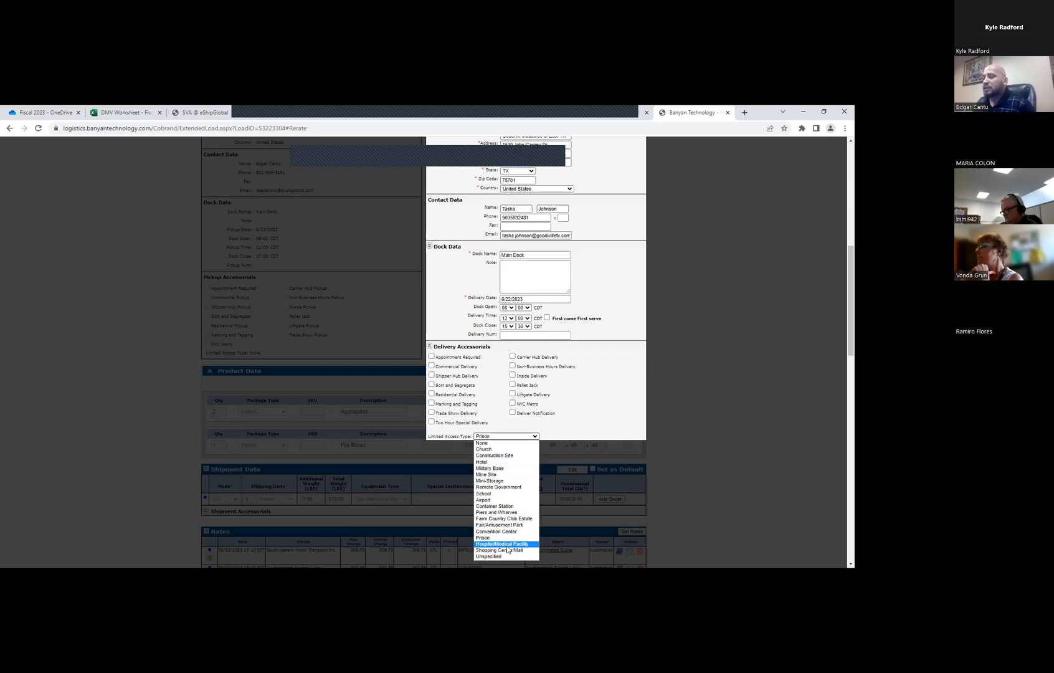
{"action": "left_click", "coordinate": [507, 547]}
Try Prison again as the delivery's limited access type
{"action": "left_click", "coordinate": [535, 436]}
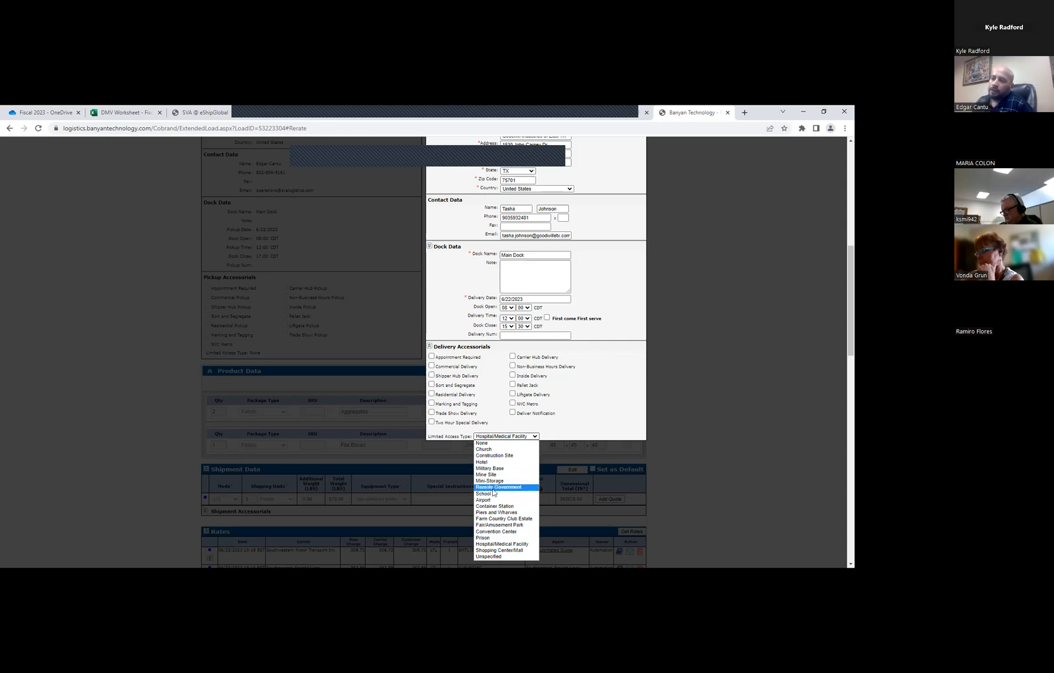
{"action": "left_click", "coordinate": [492, 538]}
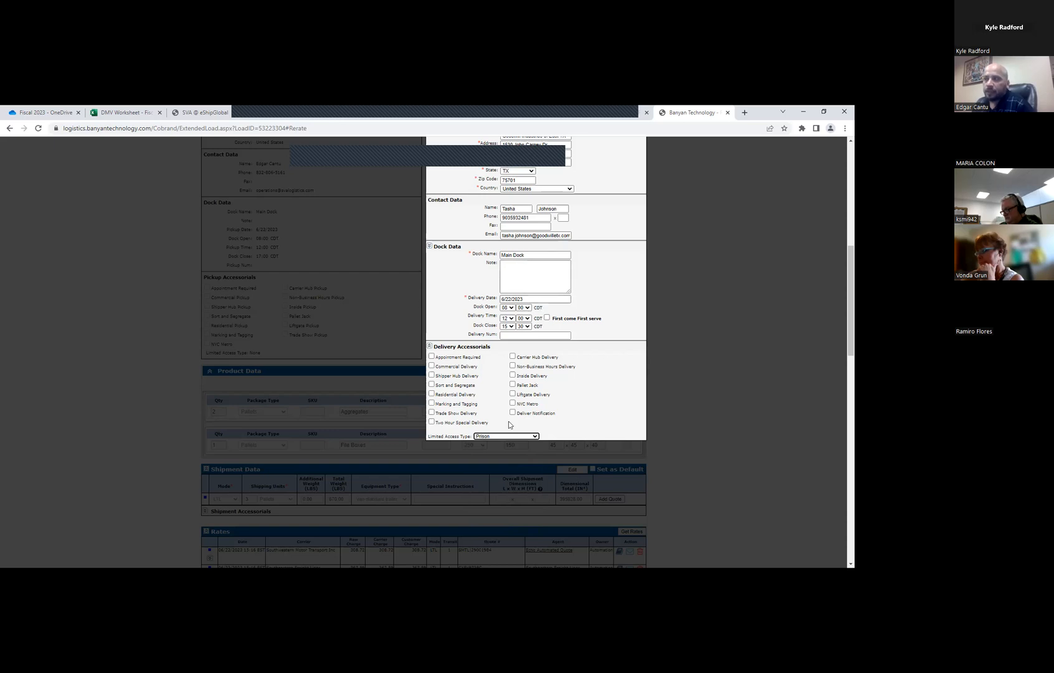
{"action": "left_click", "coordinate": [510, 436]}
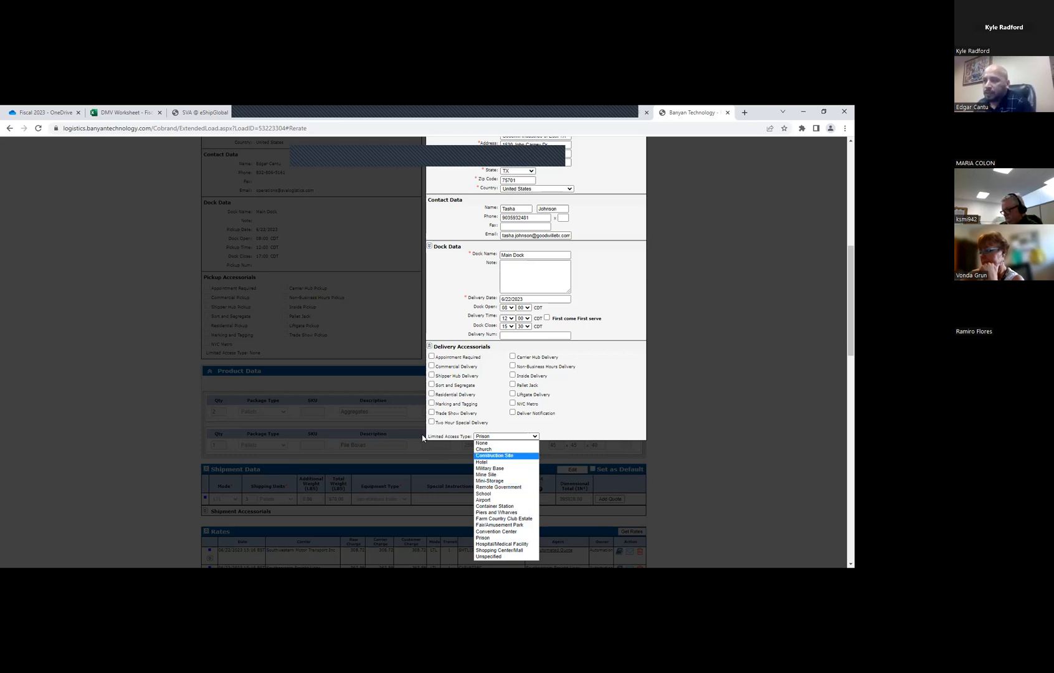
{"action": "left_click", "coordinate": [478, 432]}
Set the delivery's limited access type to None and update the destination data
{"action": "left_click", "coordinate": [506, 436]}
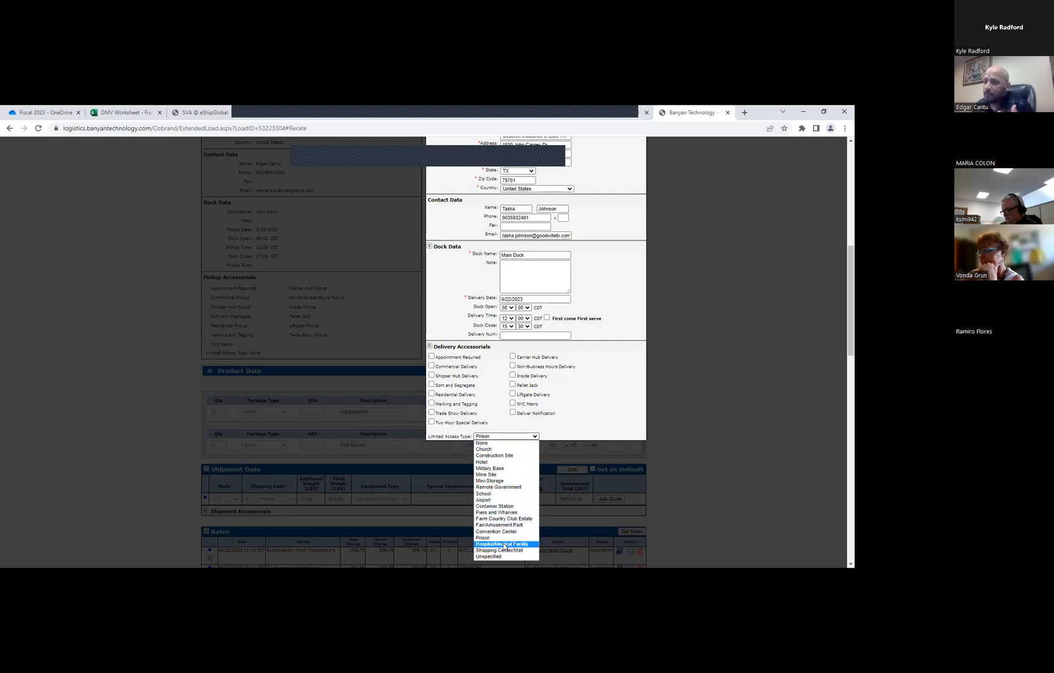
{"action": "left_click", "coordinate": [482, 443]}
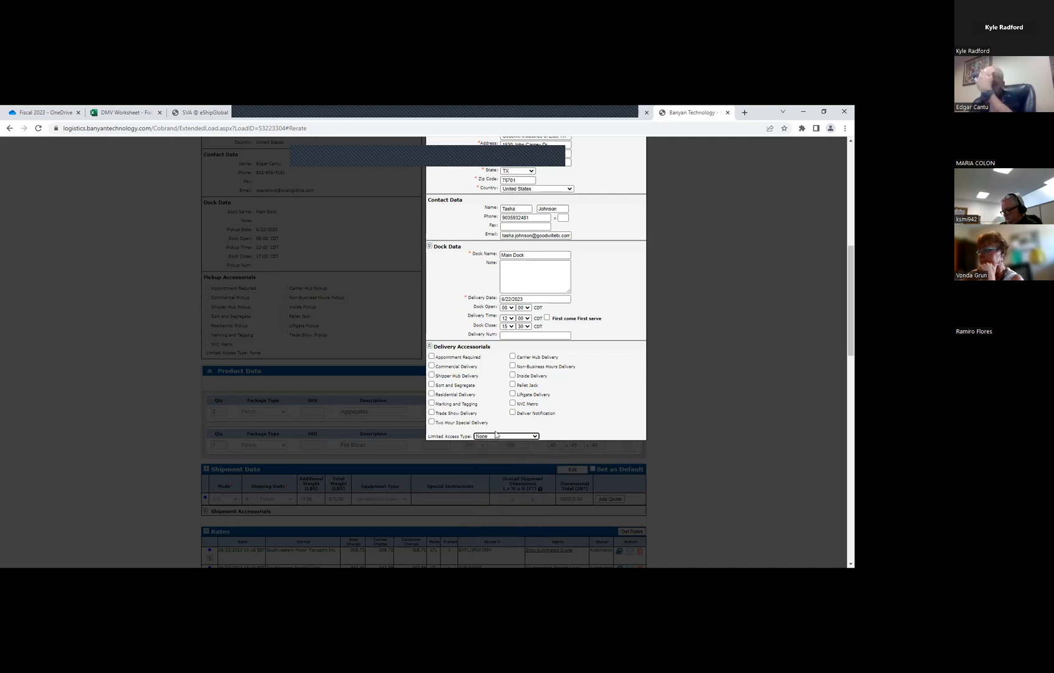
{"action": "scroll", "coordinate": [485, 387], "scroll_direction": "up", "scroll_amount": 3}
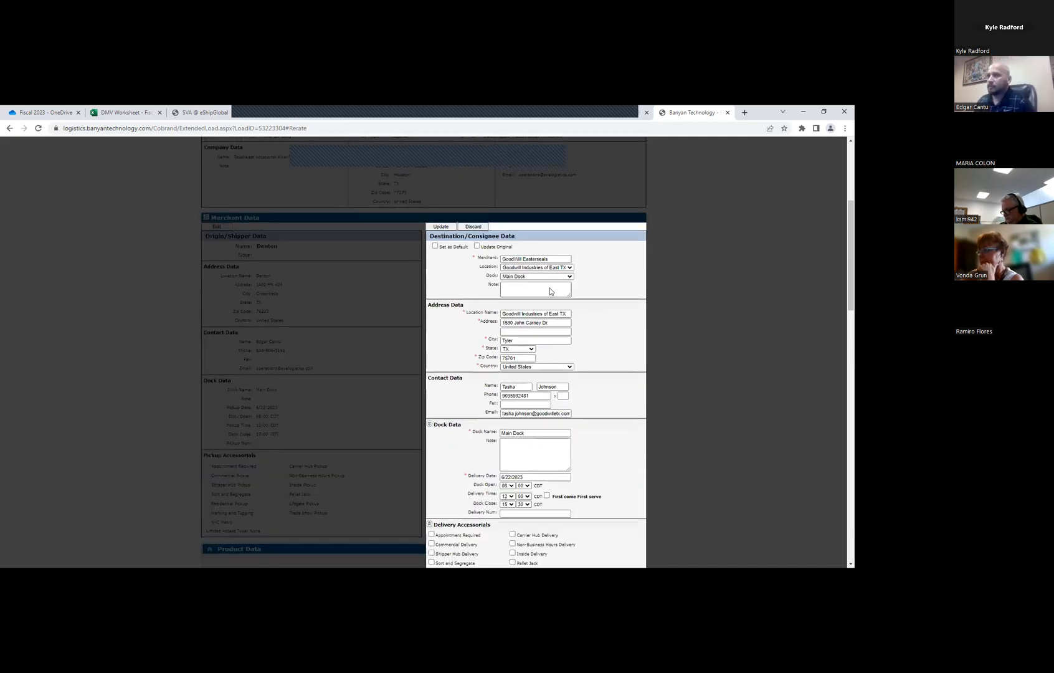
{"action": "left_click", "coordinate": [440, 227]}
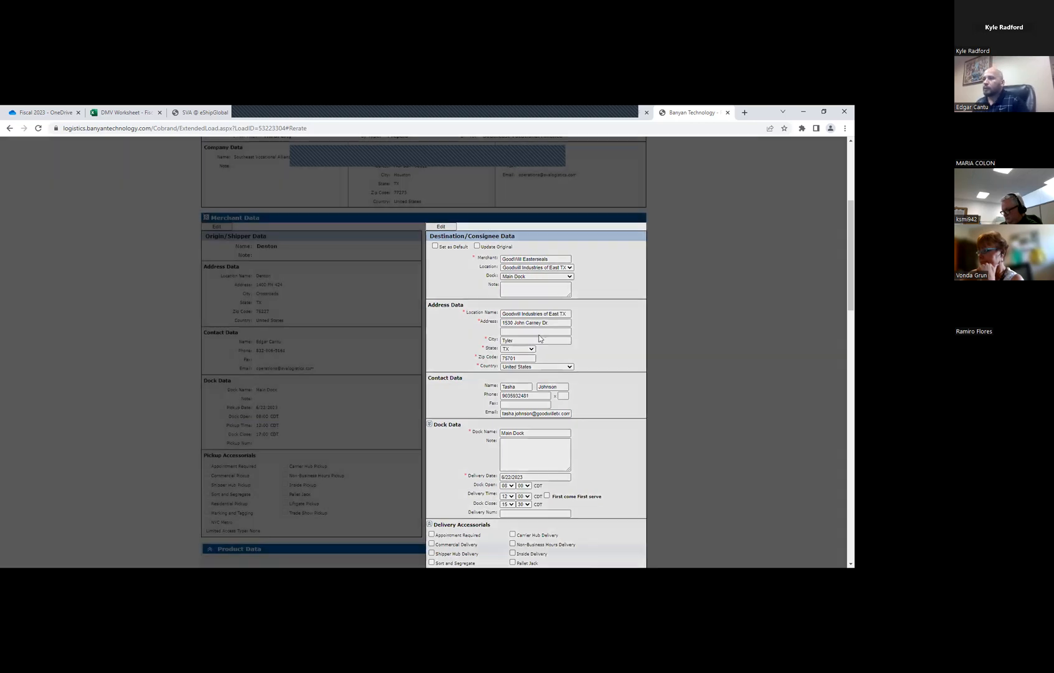
Review the shipment's accessorials and the refreshed carrier rates after the re-rate
{"action": "scroll", "coordinate": [538, 343], "scroll_direction": "down", "scroll_amount": 7}
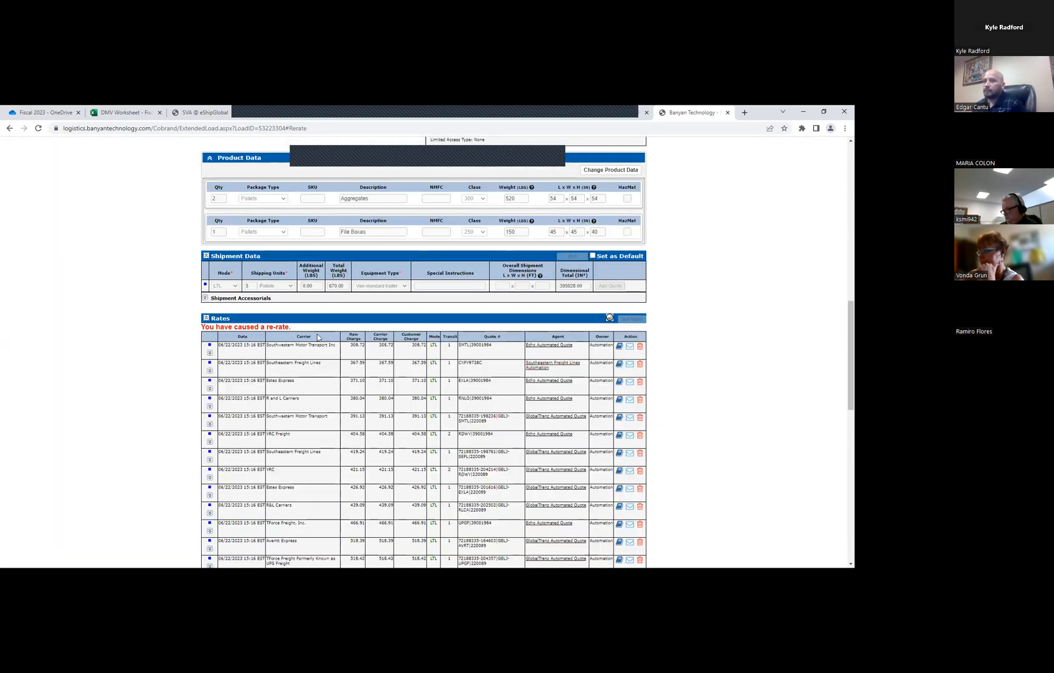
{"action": "scroll", "coordinate": [422, 334], "scroll_direction": "up", "scroll_amount": 5}
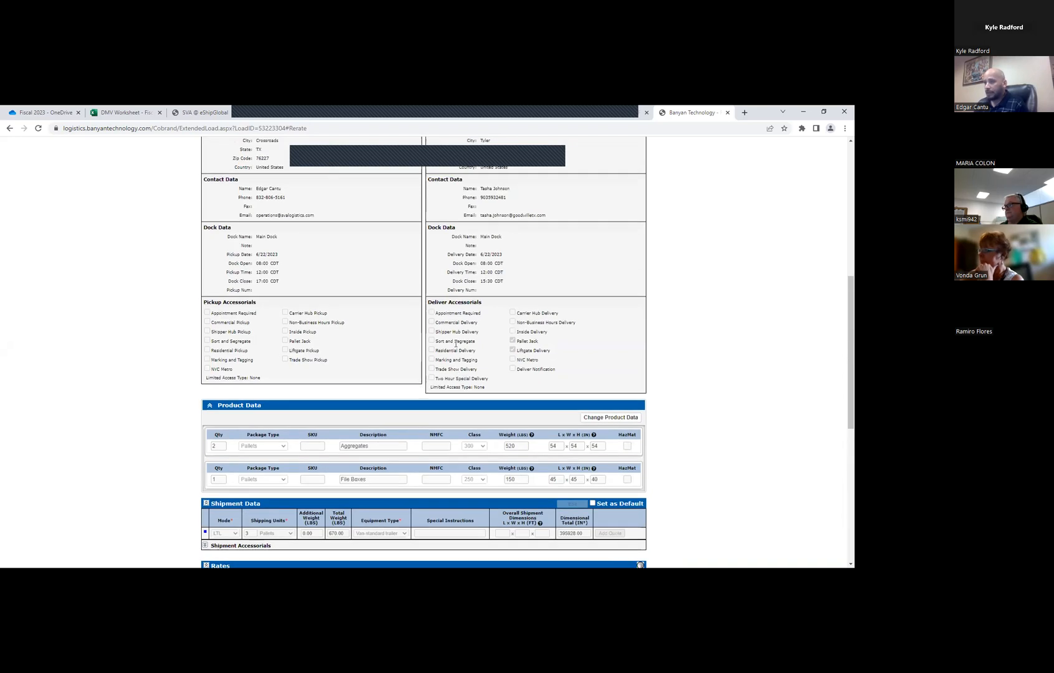
{"action": "scroll", "coordinate": [400, 363], "scroll_direction": "up", "scroll_amount": 5}
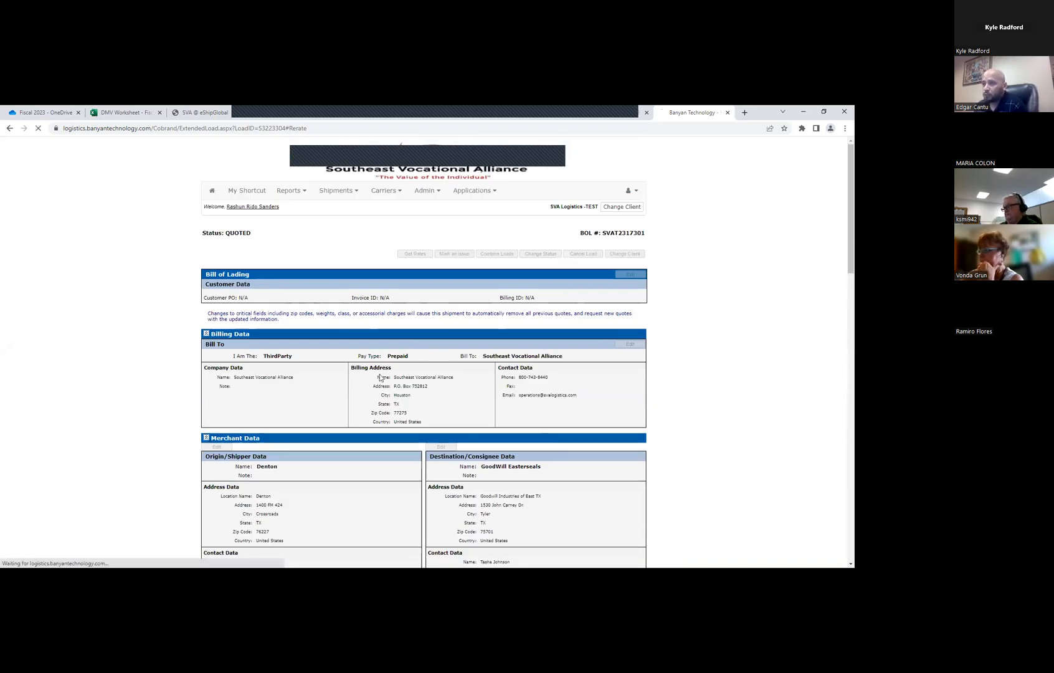
{"action": "scroll", "coordinate": [331, 383], "scroll_direction": "down", "scroll_amount": 3}
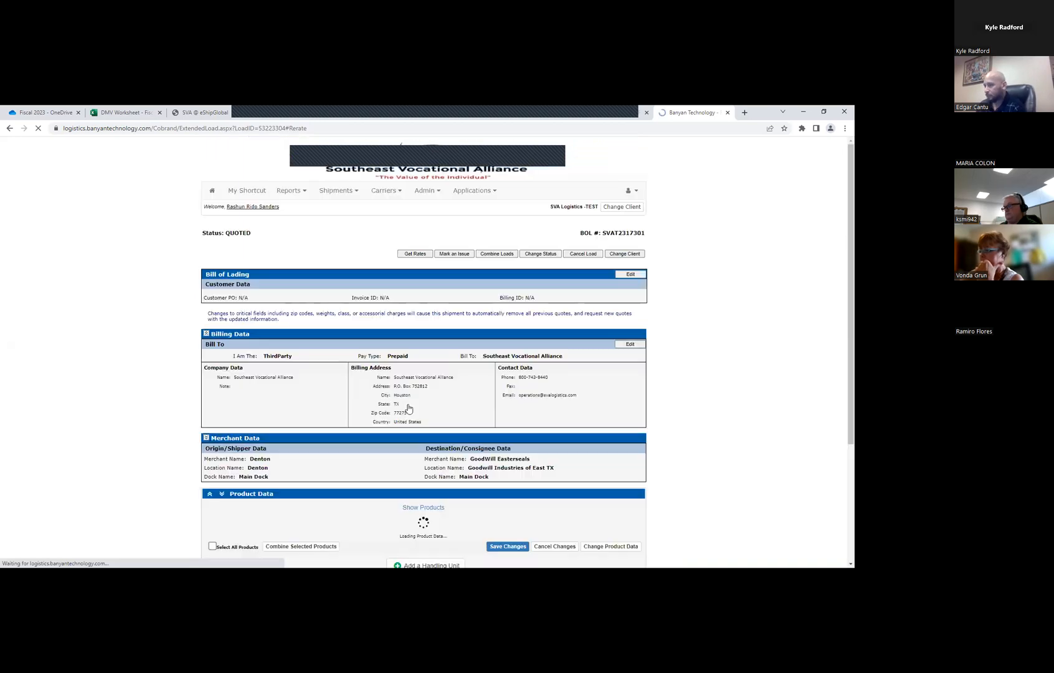
{"action": "scroll", "coordinate": [498, 406], "scroll_direction": "down", "scroll_amount": 12}
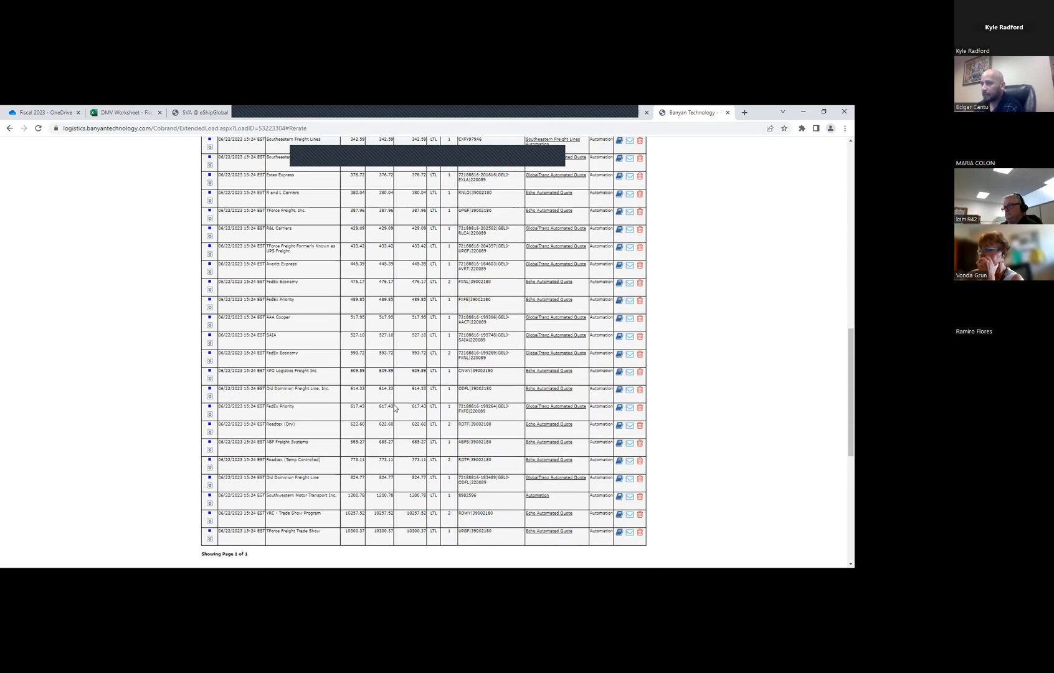
{"action": "scroll", "coordinate": [368, 398], "scroll_direction": "up", "scroll_amount": 7}
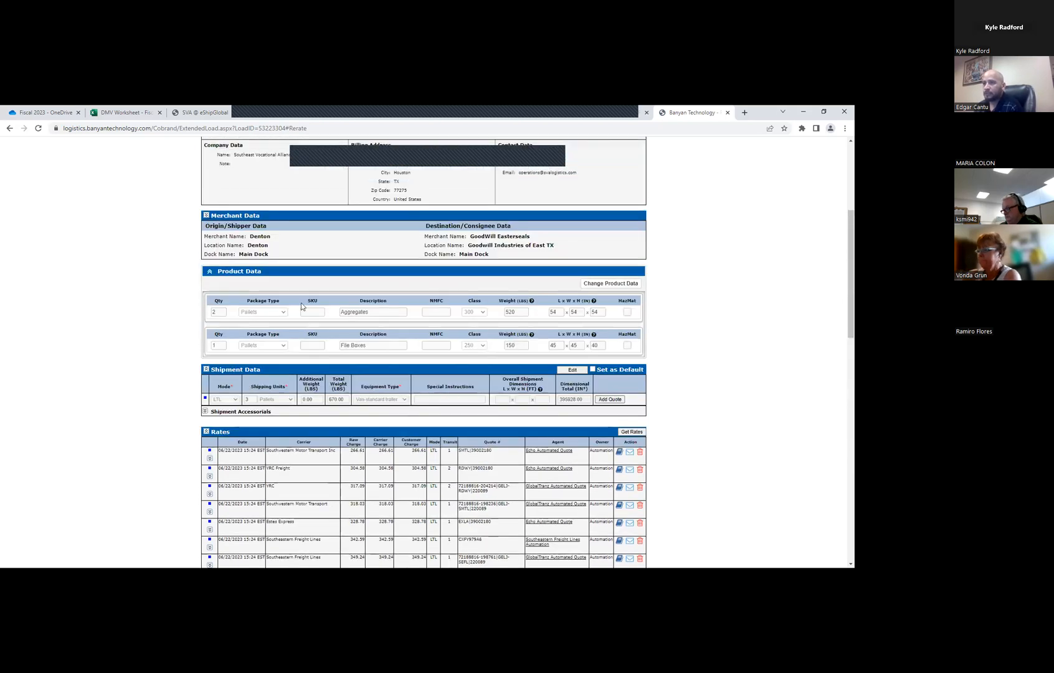
{"action": "scroll", "coordinate": [343, 382], "scroll_direction": "up", "scroll_amount": 2}
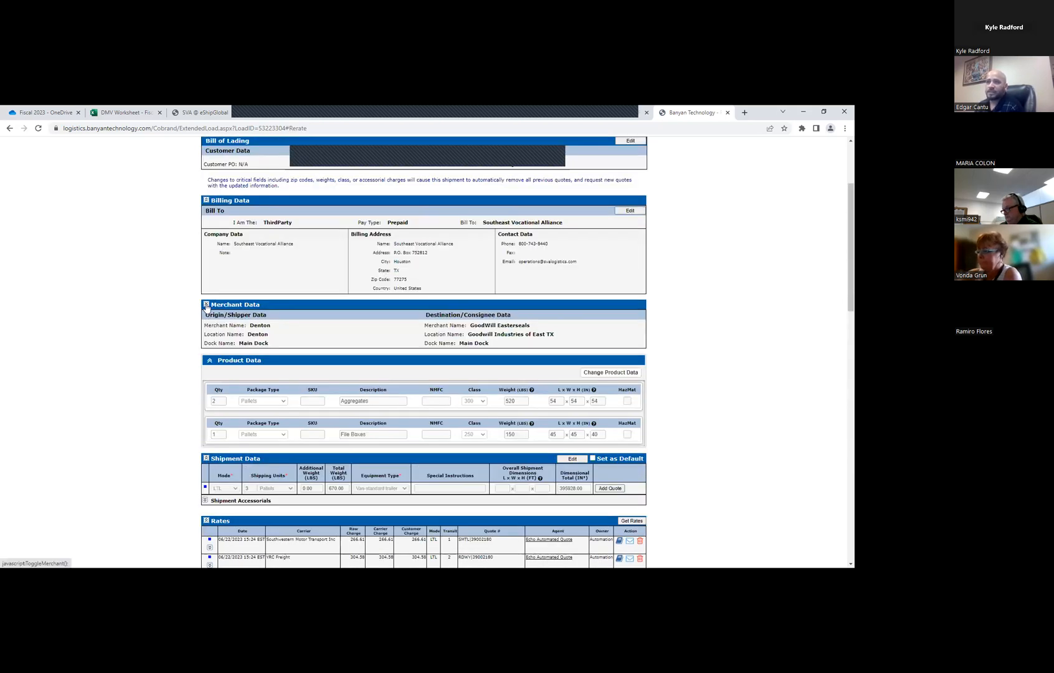
Expand the merchant data, inspect the origin's pickup accessorials in edit mode, and update the origin without changes
{"action": "left_click", "coordinate": [207, 305]}
{"action": "left_click", "coordinate": [216, 268]}
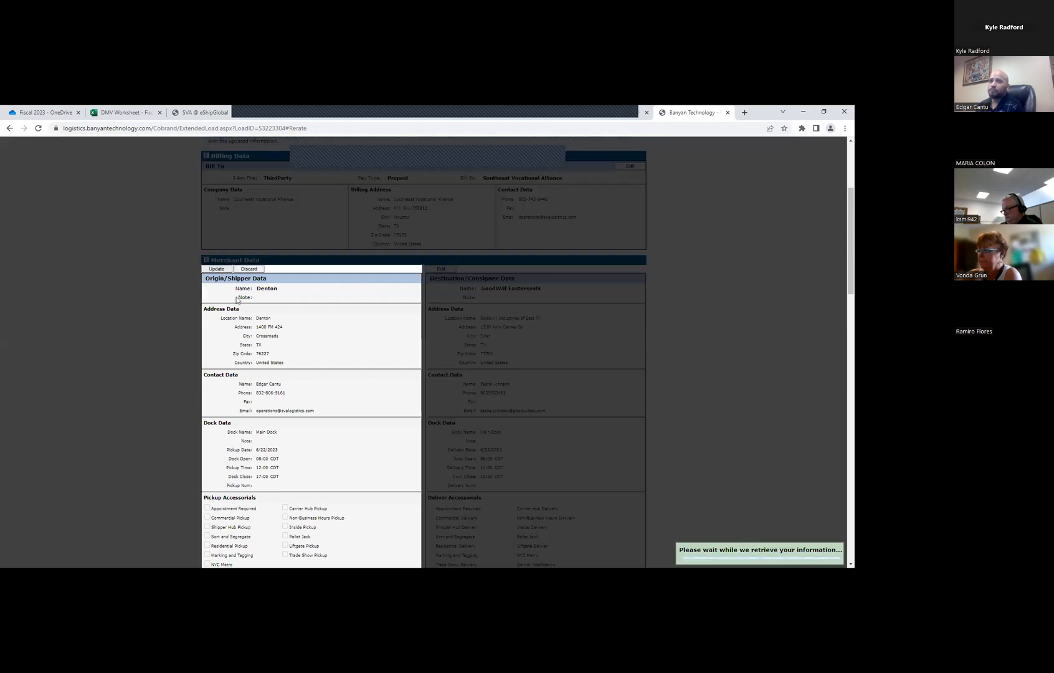
{"action": "left_click", "coordinate": [204, 434]}
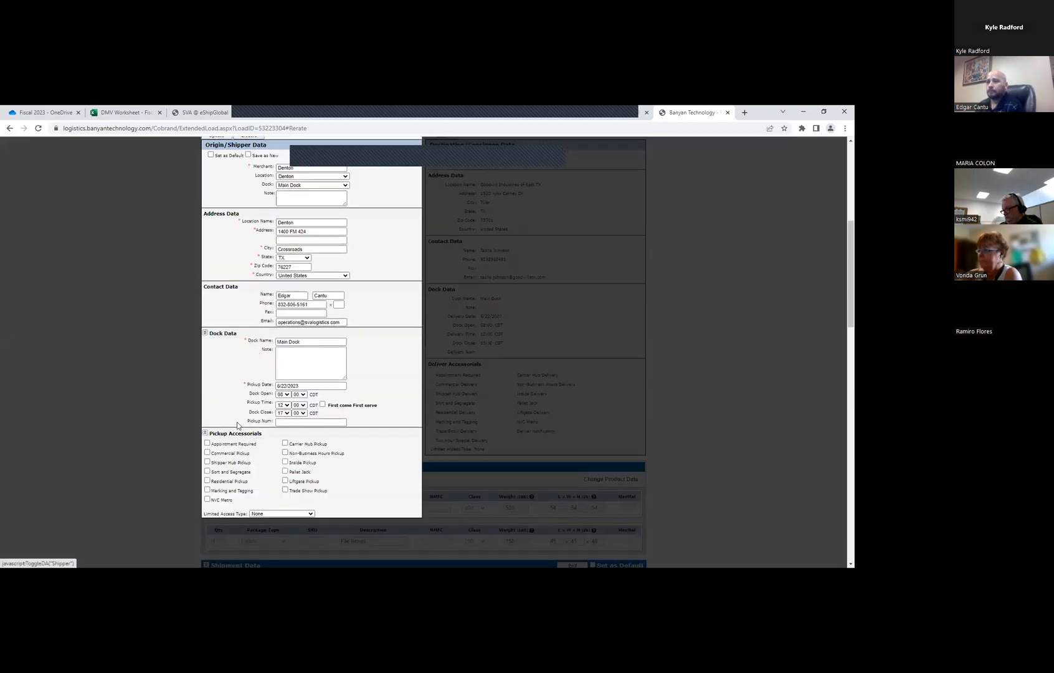
{"action": "scroll", "coordinate": [237, 434], "scroll_direction": "down", "scroll_amount": 1}
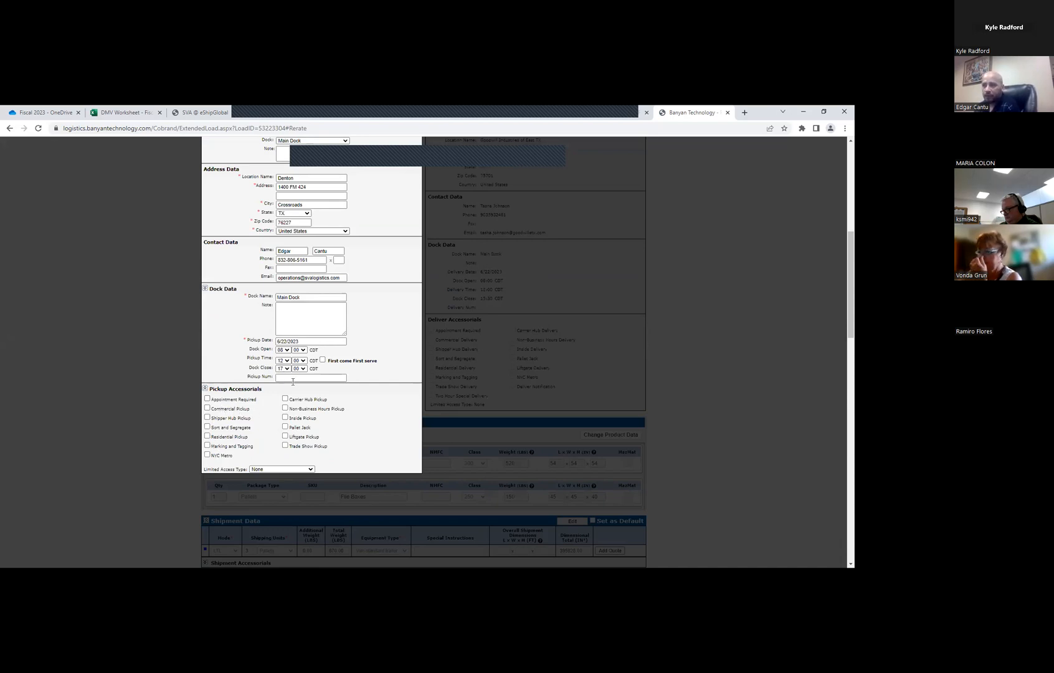
{"action": "scroll", "coordinate": [349, 284], "scroll_direction": "up", "scroll_amount": 3}
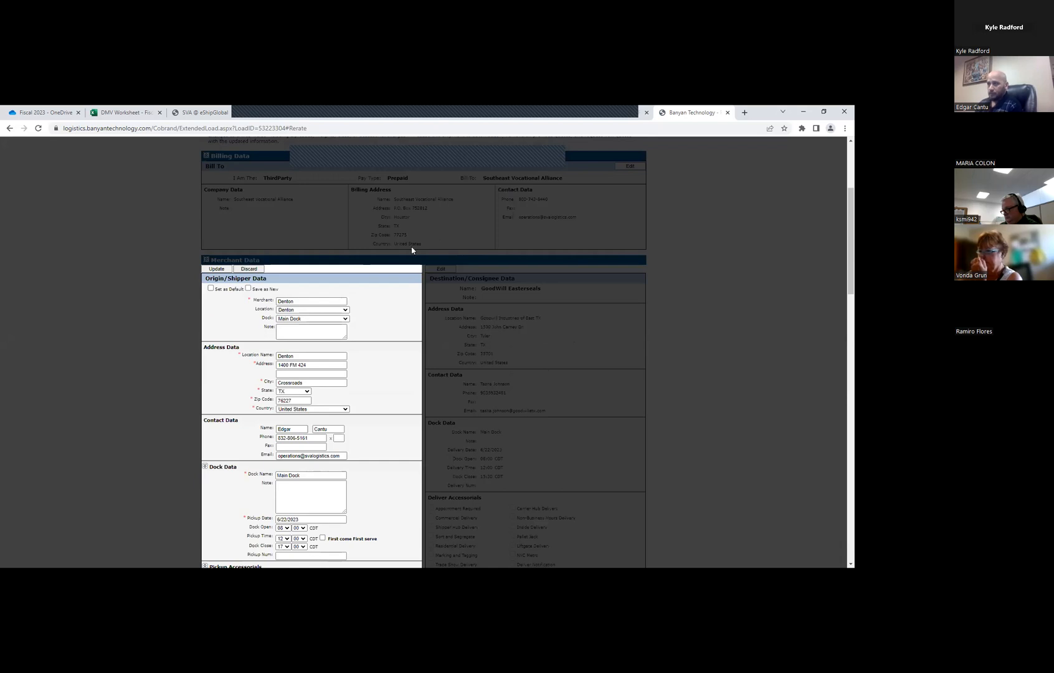
{"action": "left_click", "coordinate": [228, 269]}
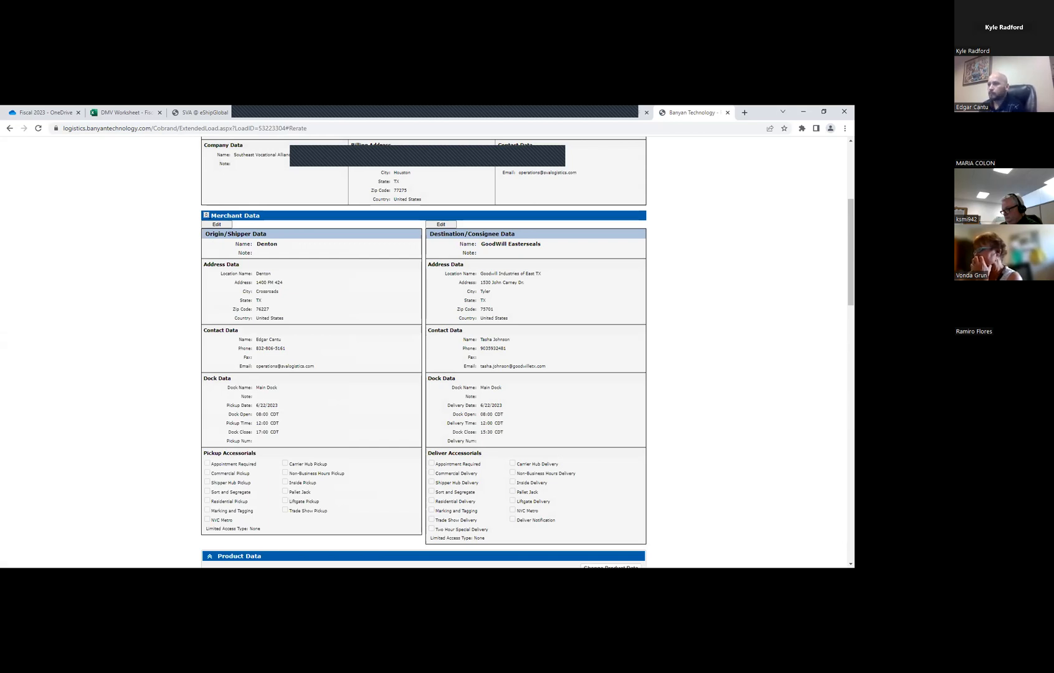
Add the Pallet Jack accessorial to the destination's delivery accessorials and update the destination data
{"action": "scroll", "coordinate": [293, 354], "scroll_direction": "down", "scroll_amount": 4}
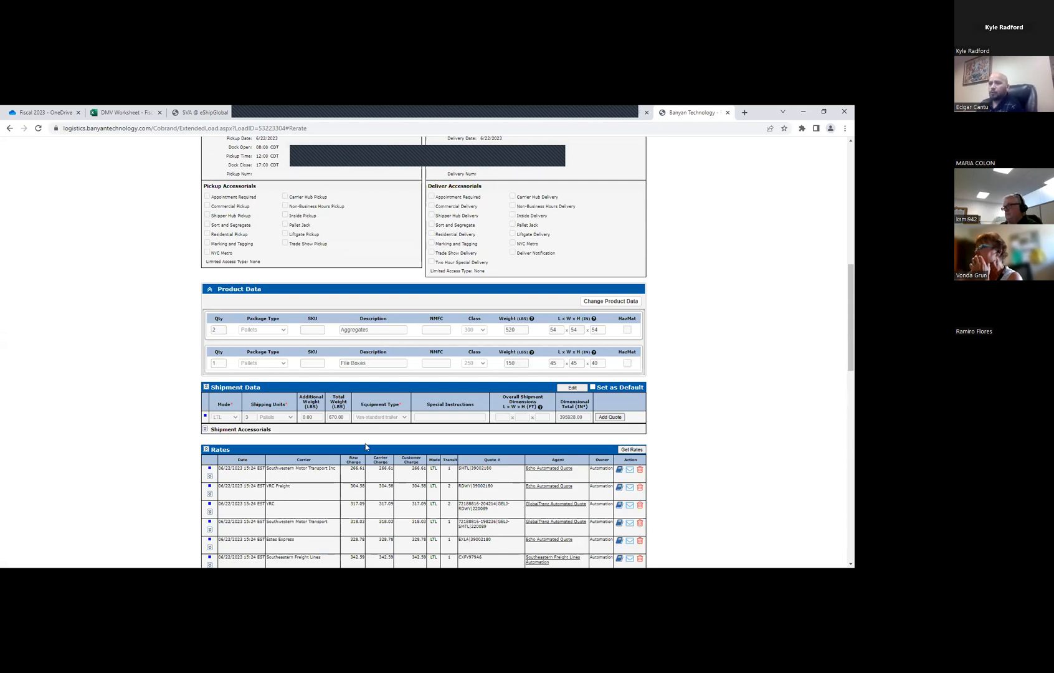
{"action": "scroll", "coordinate": [465, 353], "scroll_direction": "down", "scroll_amount": 1}
{"action": "scroll", "coordinate": [450, 256], "scroll_direction": "up", "scroll_amount": 2}
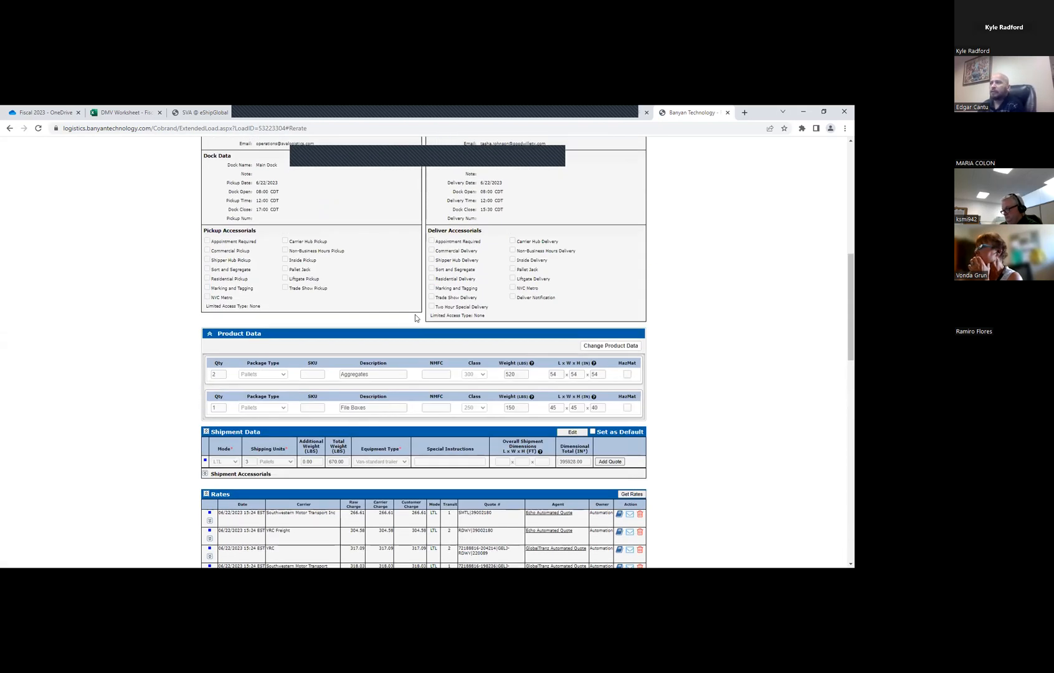
{"action": "scroll", "coordinate": [415, 318], "scroll_direction": "up", "scroll_amount": 5}
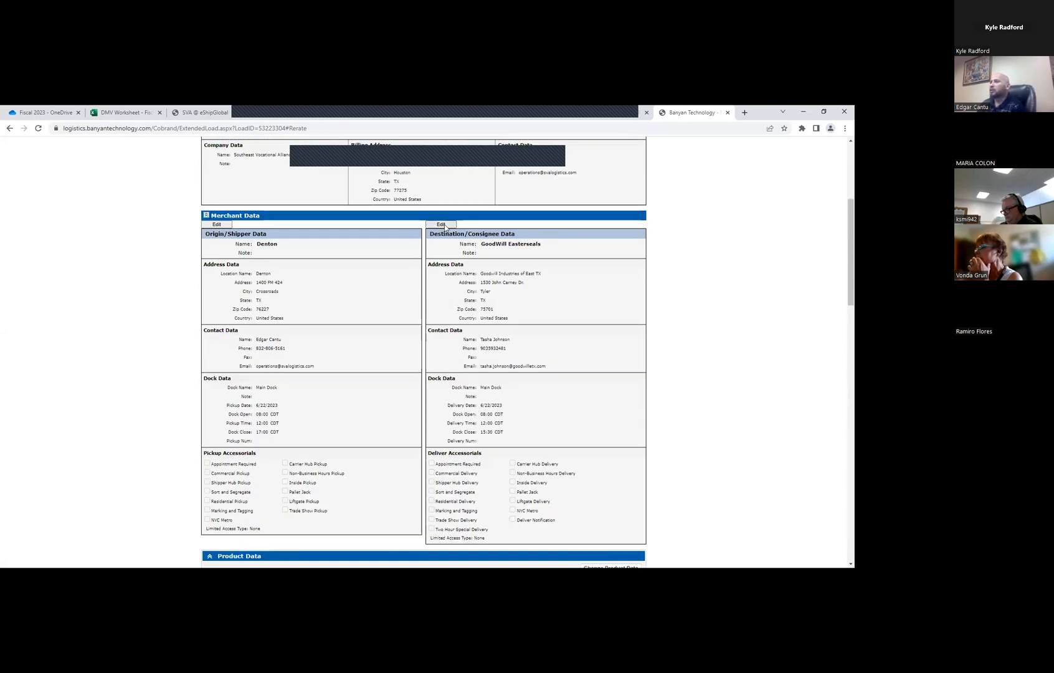
{"action": "scroll", "coordinate": [458, 306], "scroll_direction": "down", "scroll_amount": 7}
{"action": "scroll", "coordinate": [446, 271], "scroll_direction": "up", "scroll_amount": 8}
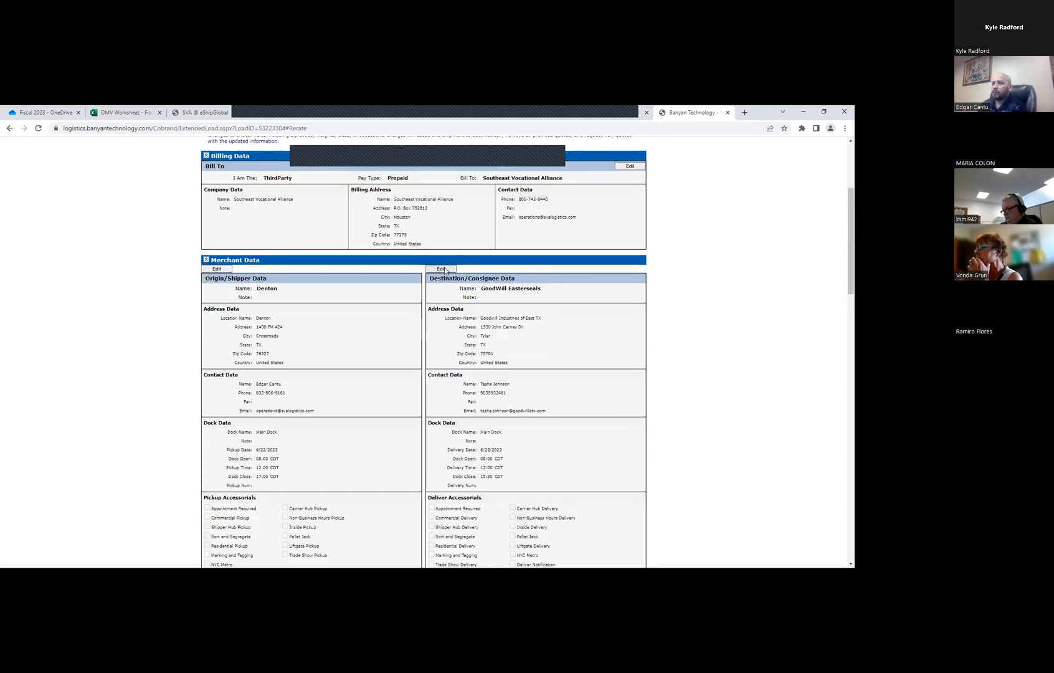
{"action": "left_click", "coordinate": [445, 270]}
{"action": "scroll", "coordinate": [446, 374], "scroll_direction": "down", "scroll_amount": 2}
{"action": "left_click", "coordinate": [430, 478]}
{"action": "scroll", "coordinate": [396, 473], "scroll_direction": "down", "scroll_amount": 2}
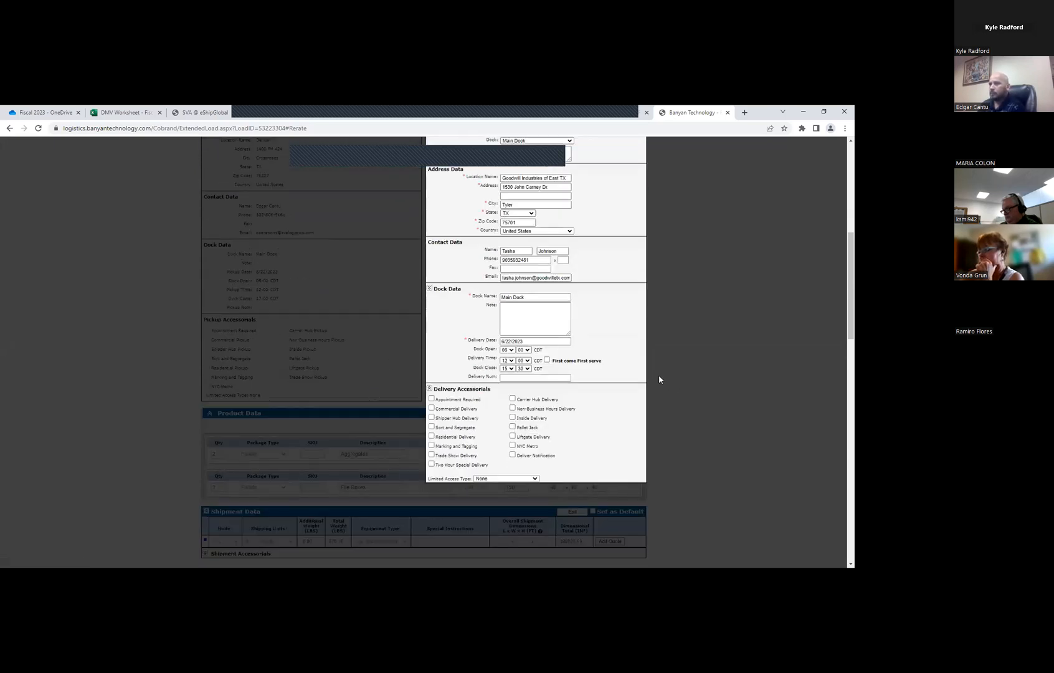
{"action": "left_click", "coordinate": [513, 427]}
{"action": "scroll", "coordinate": [442, 356], "scroll_direction": "up", "scroll_amount": 3}
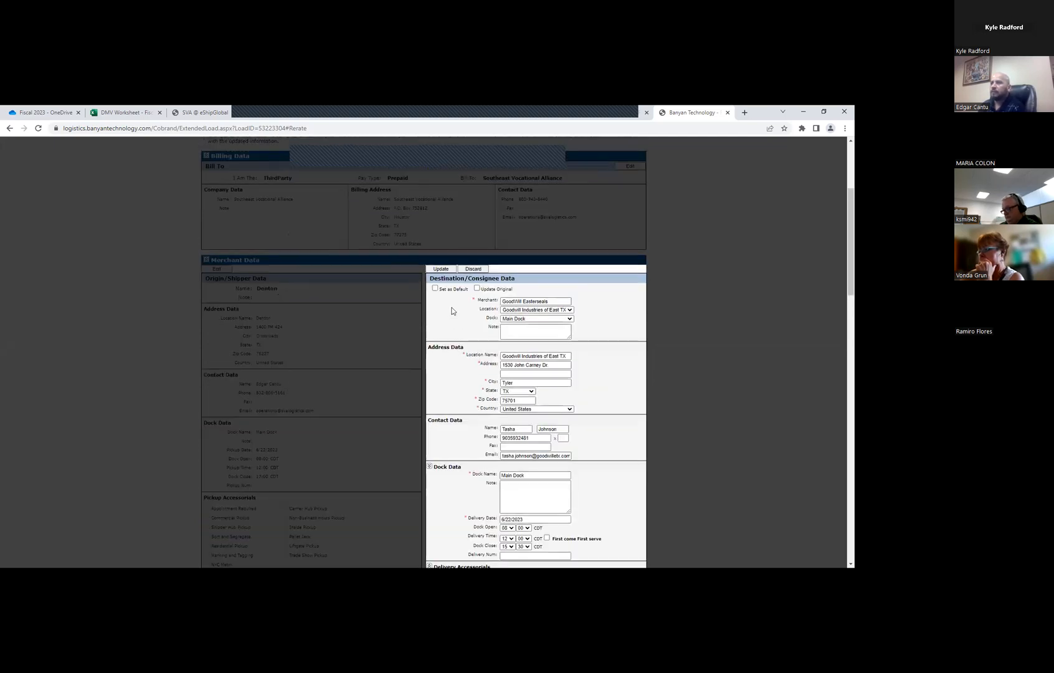
{"action": "left_click", "coordinate": [441, 270]}
Review the new rates, open the second-listed Southeastern Freight Lines quote for booking, and set the pickup date to 6/23/2023
{"action": "scroll", "coordinate": [471, 389], "scroll_direction": "down", "scroll_amount": 4}
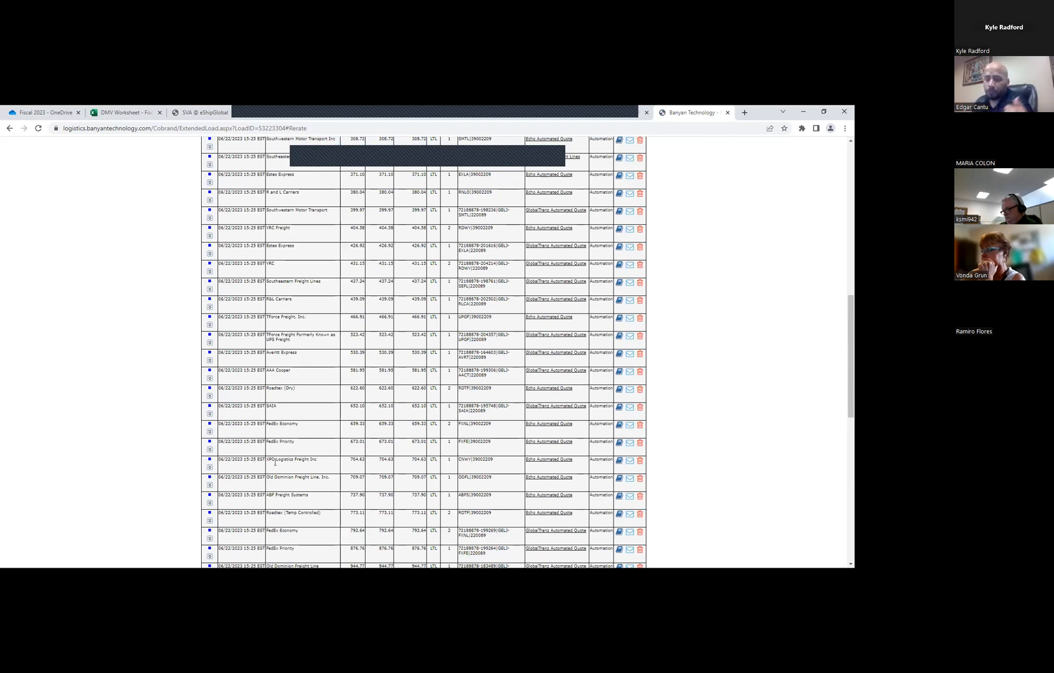
{"action": "scroll", "coordinate": [260, 478], "scroll_direction": "up", "scroll_amount": 2}
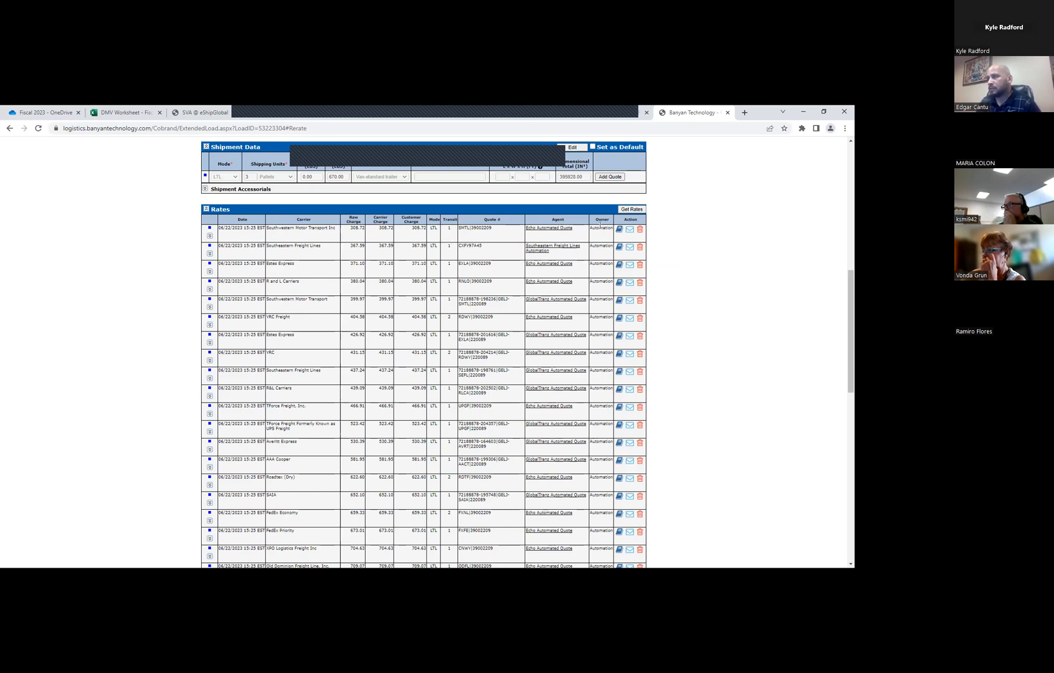
{"action": "left_click", "coordinate": [620, 248]}
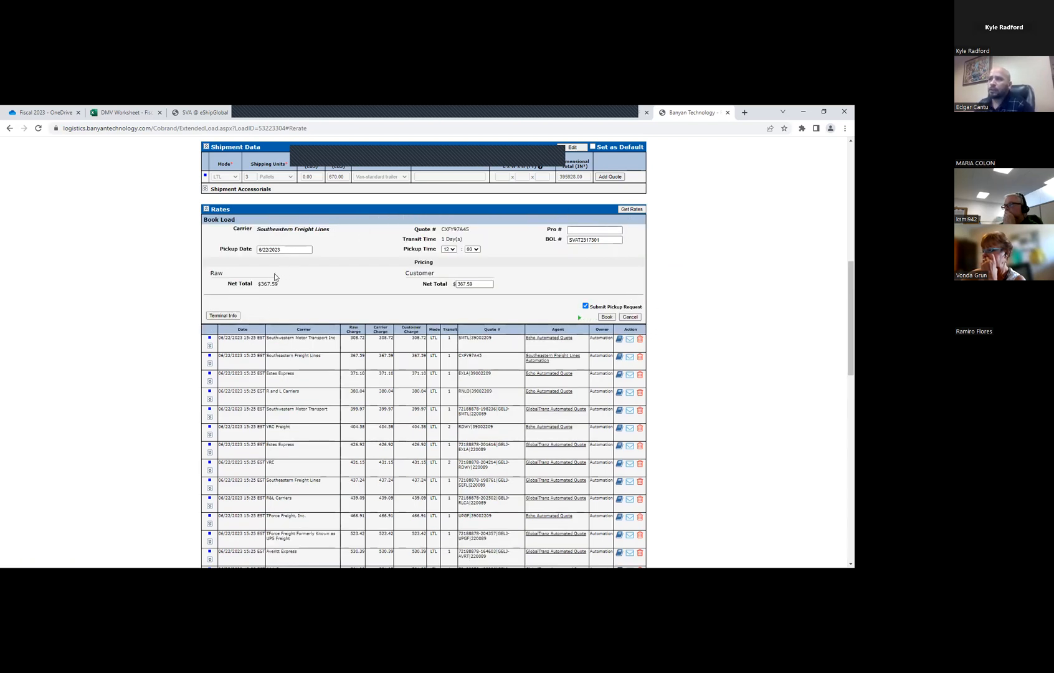
{"action": "left_click", "coordinate": [273, 250]}
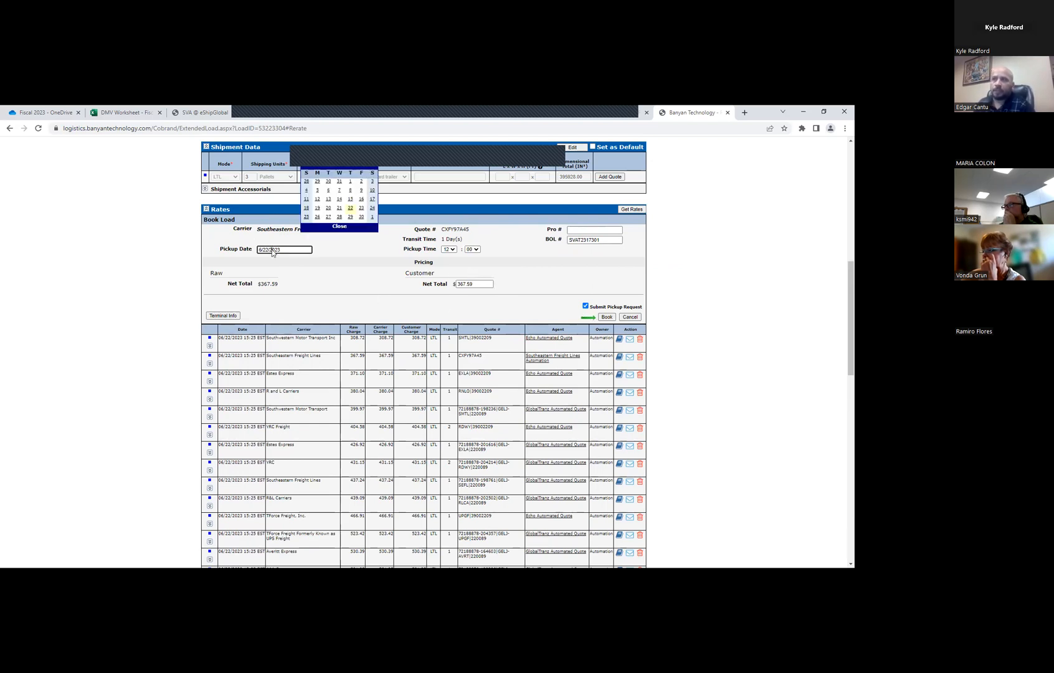
{"action": "left_click", "coordinate": [361, 209]}
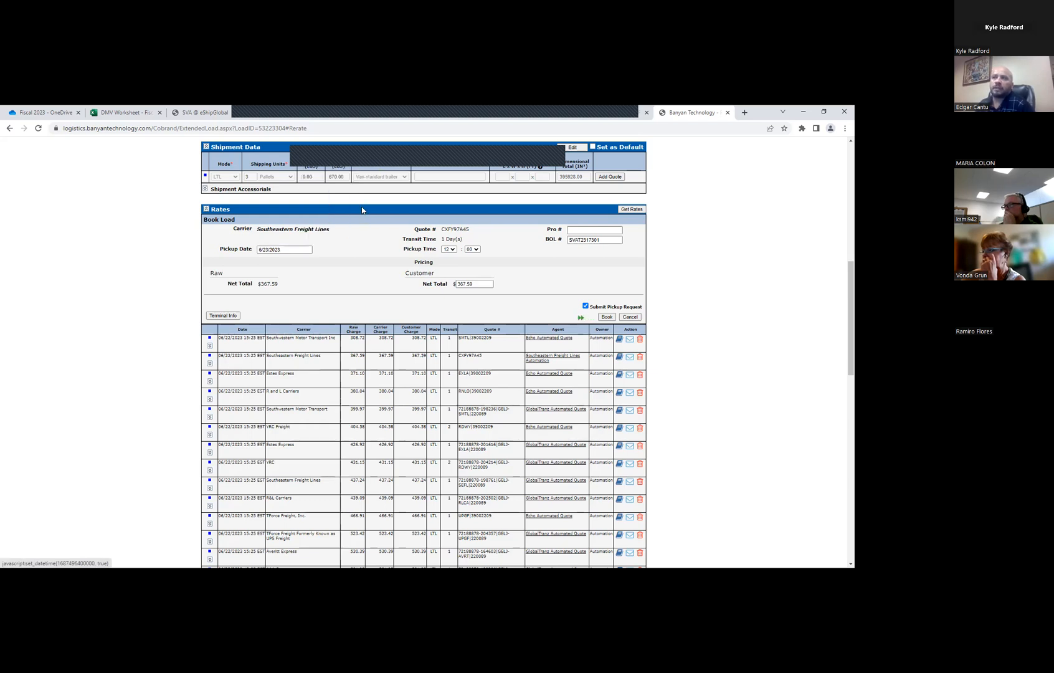
Set the pickup time to 07:00 and book the load with Southeastern Freight Lines
{"action": "left_click", "coordinate": [450, 249]}
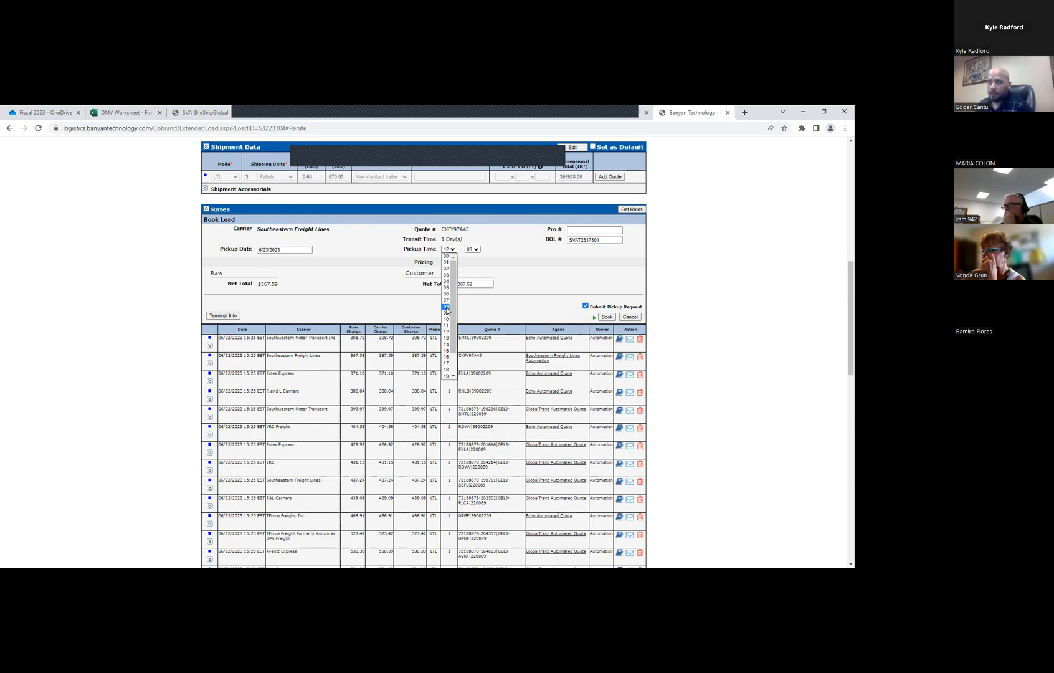
{"action": "left_click", "coordinate": [446, 301]}
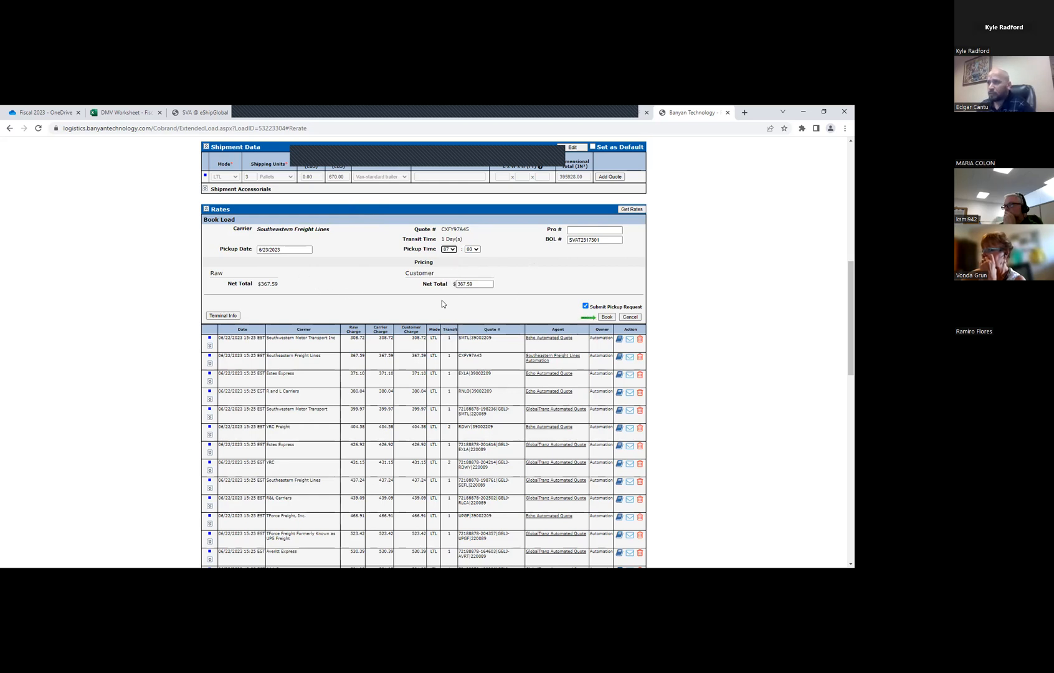
{"action": "scroll", "coordinate": [604, 452], "scroll_direction": "up", "scroll_amount": 2}
{"action": "left_click", "coordinate": [604, 453]}
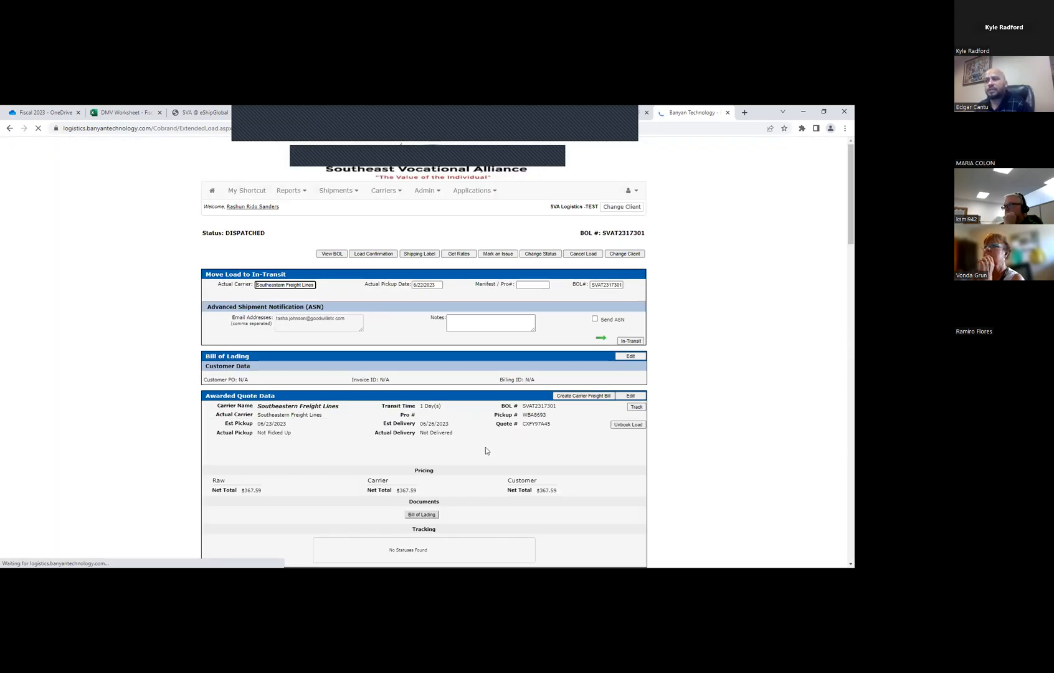
Highlight the BOL, quote and pickup numbers in turn in the awarded quote data
{"action": "scroll", "coordinate": [551, 453], "scroll_direction": "down", "scroll_amount": 3}
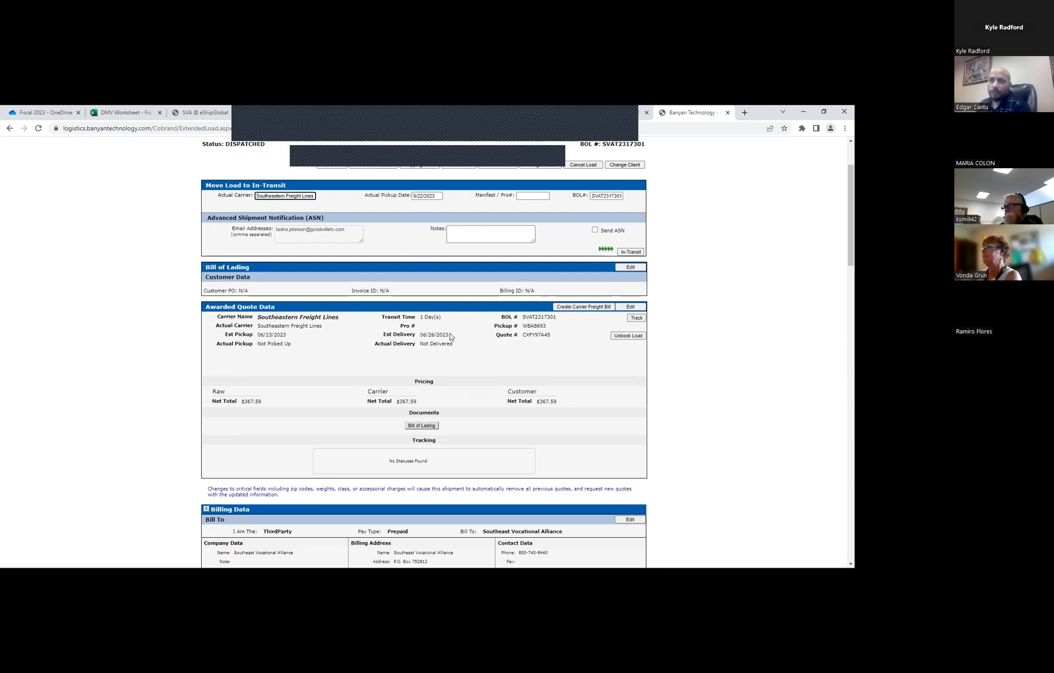
{"action": "double_click", "coordinate": [537, 317]}
{"action": "double_click", "coordinate": [537, 334]}
{"action": "left_click", "coordinate": [533, 326]}
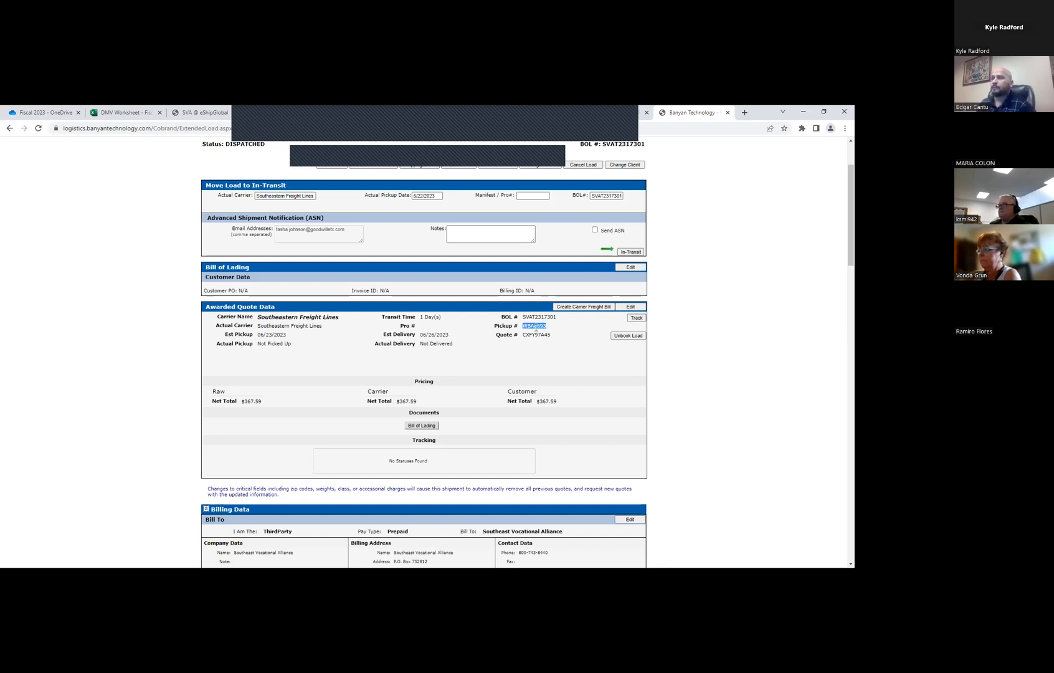
Copy the pickup number from the awarded quote data and clear the selection
{"action": "right_click", "coordinate": [545, 329]}
{"action": "left_click", "coordinate": [552, 337]}
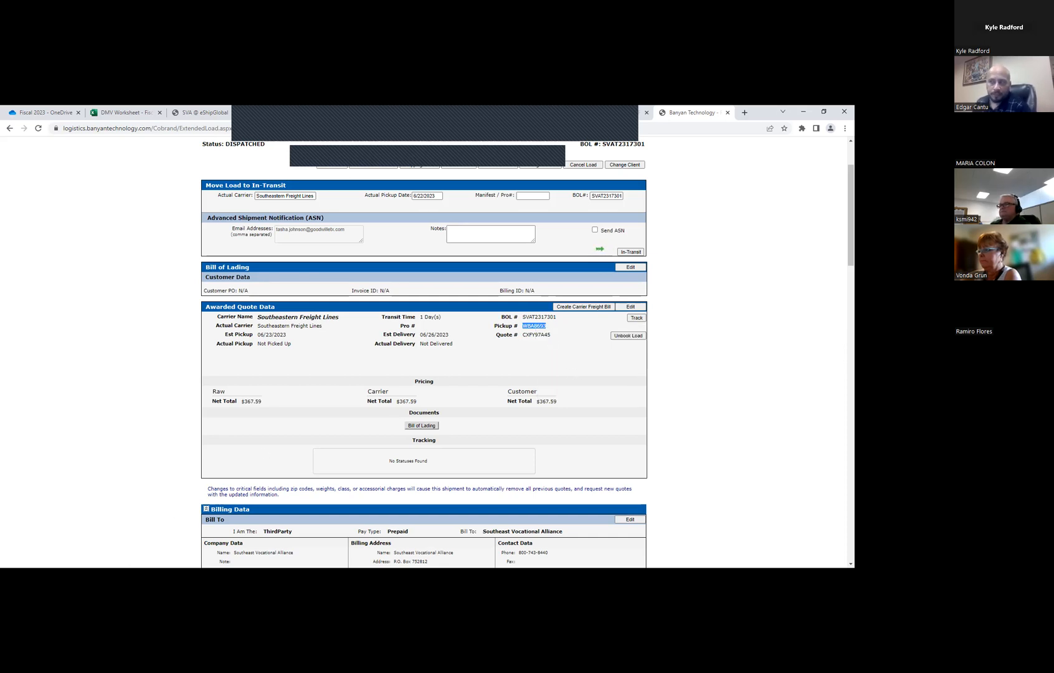
{"action": "left_click", "coordinate": [66, 548]}
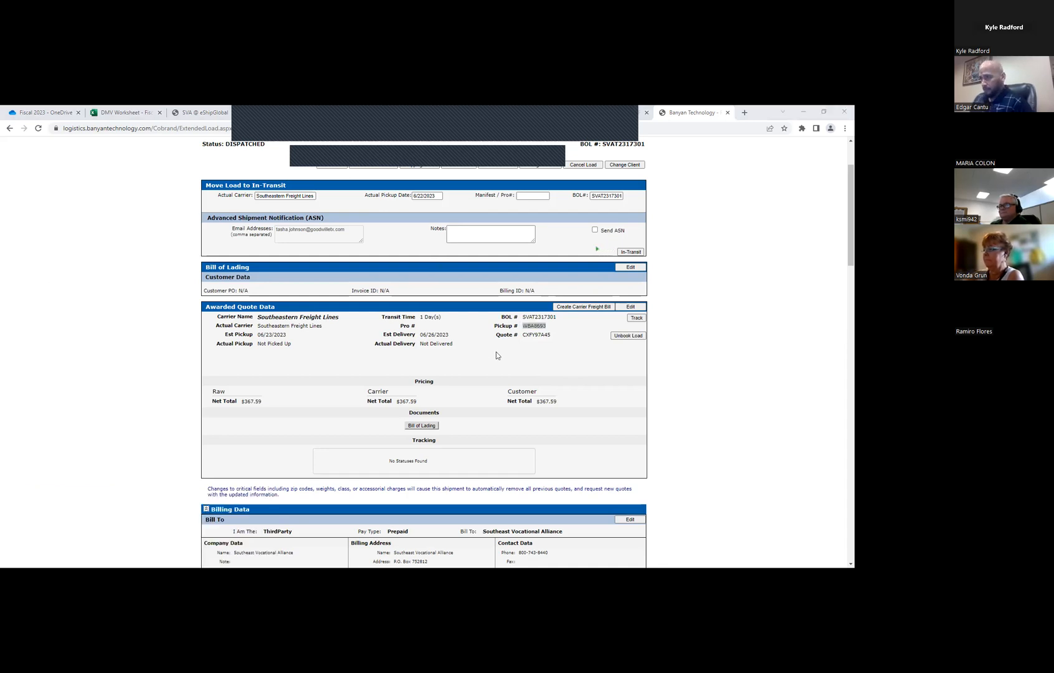
{"action": "left_click", "coordinate": [511, 375]}
{"action": "scroll", "coordinate": [512, 376], "scroll_direction": "up", "scroll_amount": 3}
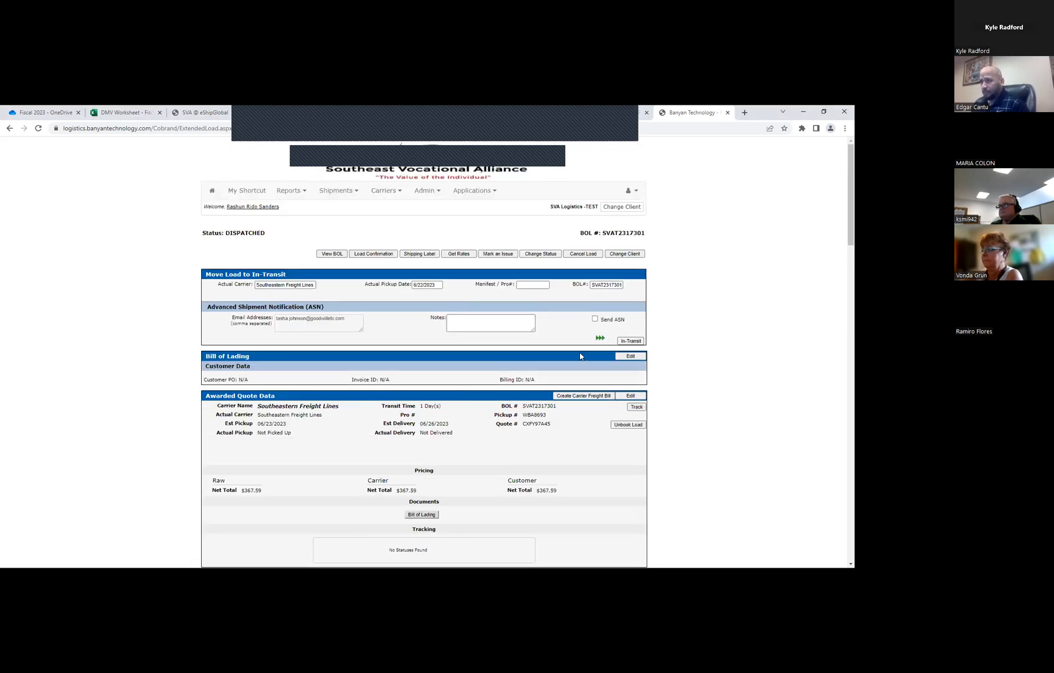
{"action": "left_click", "coordinate": [630, 395]}
{"action": "left_click", "coordinate": [426, 415]}
{"action": "left_click", "coordinate": [602, 396]}
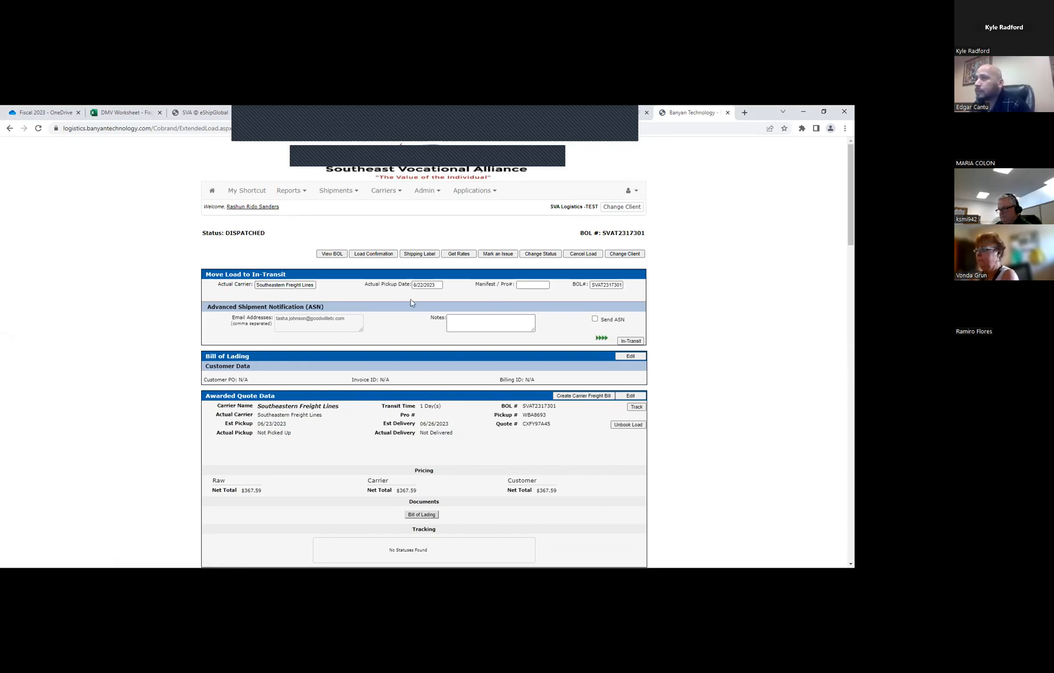
Set the actual pickup date in the Move Load to In-Transit section to 6/23/2023
{"action": "left_click", "coordinate": [427, 285]}
{"action": "scroll", "coordinate": [346, 427], "scroll_direction": "down", "scroll_amount": 1}
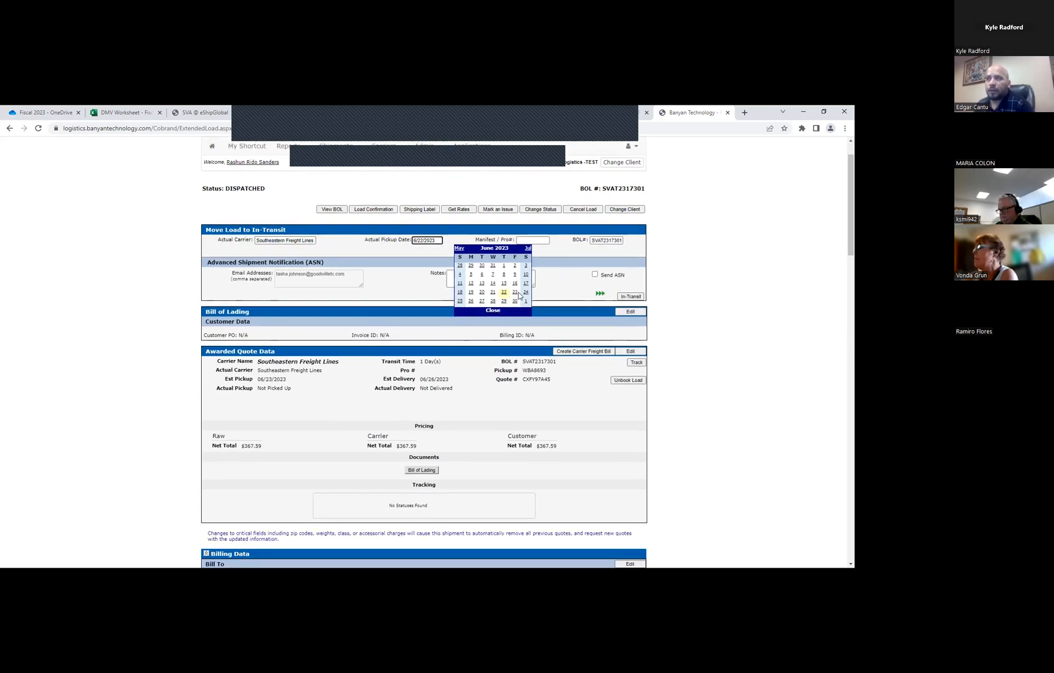
{"action": "left_click", "coordinate": [422, 241]}
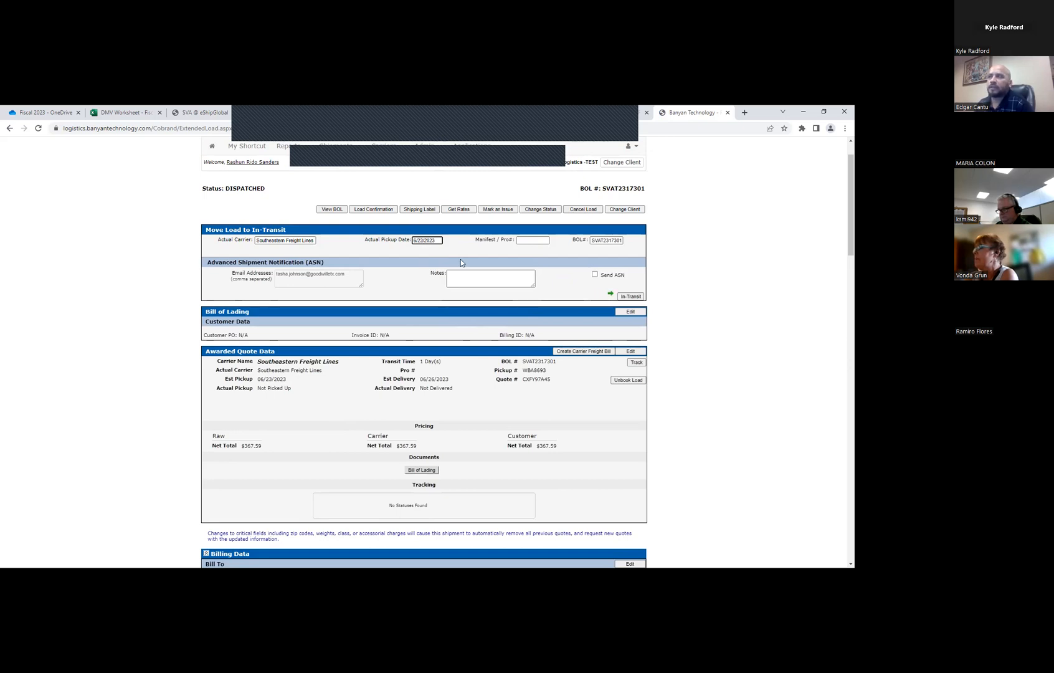
{"action": "left_click", "coordinate": [304, 370]}
{"action": "left_click", "coordinate": [418, 240]}
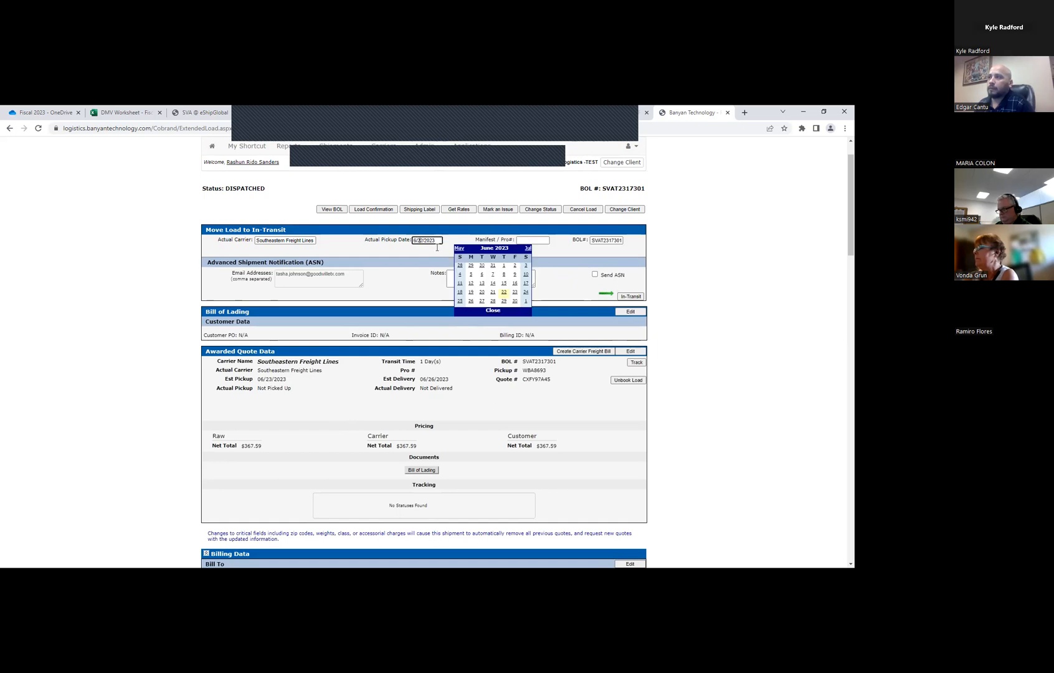
{"action": "left_click", "coordinate": [515, 292]}
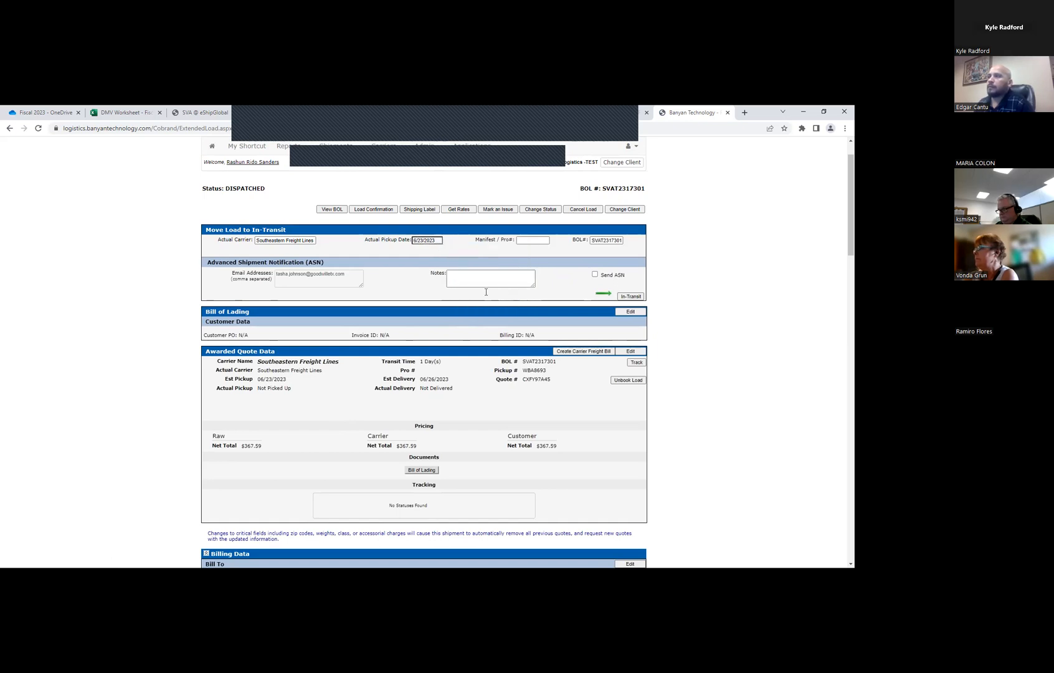
Check the estimated pickup date in the awarded quote data and set the actual pickup date back to 6/22/2023
{"action": "left_click", "coordinate": [429, 241]}
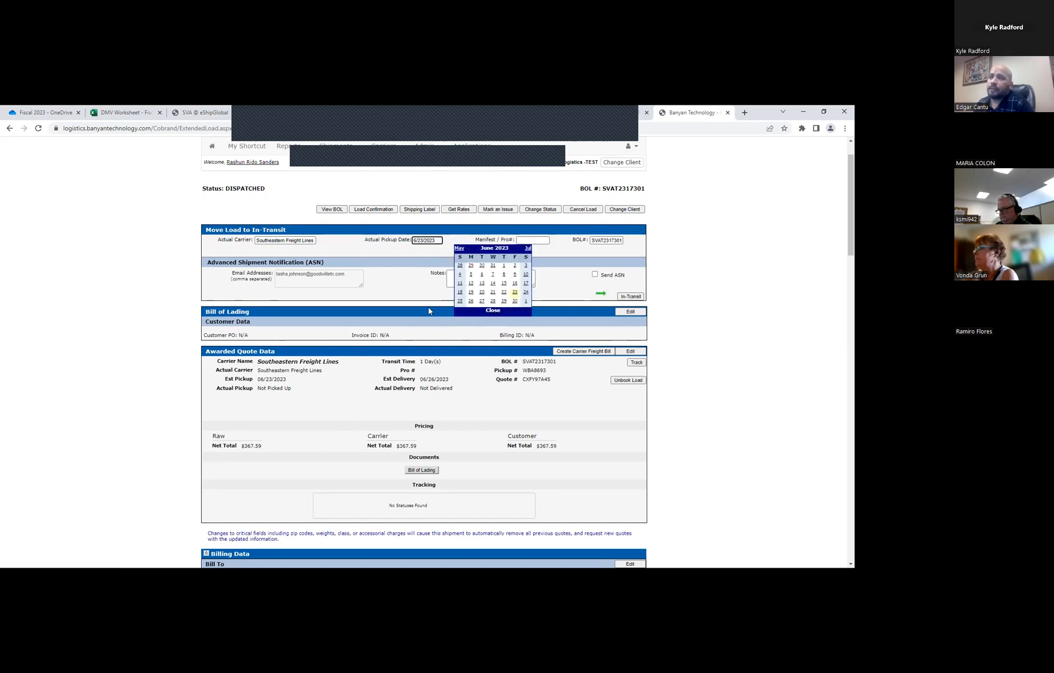
{"action": "left_click", "coordinate": [314, 334]}
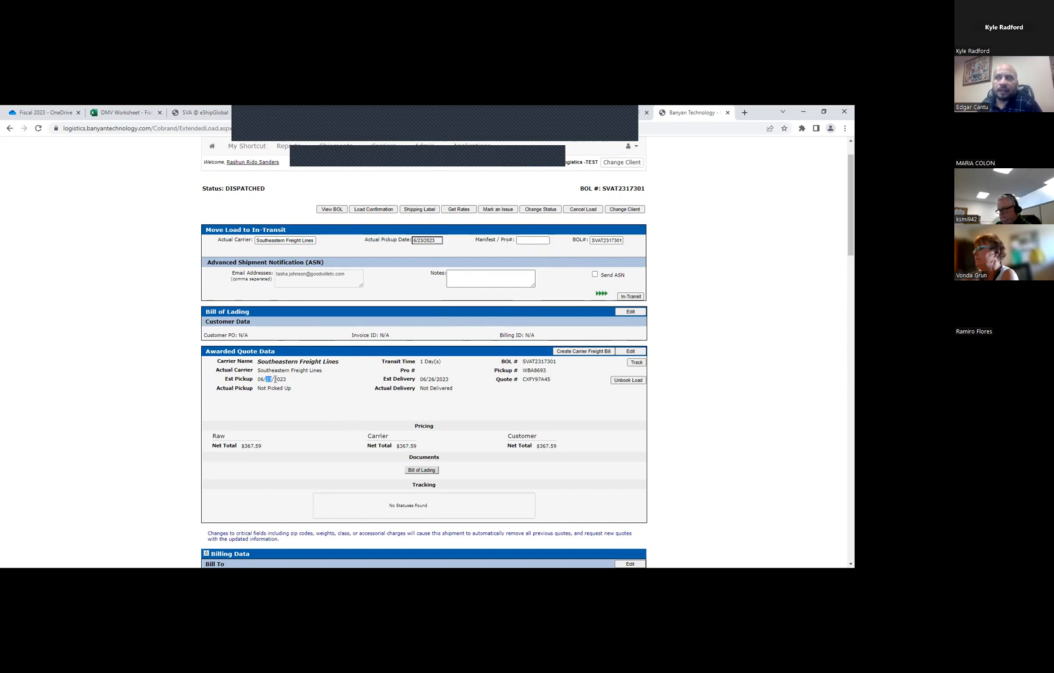
{"action": "left_click", "coordinate": [392, 297]}
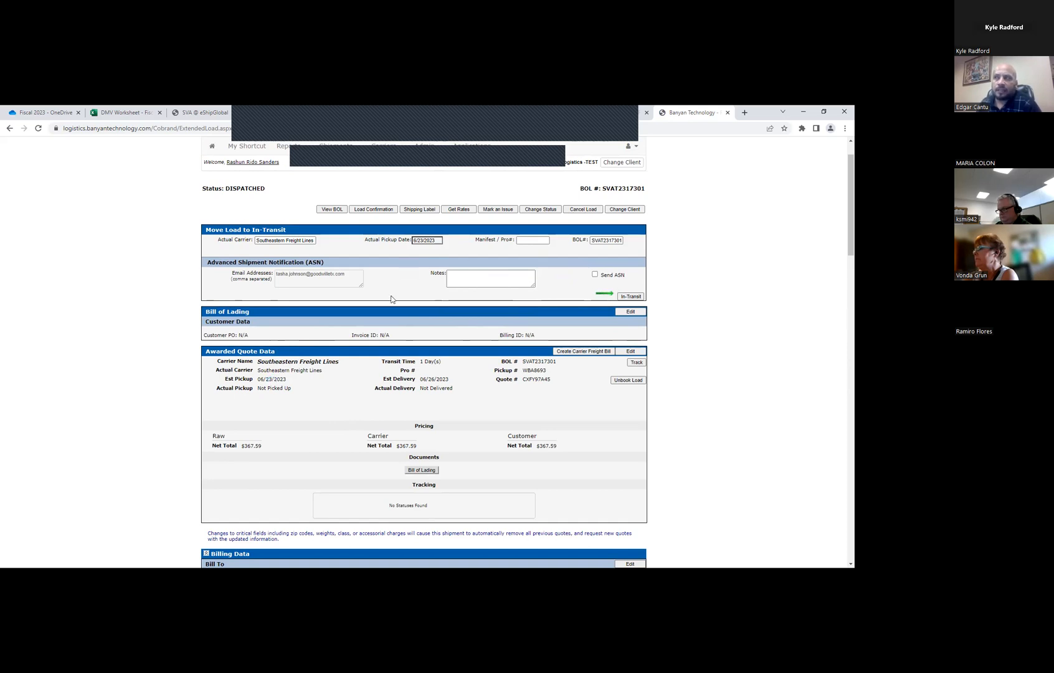
{"action": "left_click", "coordinate": [437, 236]}
{"action": "left_click", "coordinate": [504, 298]}
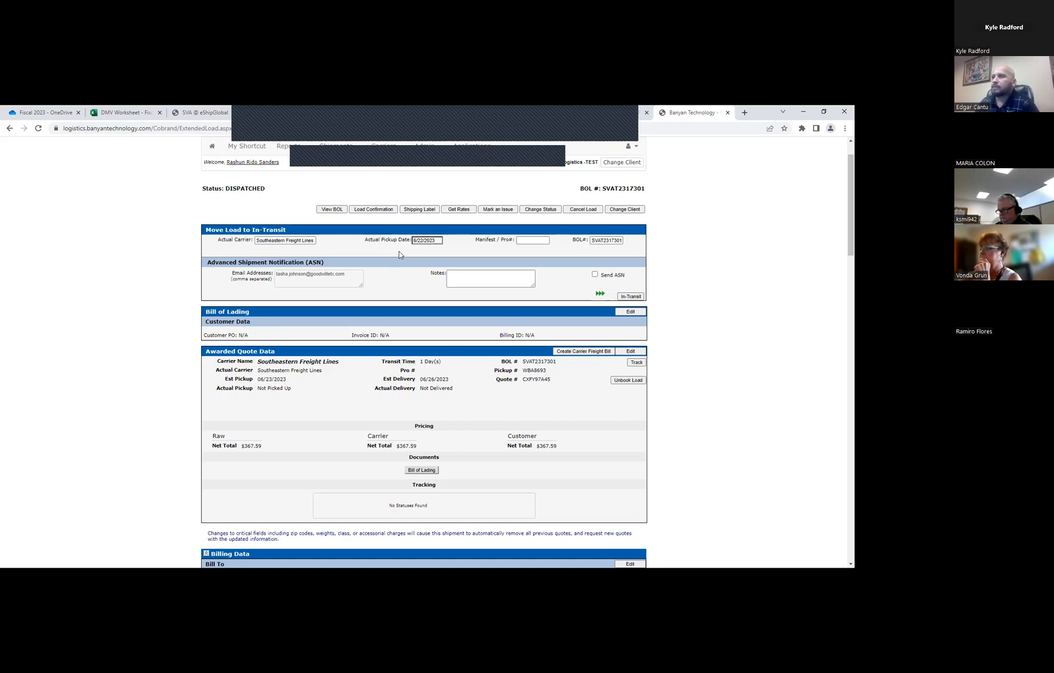
{"action": "left_click", "coordinate": [427, 240]}
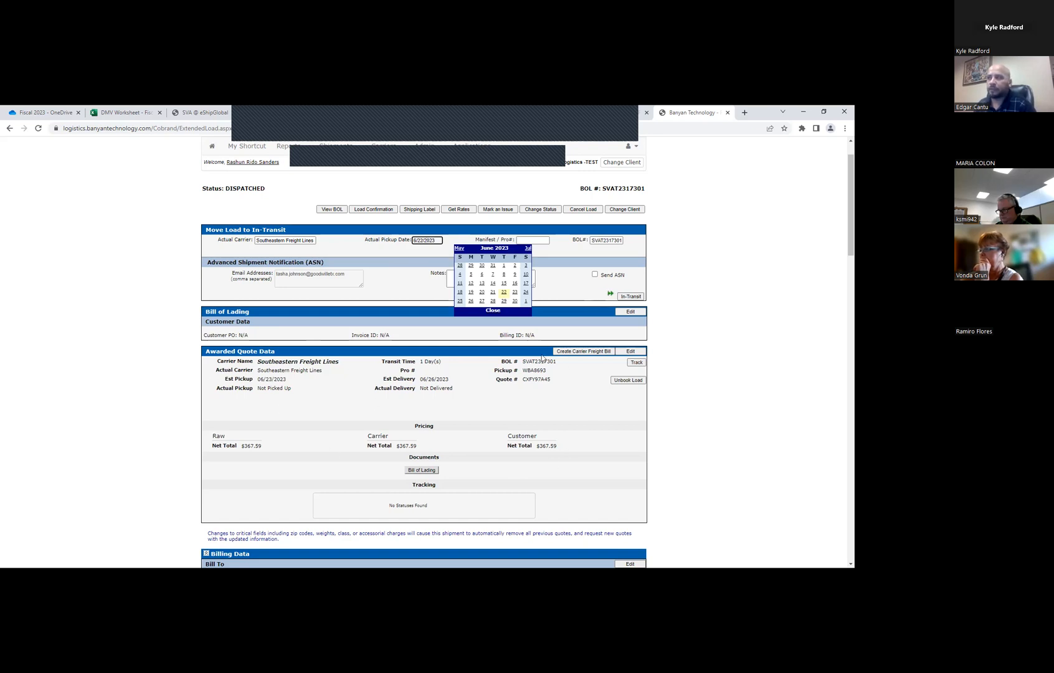
{"action": "left_click", "coordinate": [490, 310]}
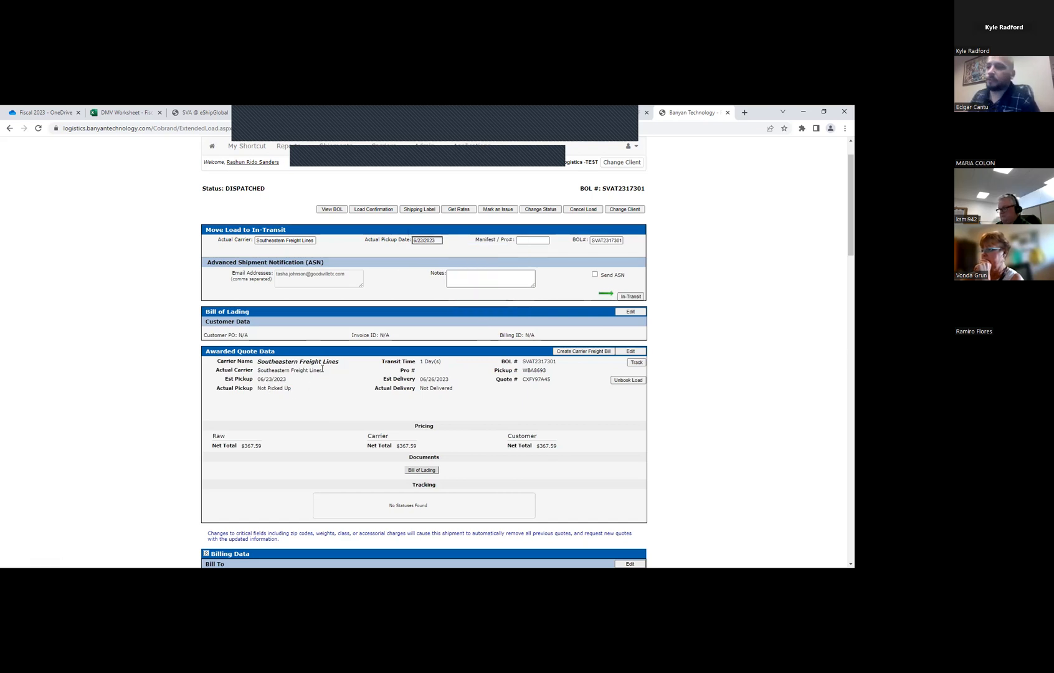
View the shipment's bill of lading, download it as a PDF and open the downloaded file
{"action": "scroll", "coordinate": [328, 388], "scroll_direction": "up", "scroll_amount": 1}
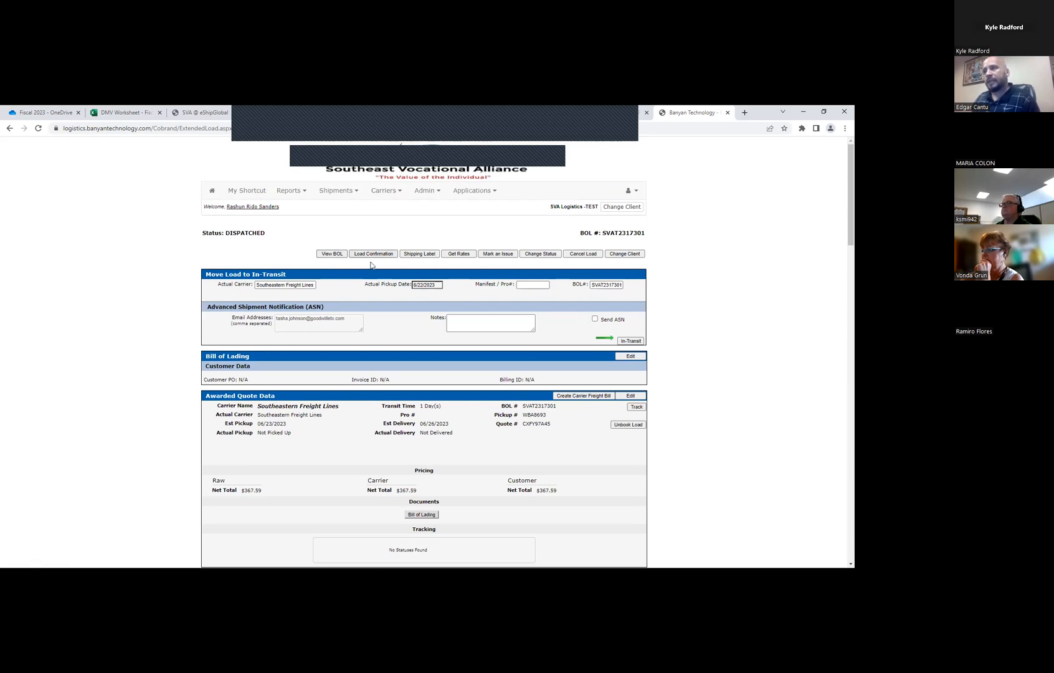
{"action": "left_click", "coordinate": [331, 254]}
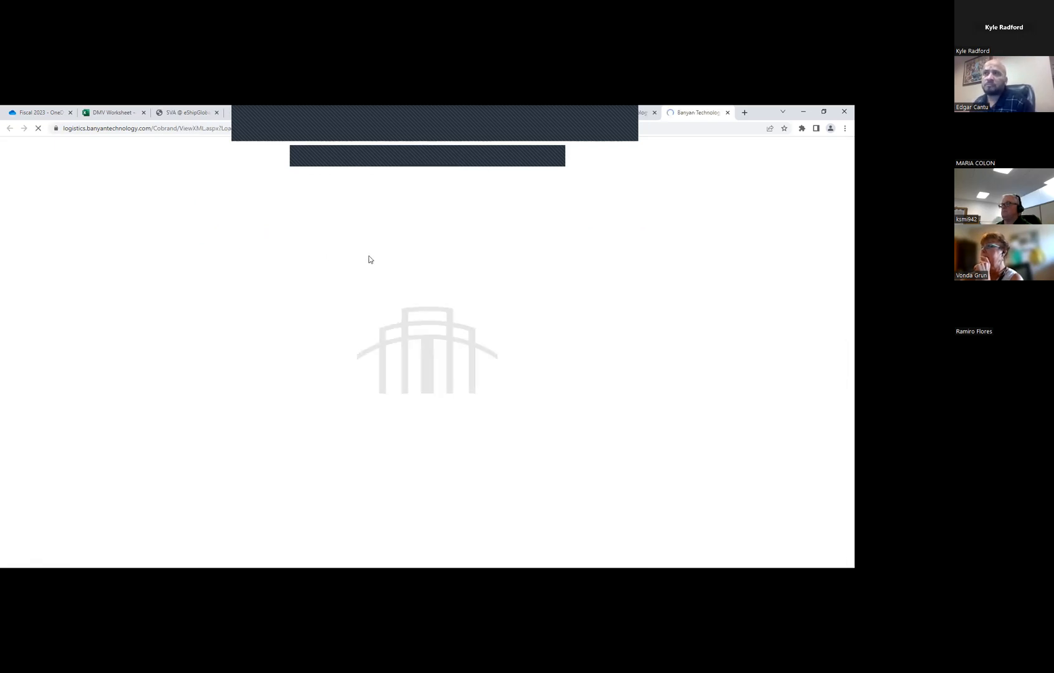
{"action": "left_click", "coordinate": [122, 229]}
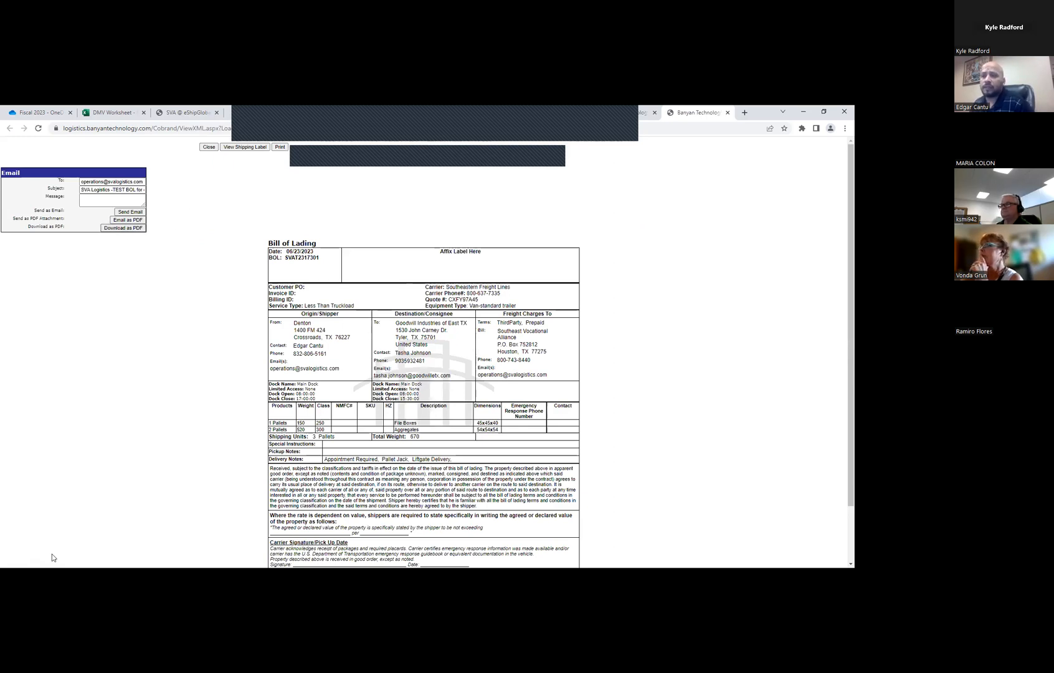
{"action": "left_click", "coordinate": [75, 554]}
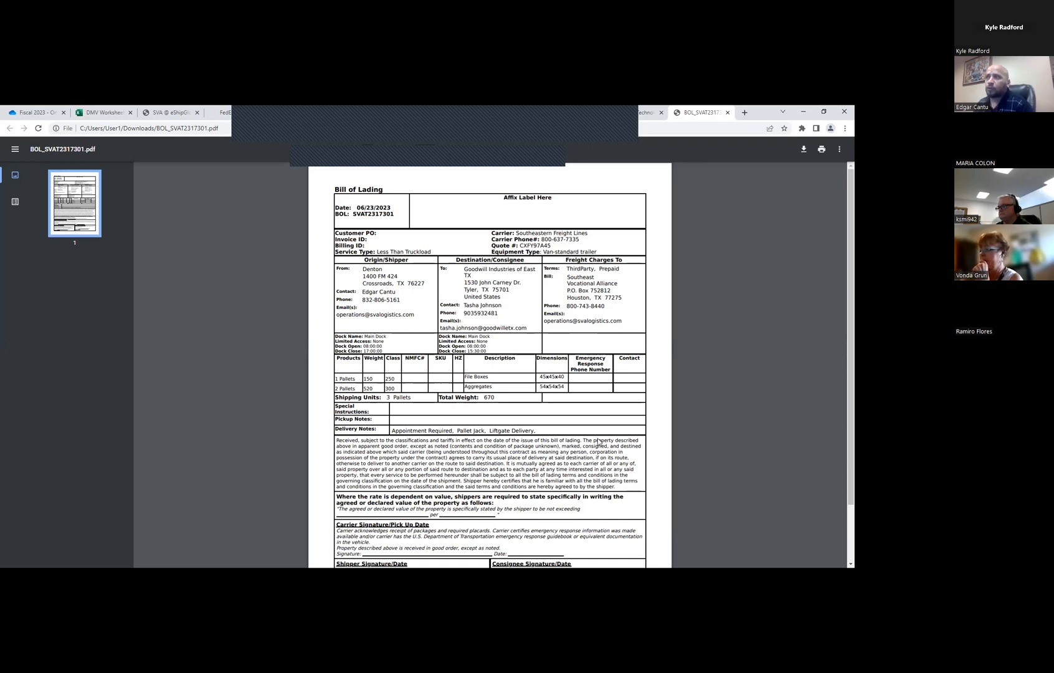
Review the bill of lading PDF and highlight the accessorials listed in its delivery notes
{"action": "scroll", "coordinate": [412, 350], "scroll_direction": "down", "scroll_amount": 2}
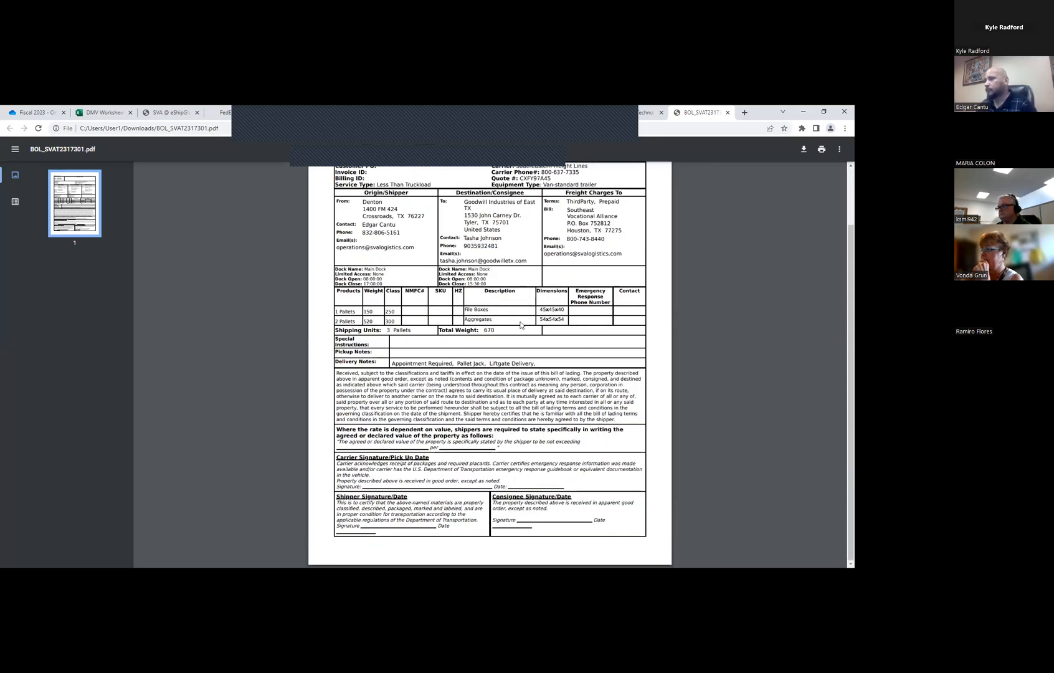
{"action": "left_click_drag", "start_coordinate": [522, 363], "coordinate": [538, 363]}
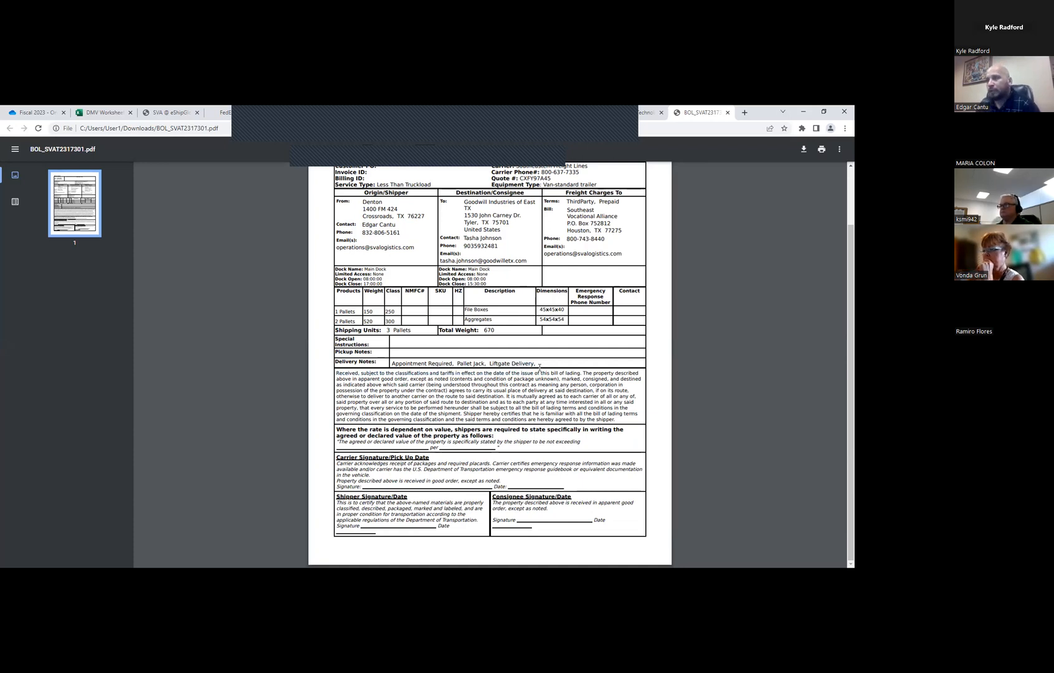
{"action": "left_click_drag", "start_coordinate": [540, 365], "coordinate": [385, 361]}
{"action": "scroll", "coordinate": [386, 361], "scroll_direction": "up", "scroll_amount": 2}
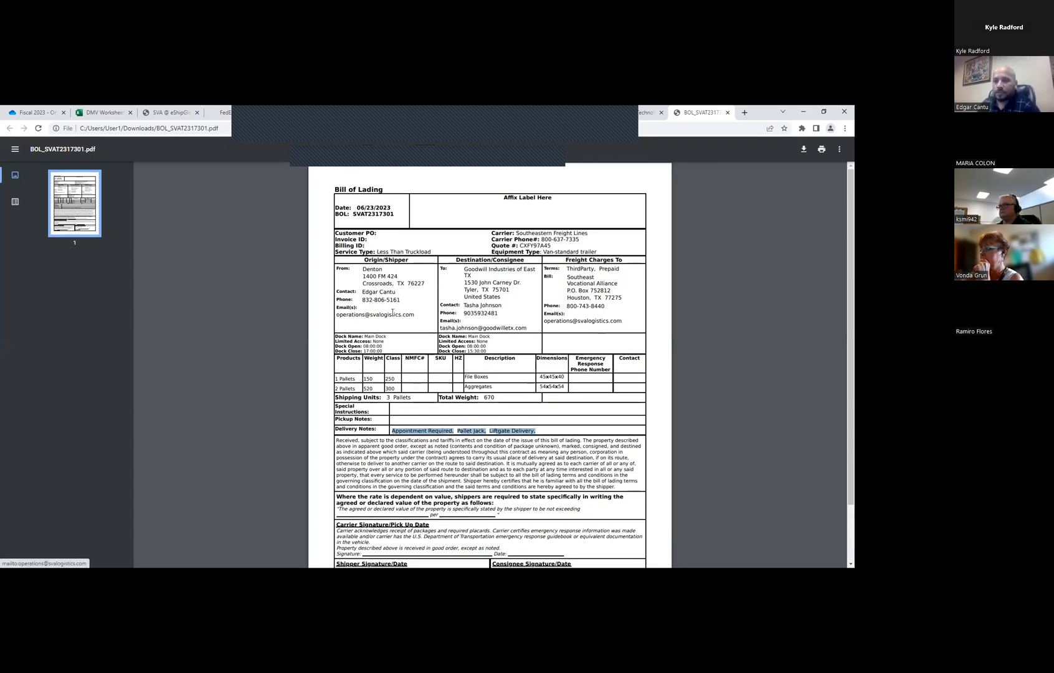
{"action": "left_click", "coordinate": [738, 226]}
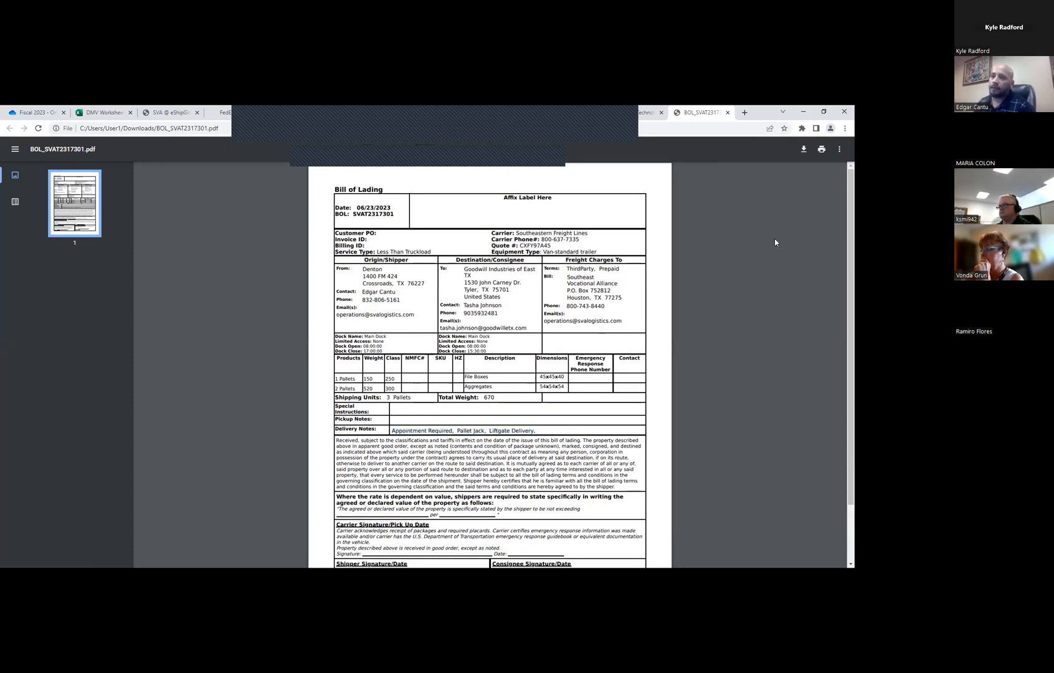
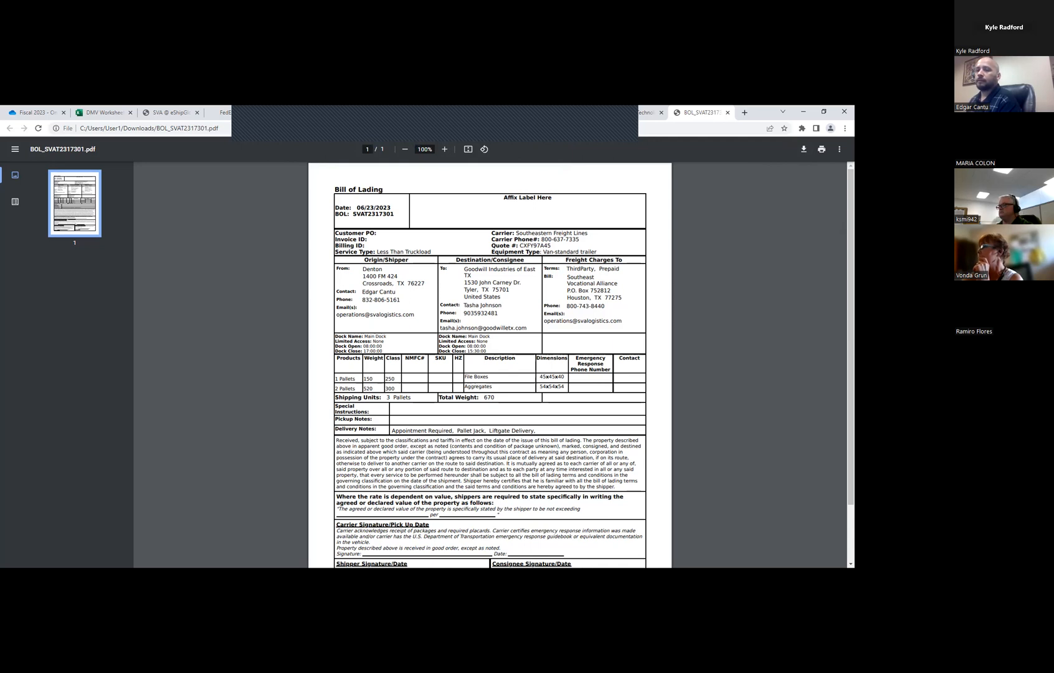
Switch from the bill of lading PDF back to the dispatched shipment's page and maximize the browser window
{"action": "left_click", "coordinate": [169, 112]}
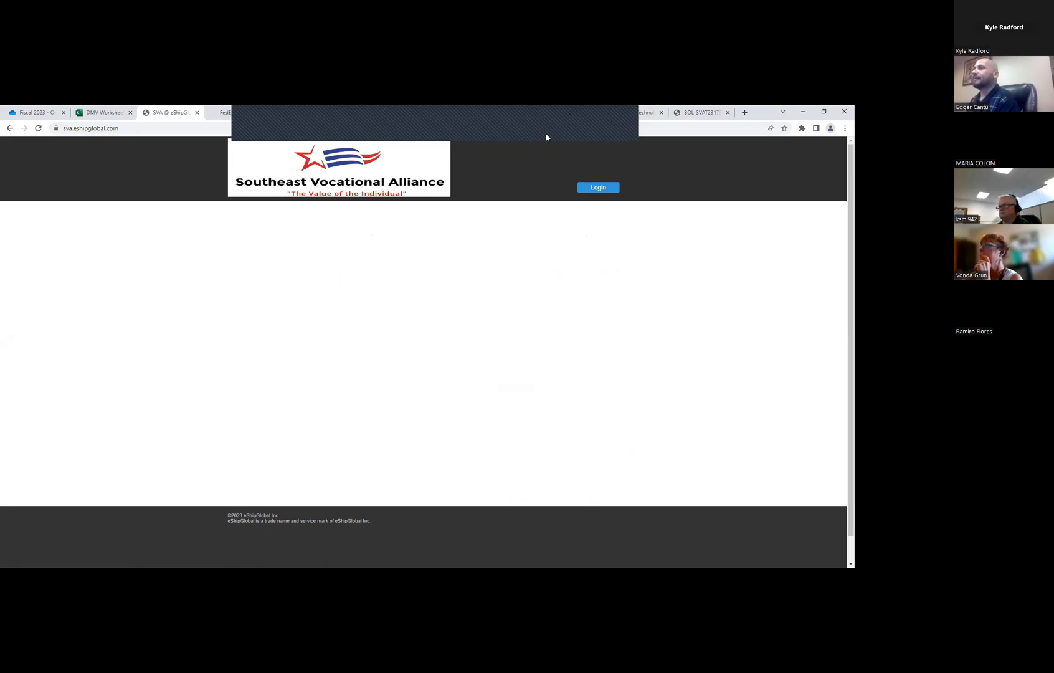
{"action": "left_click", "coordinate": [824, 111]}
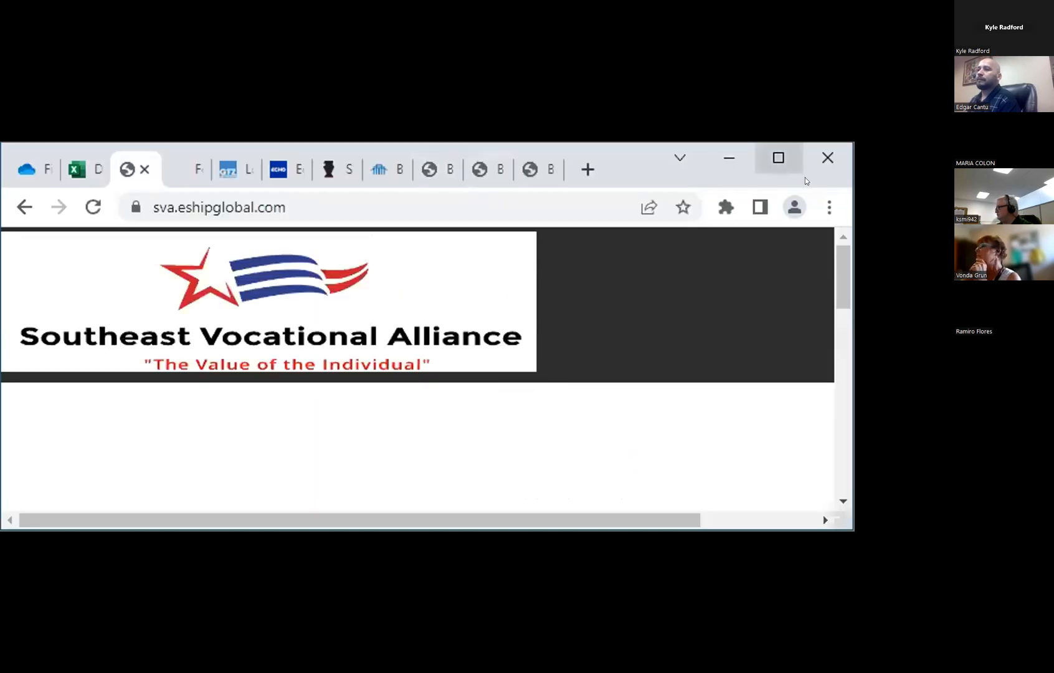
{"action": "left_click", "coordinate": [536, 243]}
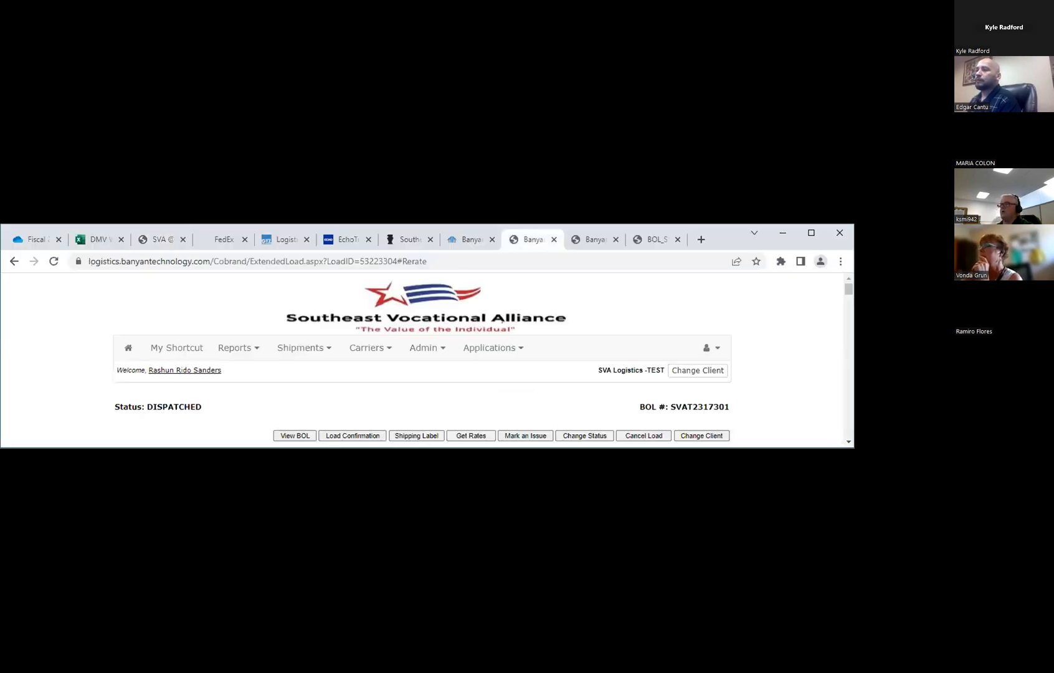
{"action": "left_click", "coordinate": [812, 233]}
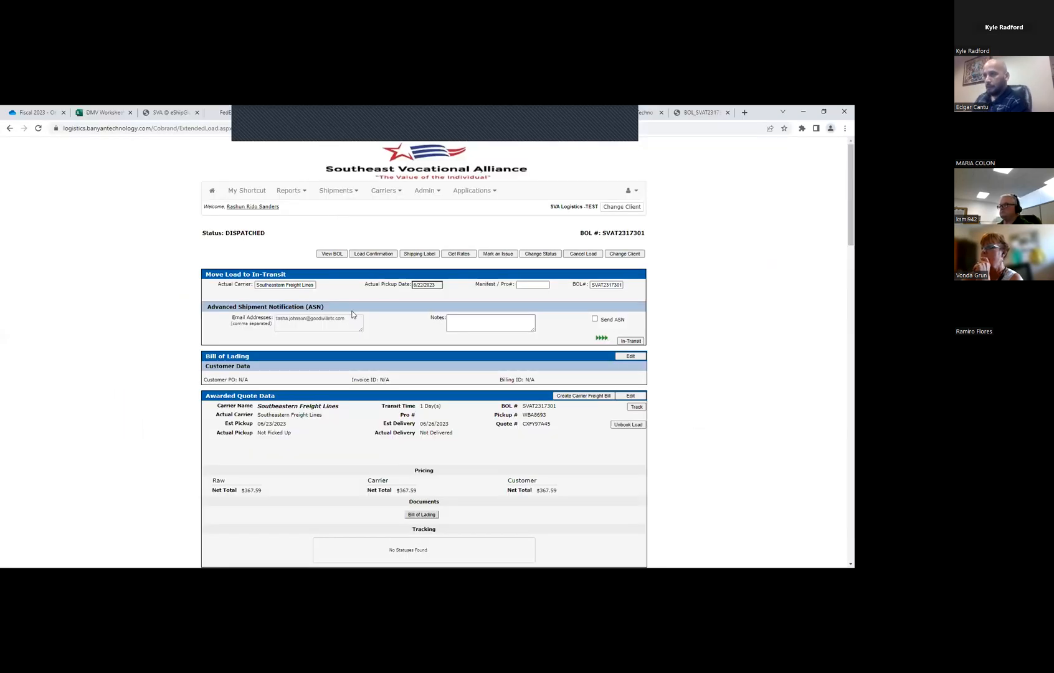
Open the shipping label from the shipment's bill of lading view, download it as a PDF and close the view
{"action": "left_click", "coordinate": [331, 253]}
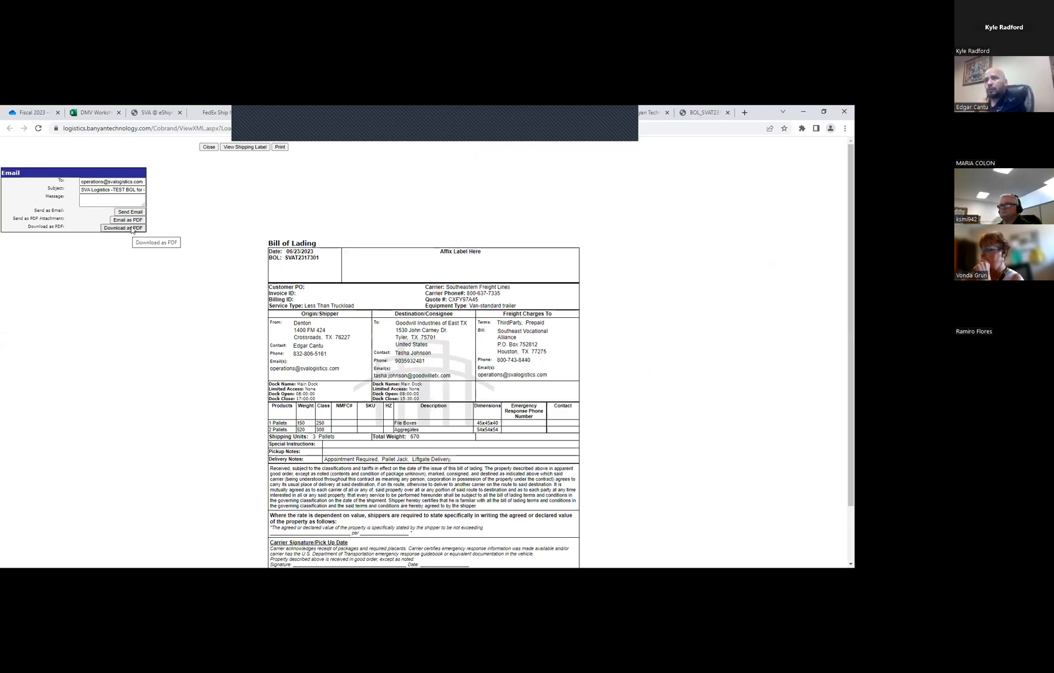
{"action": "left_click", "coordinate": [232, 147]}
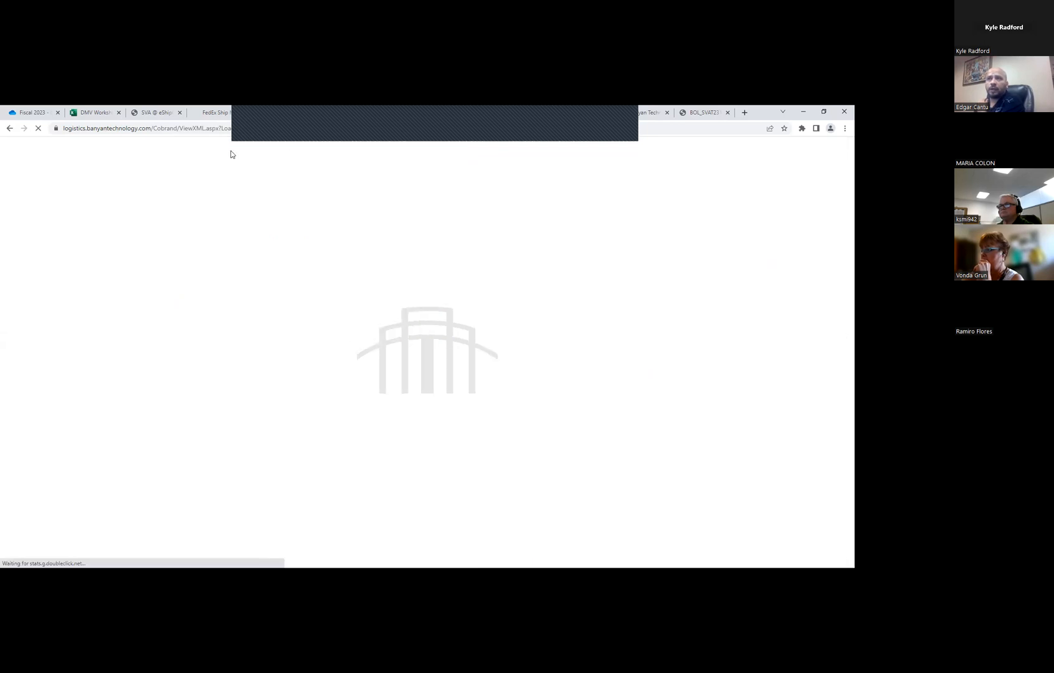
{"action": "left_click", "coordinate": [256, 148]}
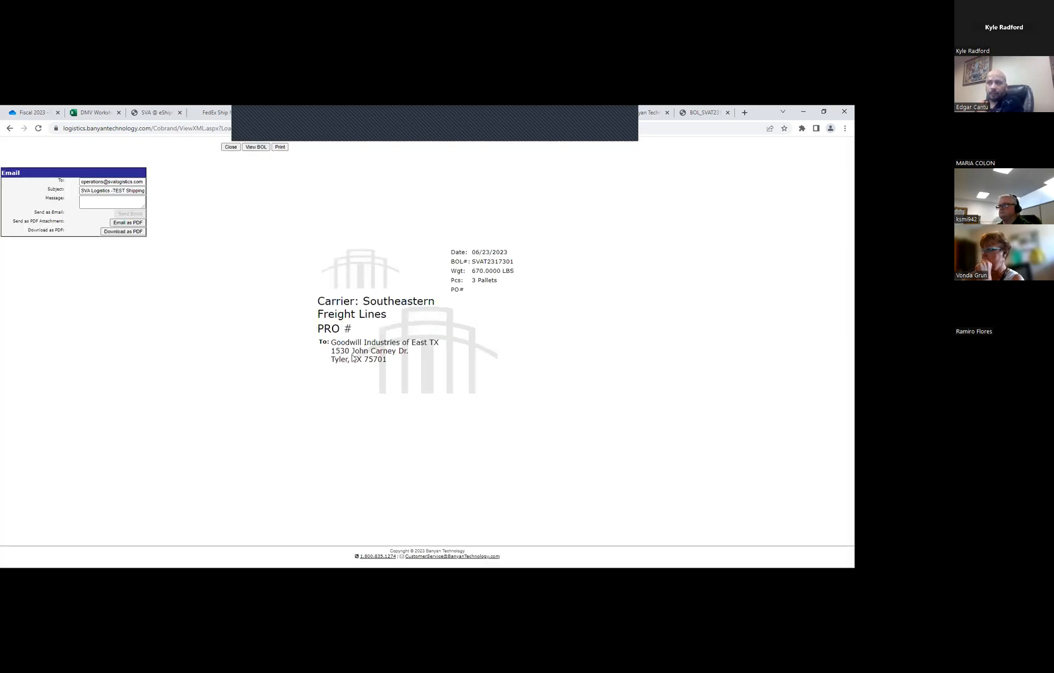
{"action": "left_click", "coordinate": [124, 232]}
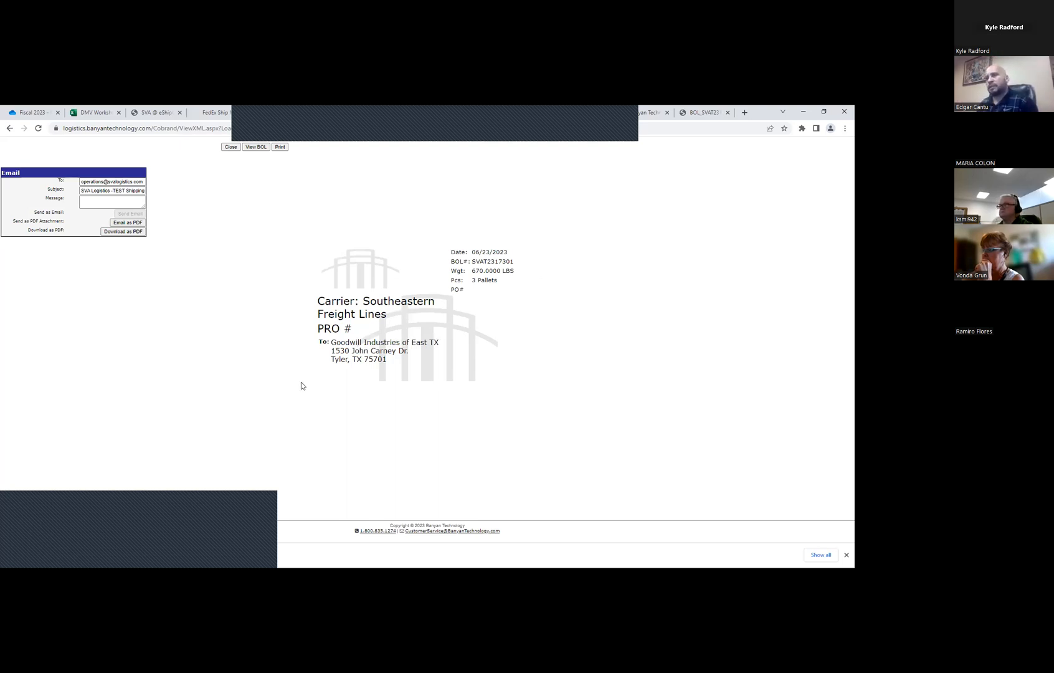
{"action": "left_click", "coordinate": [231, 147]}
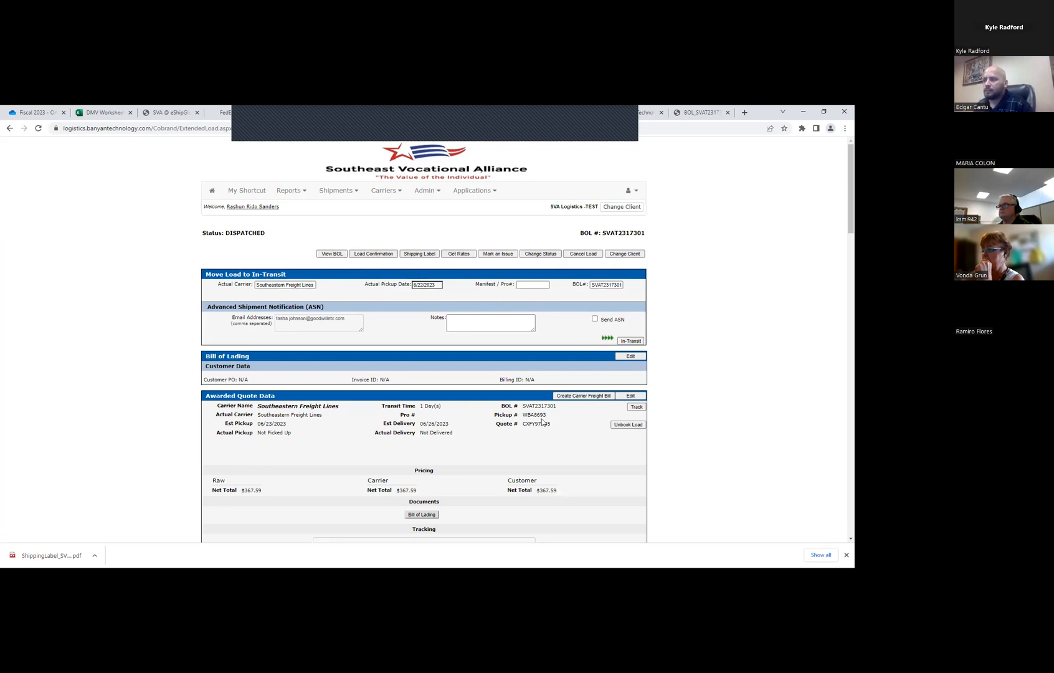
Review the shipment's load and rate confirmation, highlight the total pay, and close the document
{"action": "left_click", "coordinate": [377, 253]}
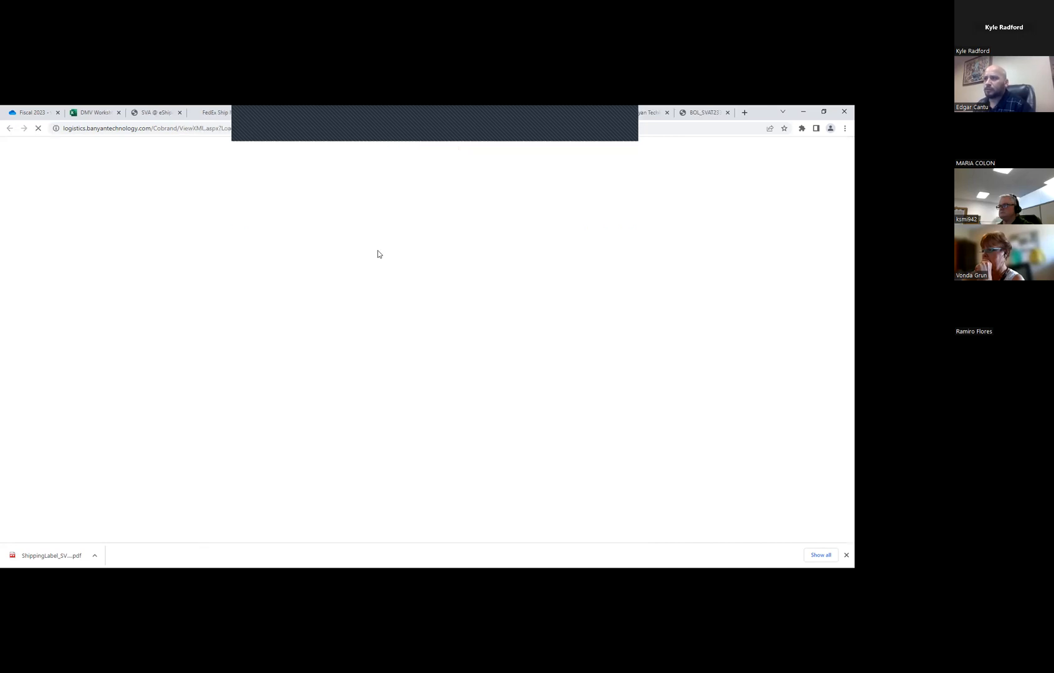
{"action": "scroll", "coordinate": [447, 276], "scroll_direction": "down", "scroll_amount": 2}
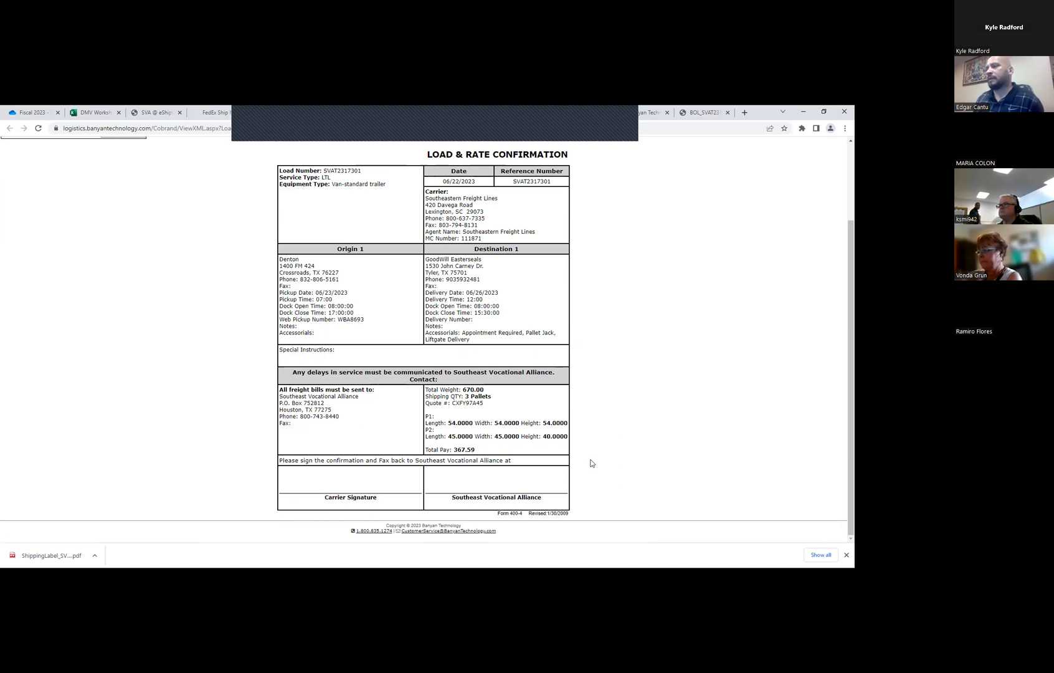
{"action": "scroll", "coordinate": [600, 461], "scroll_direction": "up", "scroll_amount": 2}
{"action": "scroll", "coordinate": [598, 464], "scroll_direction": "down", "scroll_amount": 2}
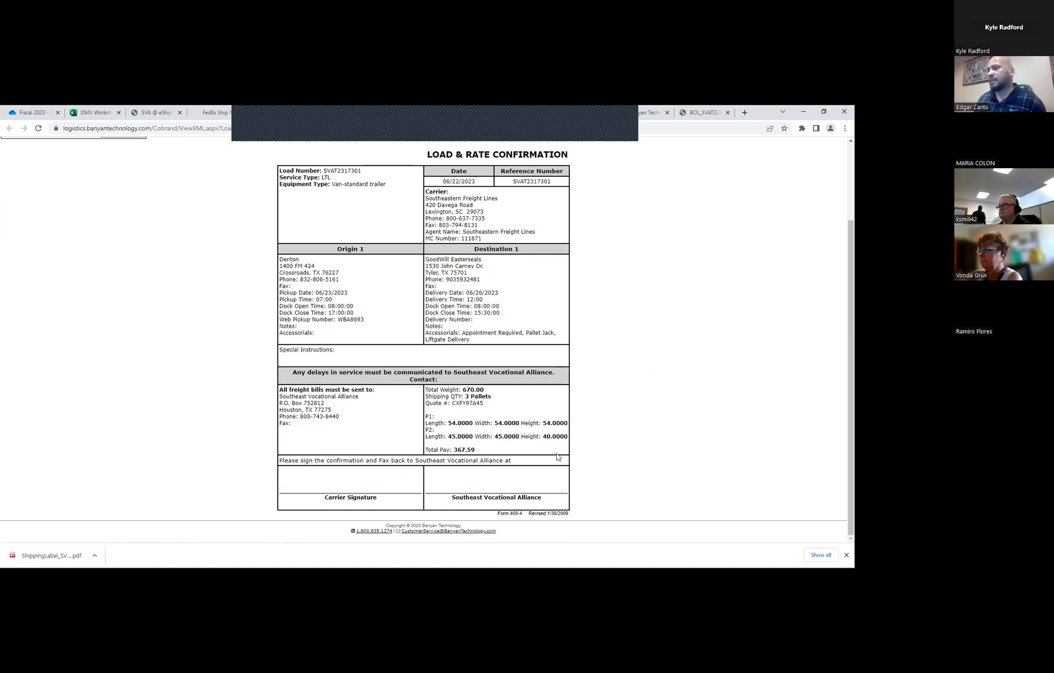
{"action": "left_click_drag", "start_coordinate": [476, 450], "coordinate": [425, 451]}
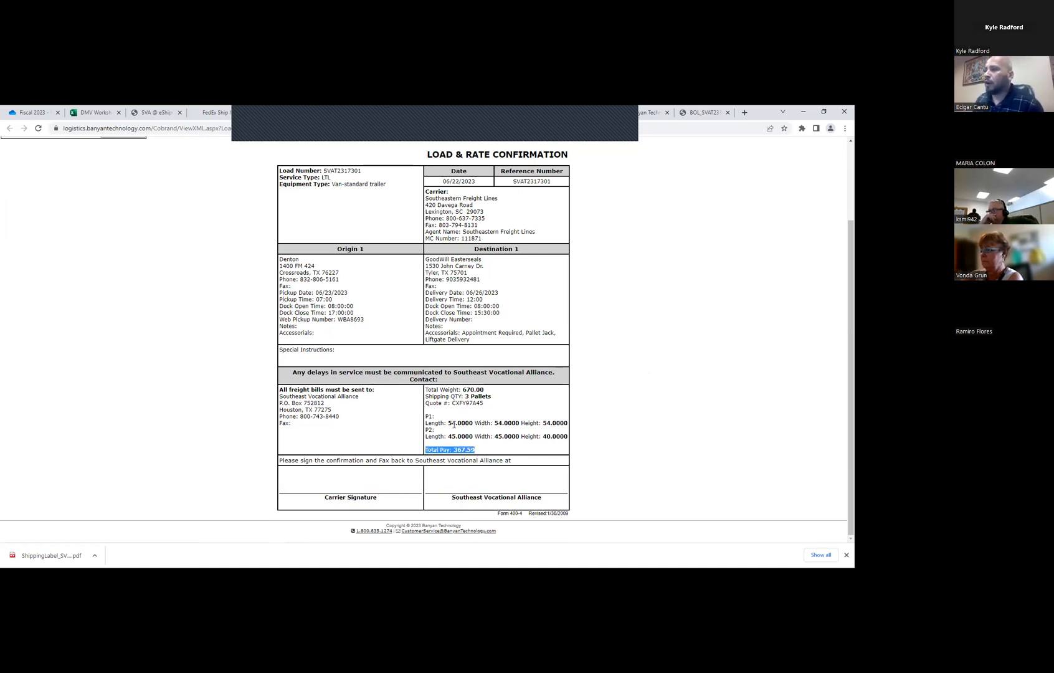
{"action": "left_click", "coordinate": [474, 400]}
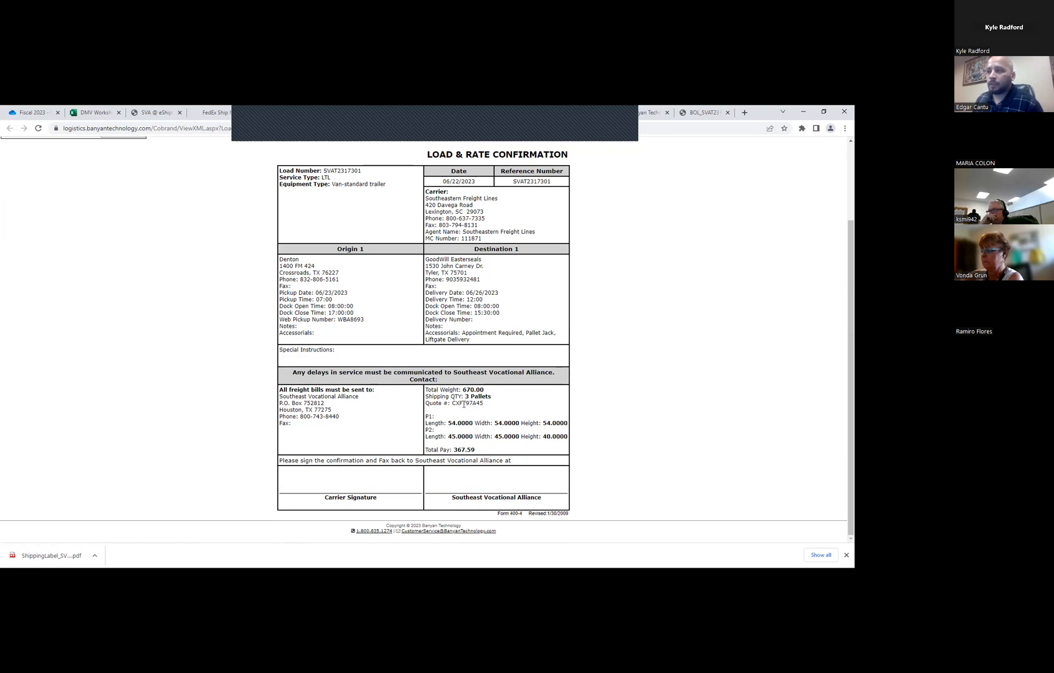
{"action": "scroll", "coordinate": [439, 451], "scroll_direction": "up", "scroll_amount": 3}
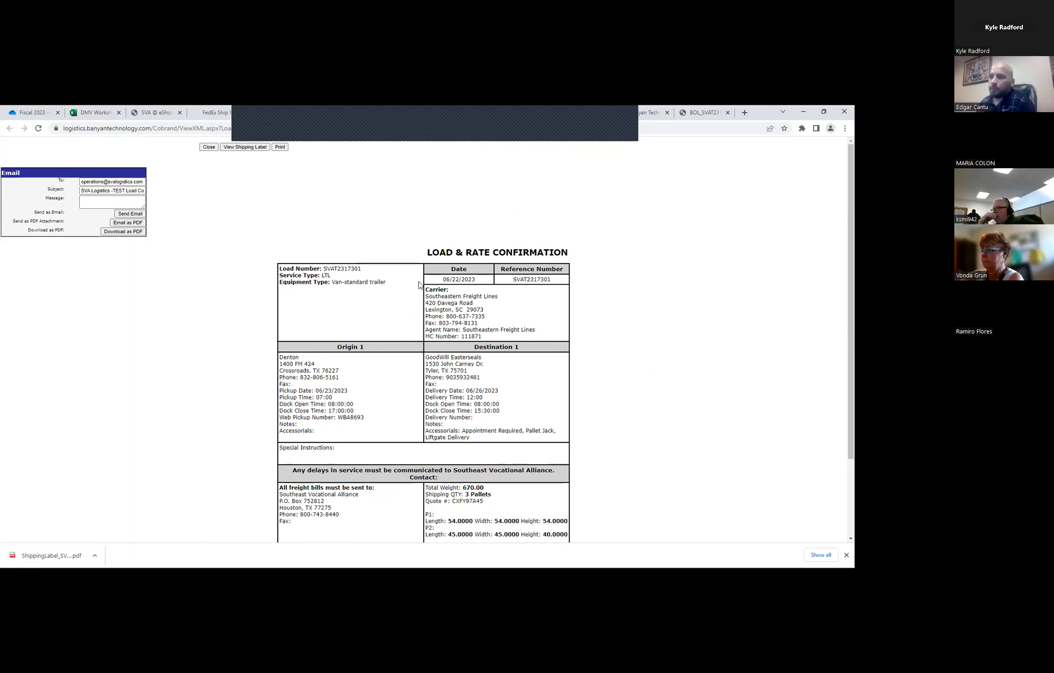
{"action": "left_click", "coordinate": [209, 148]}
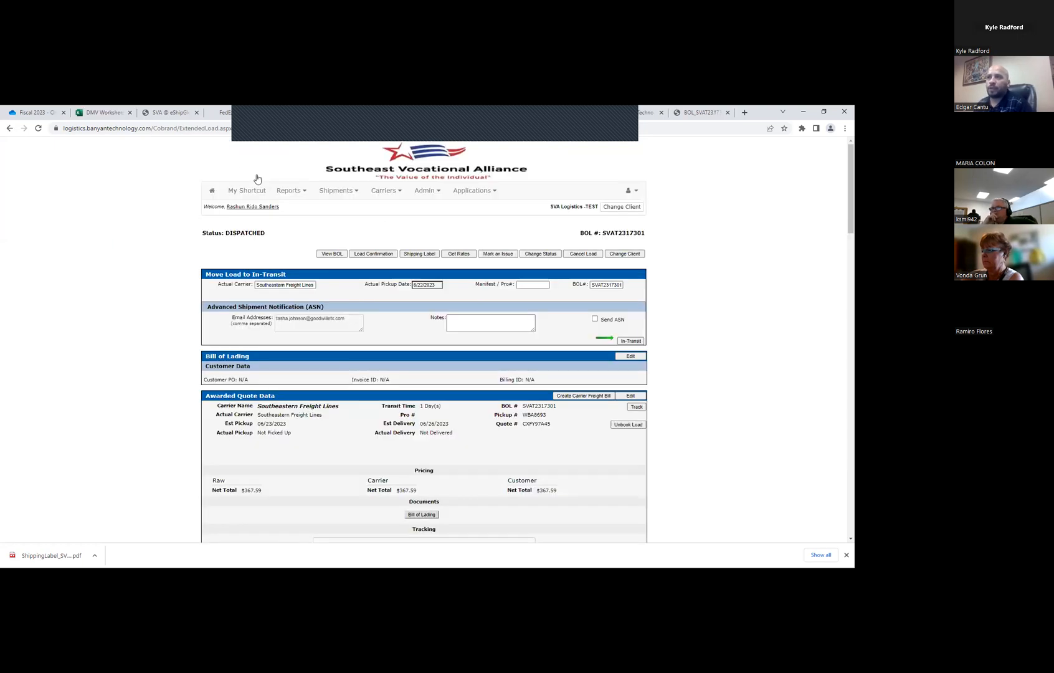
Reopen the load confirmation, check its download option and billing details, and return to the shipment
{"action": "left_click", "coordinate": [373, 254]}
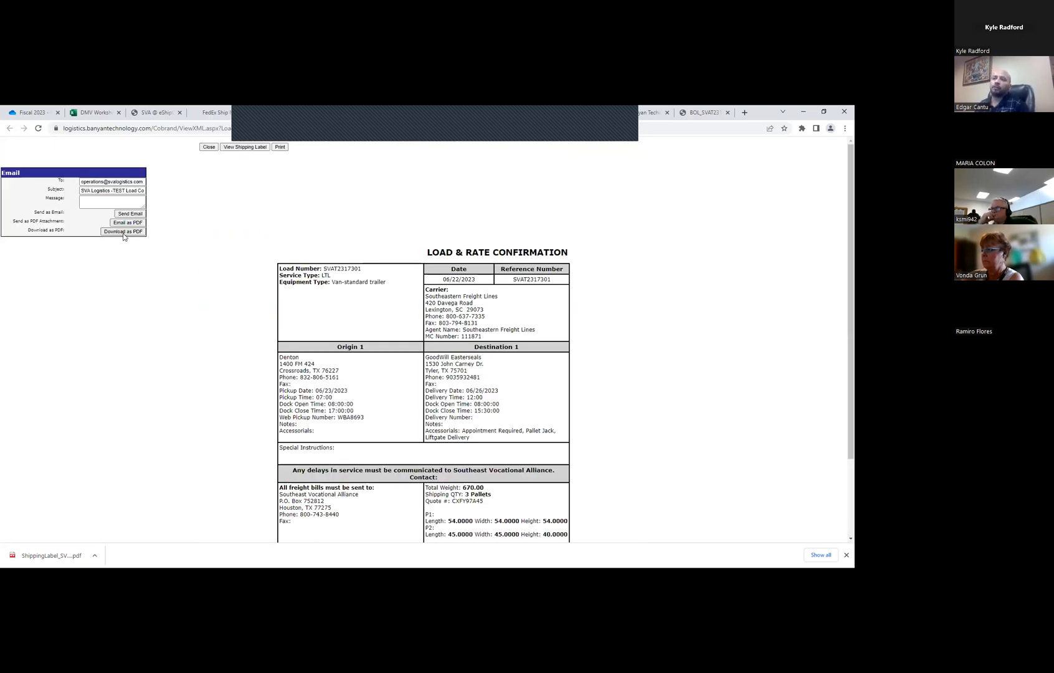
{"action": "scroll", "coordinate": [426, 224], "scroll_direction": "down", "scroll_amount": 3}
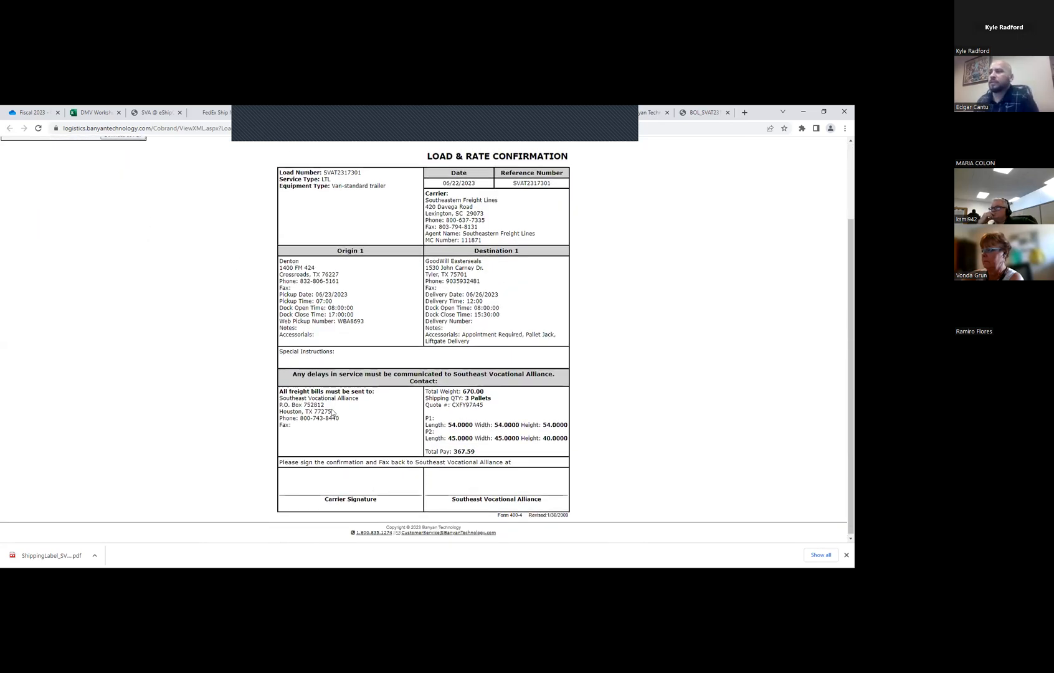
{"action": "scroll", "coordinate": [327, 369], "scroll_direction": "up", "scroll_amount": 3}
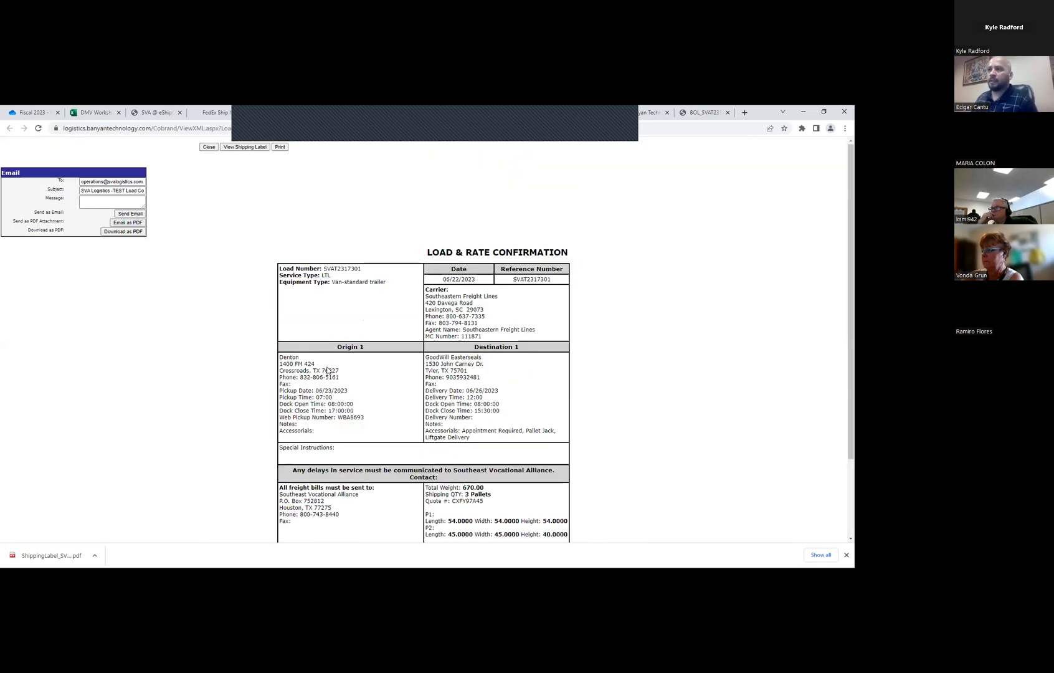
{"action": "left_click", "coordinate": [208, 147]}
Examine the shipment's awarded quote, billing, expanded merchant details, accessorials, product data and carrier rates
{"action": "scroll", "coordinate": [515, 344], "scroll_direction": "down", "scroll_amount": 4}
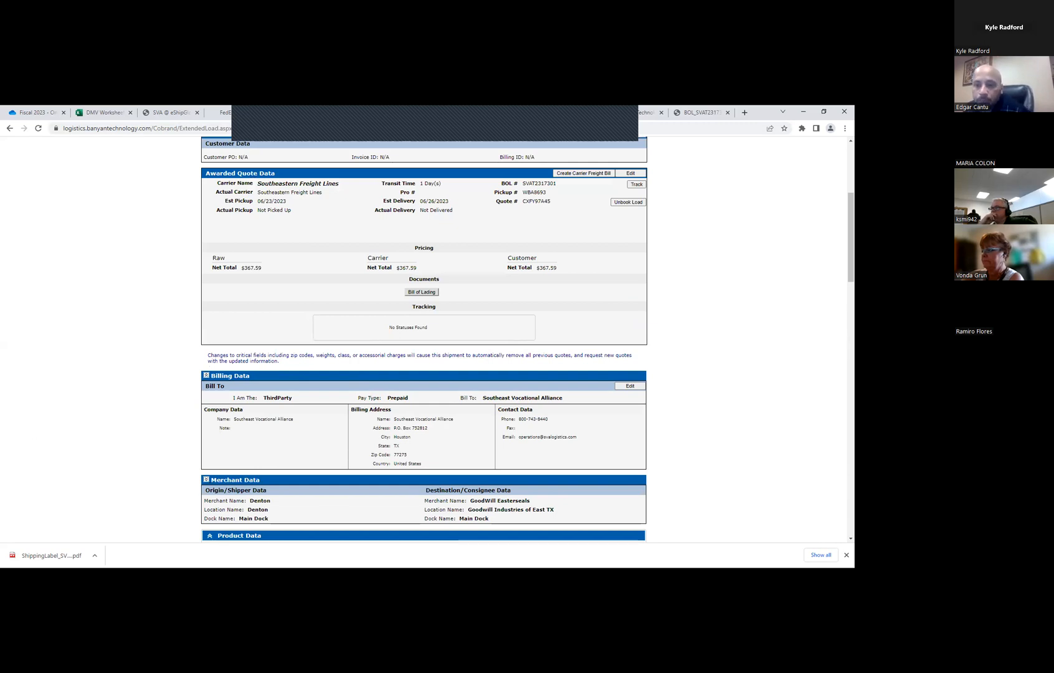
{"action": "left_click", "coordinate": [257, 123]}
{"action": "left_click", "coordinate": [688, 241]}
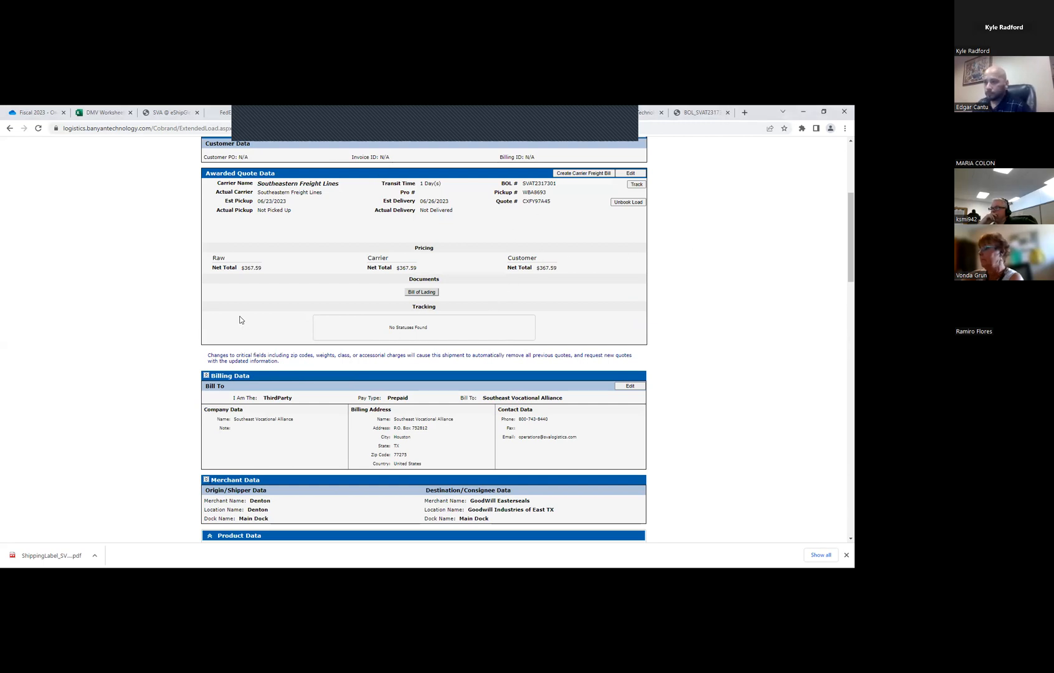
{"action": "scroll", "coordinate": [361, 299], "scroll_direction": "up", "scroll_amount": 2}
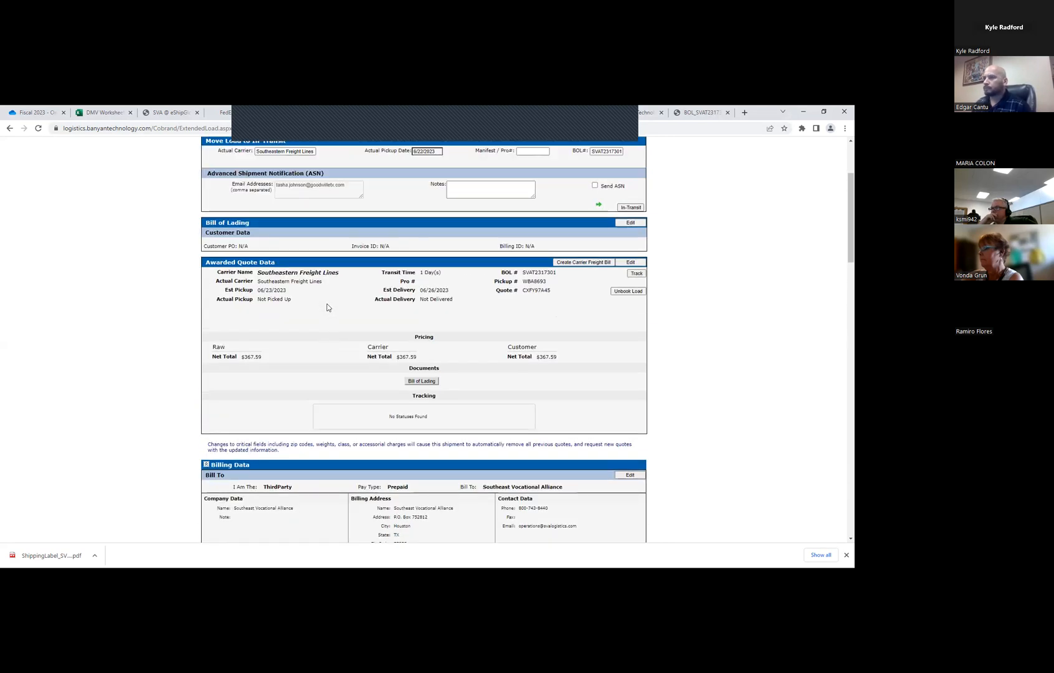
{"action": "scroll", "coordinate": [327, 307], "scroll_direction": "down", "scroll_amount": 3}
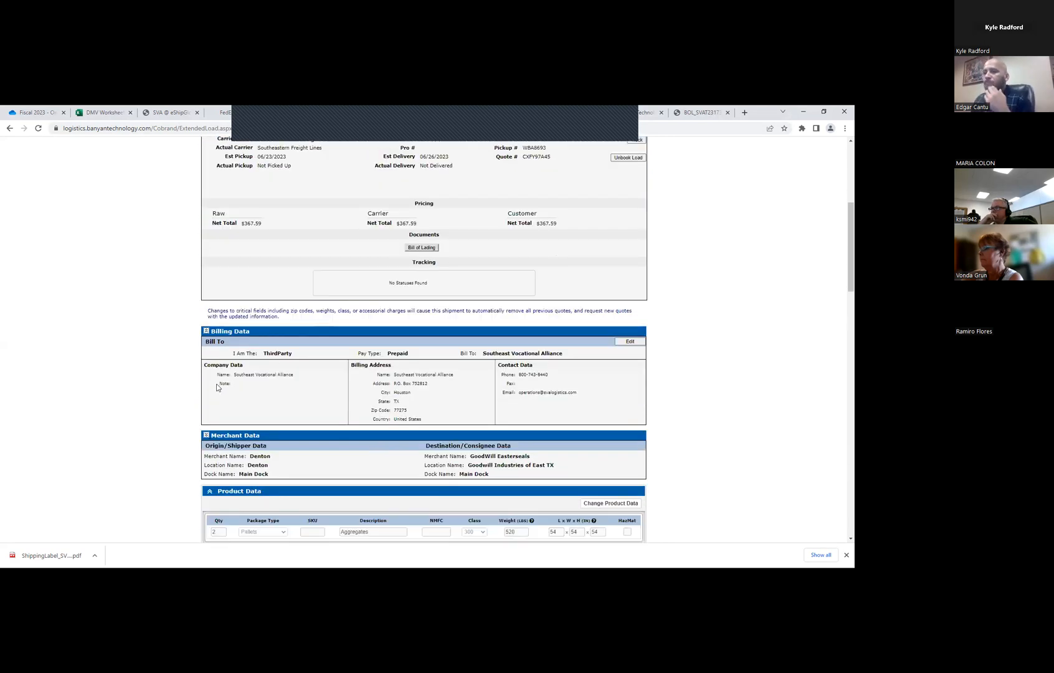
{"action": "left_click", "coordinate": [207, 435]}
{"action": "scroll", "coordinate": [297, 394], "scroll_direction": "down", "scroll_amount": 7}
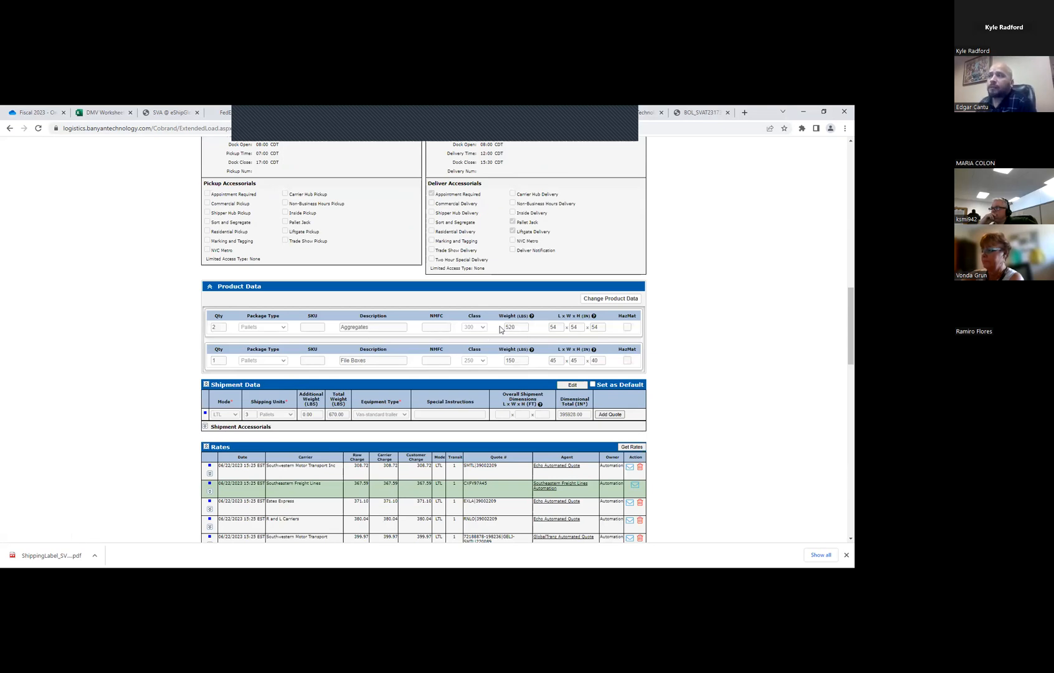
{"action": "scroll", "coordinate": [442, 324], "scroll_direction": "up", "scroll_amount": 10}
{"action": "scroll", "coordinate": [436, 308], "scroll_direction": "up", "scroll_amount": 5}
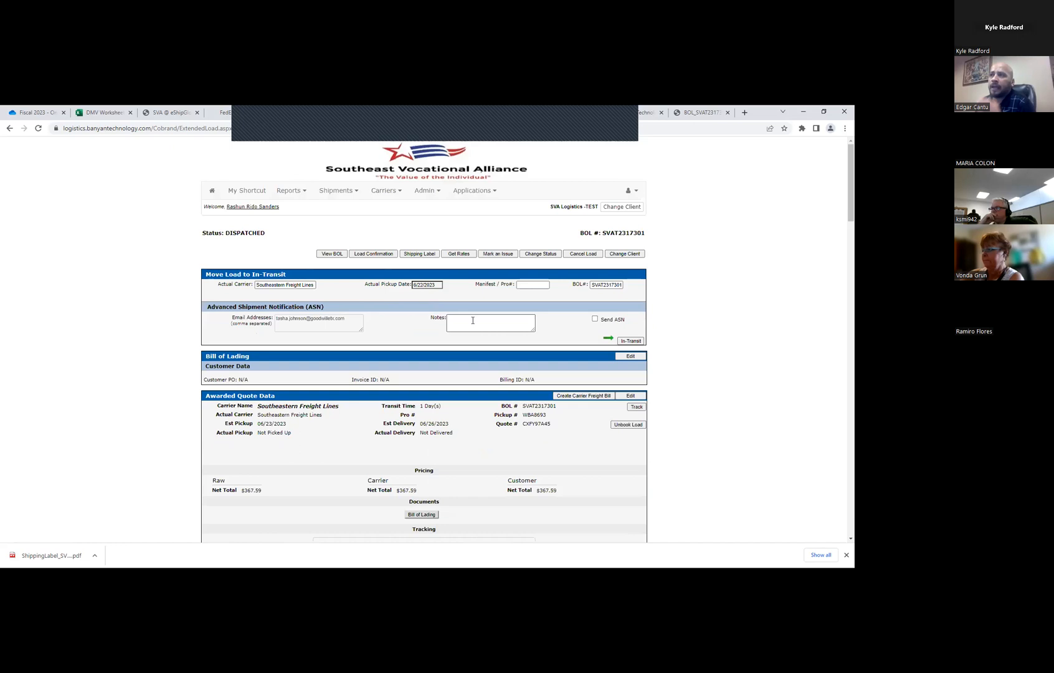
Create a new shipment and set the first product's quantity to 1 with the Pallets package type
{"action": "left_click", "coordinate": [349, 190]}
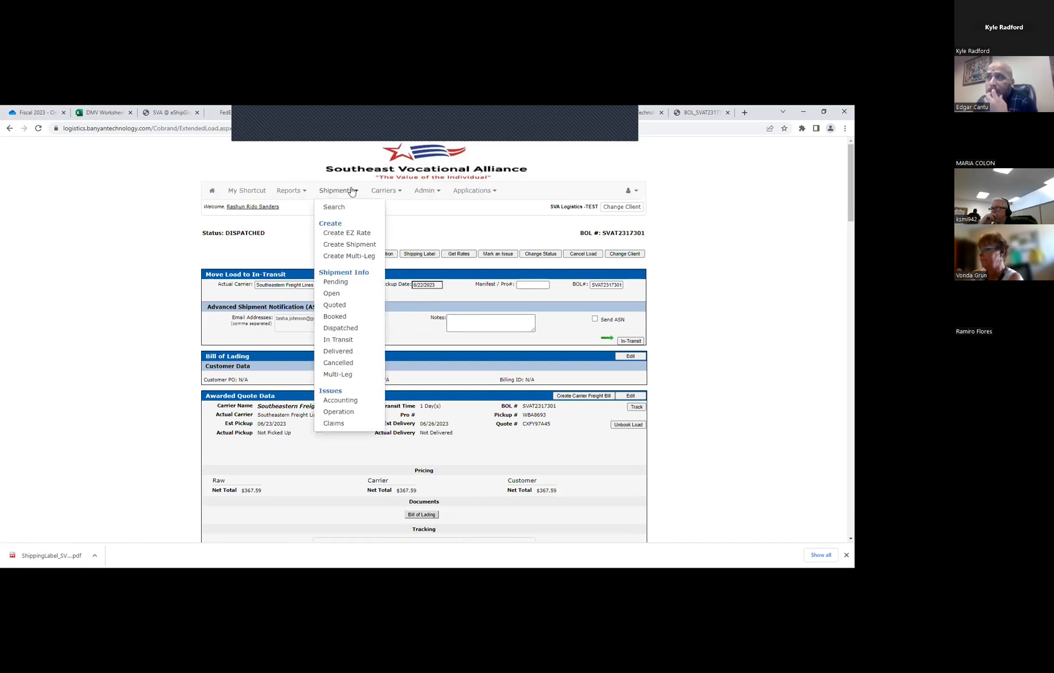
{"action": "left_click", "coordinate": [349, 244]}
{"action": "scroll", "coordinate": [374, 349], "scroll_direction": "down", "scroll_amount": 10}
{"action": "left_click", "coordinate": [382, 382]}
{"action": "left_click", "coordinate": [234, 382]}
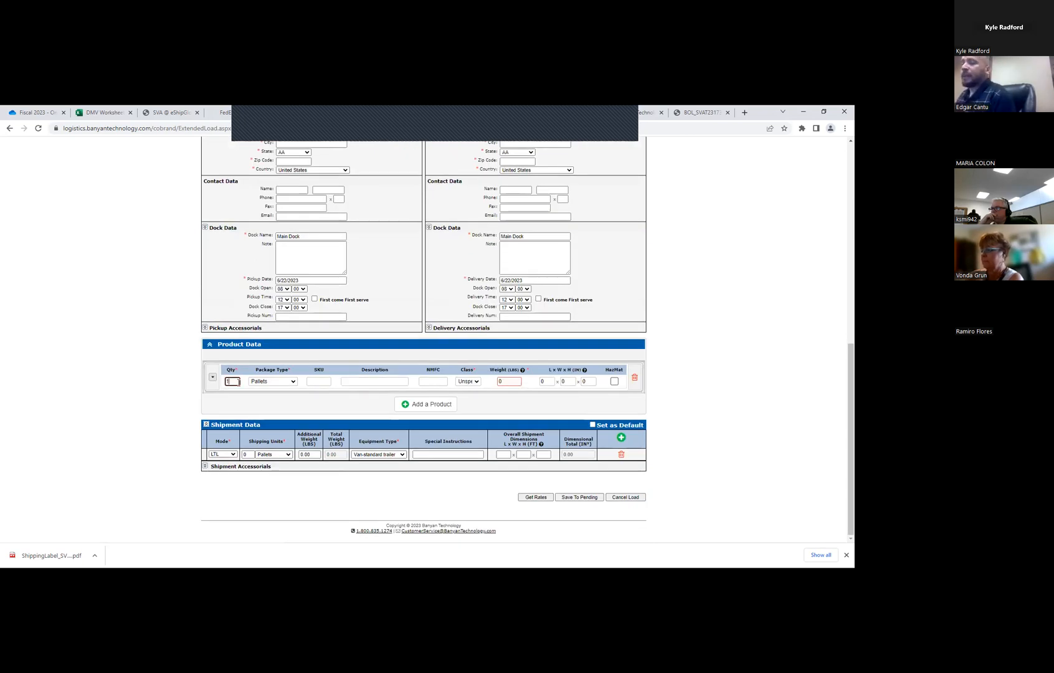
{"action": "key", "text": "Tab"}
{"action": "key", "text": "Tab"}
{"action": "key", "text": "Tab"}
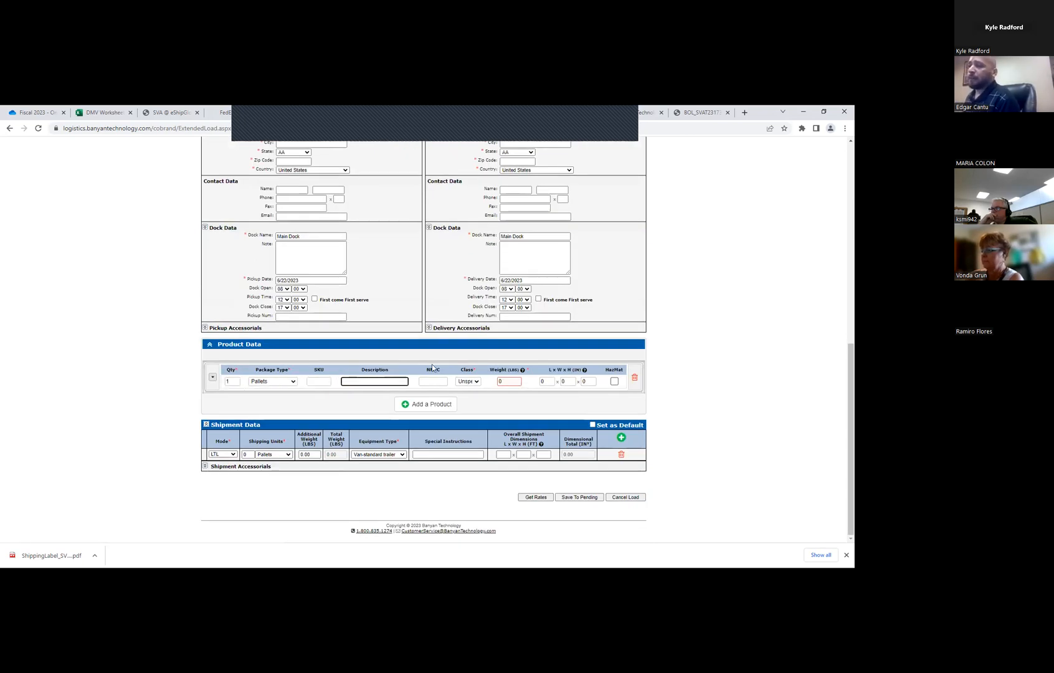
Set the product's NMFC number to 86390 and its freight class to 65
{"action": "left_click", "coordinate": [434, 383]}
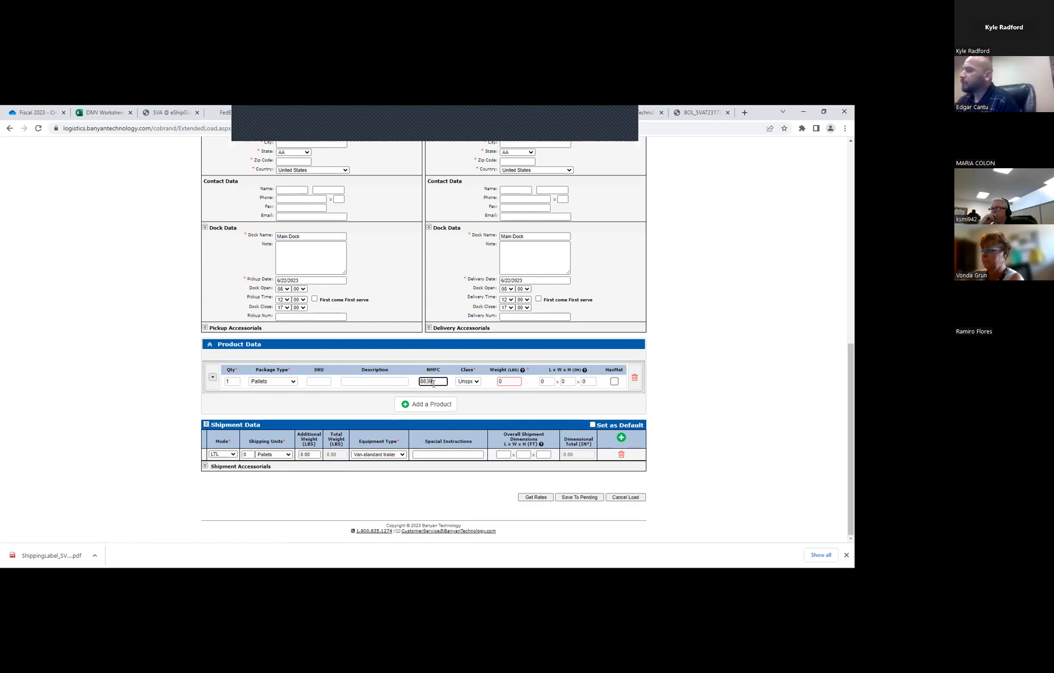
{"action": "left_click", "coordinate": [468, 381]}
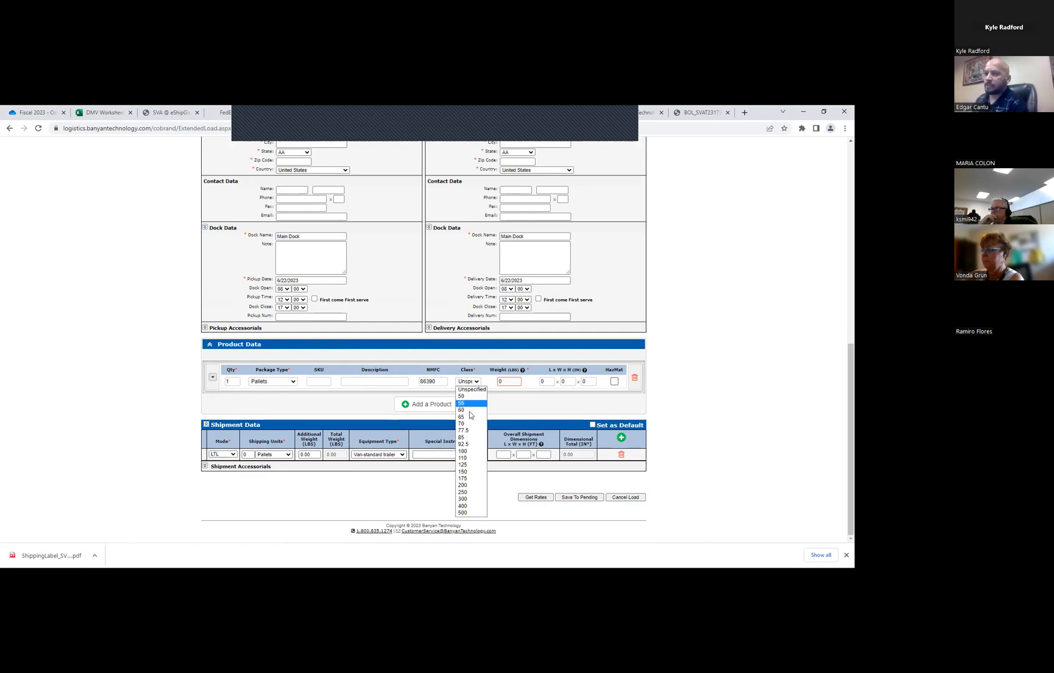
{"action": "left_click", "coordinate": [471, 417]}
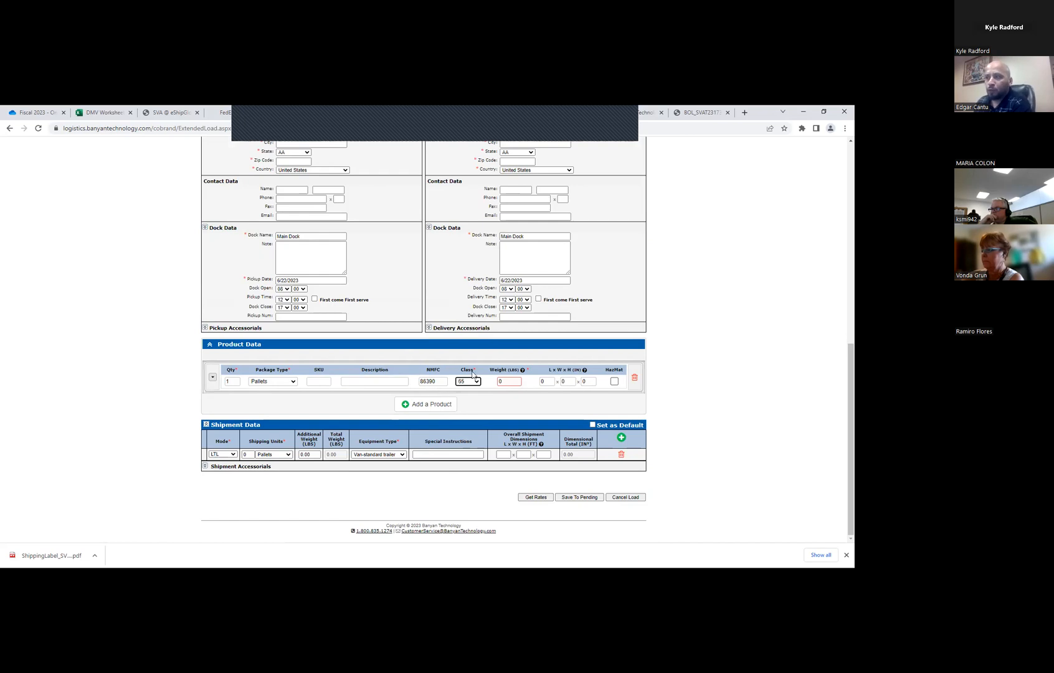
Highlight the product's NMFC number and check it against the selected freight class
{"action": "double_click", "coordinate": [437, 382]}
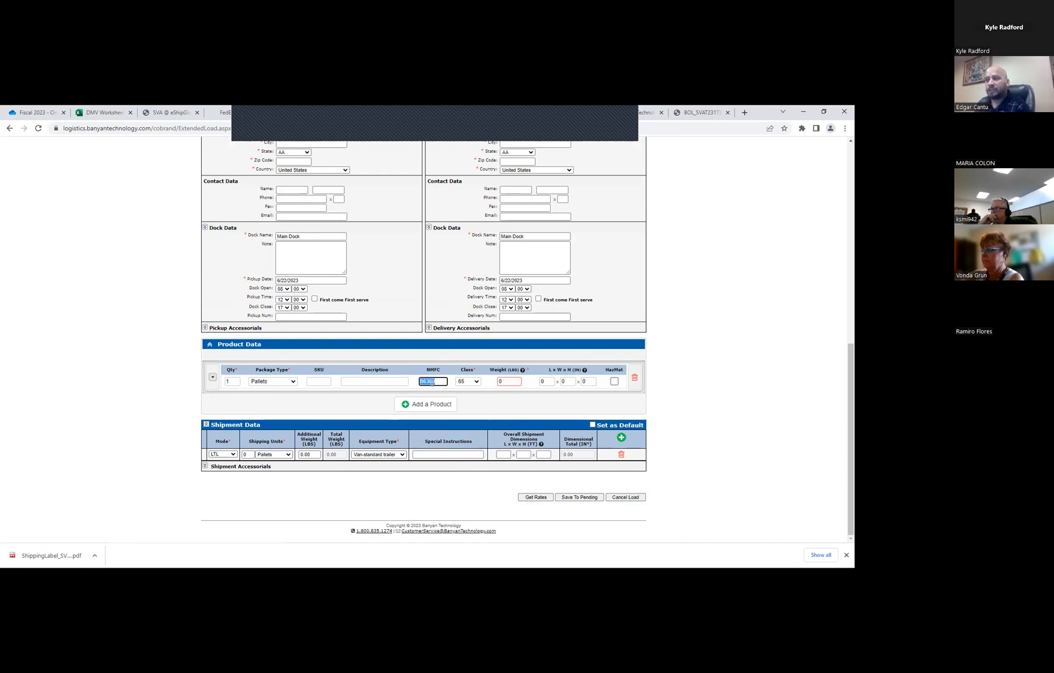
{"action": "right_click", "coordinate": [428, 382]}
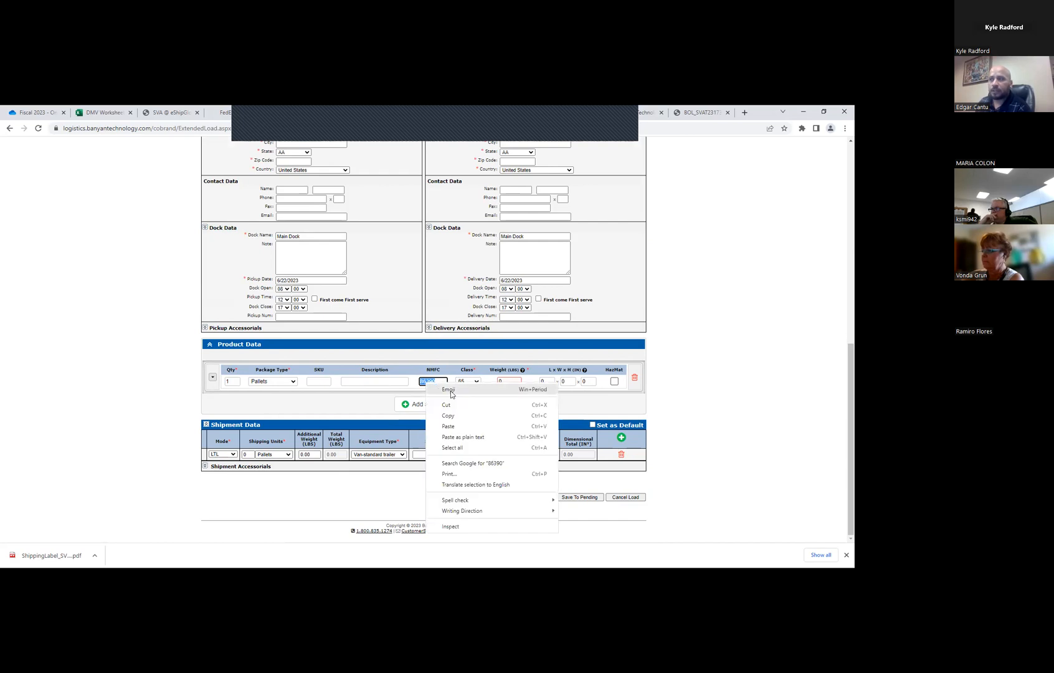
{"action": "left_click", "coordinate": [428, 386]}
{"action": "left_click", "coordinate": [425, 381]}
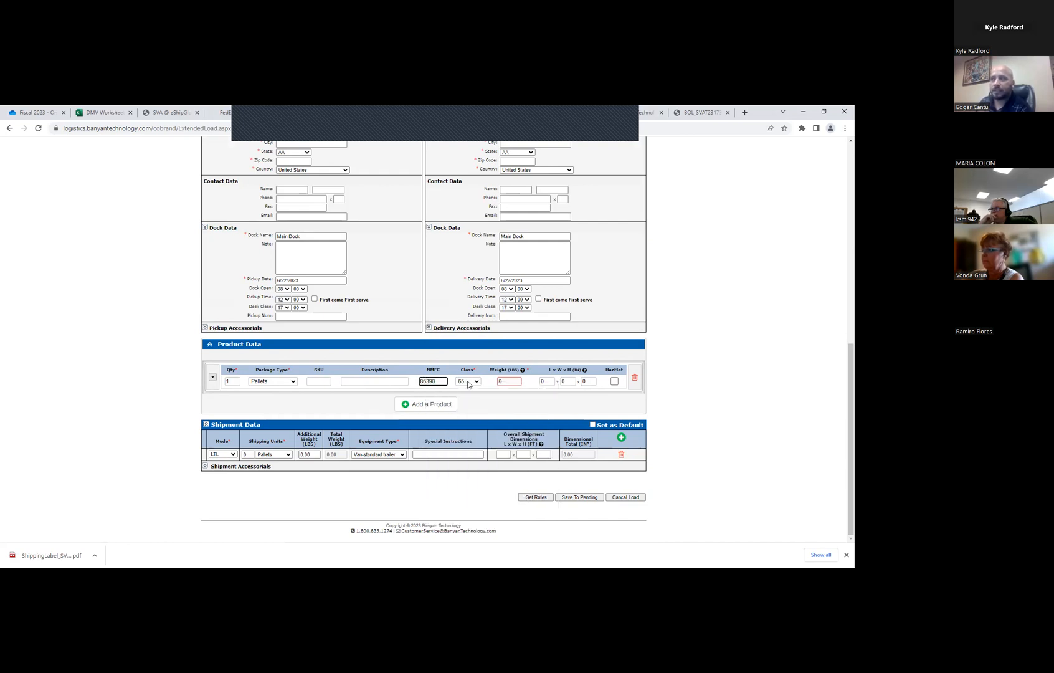
{"action": "left_click", "coordinate": [468, 382]}
Describe the product as File Boxes and set its weight to 150 lbs
{"action": "left_click", "coordinate": [392, 382]}
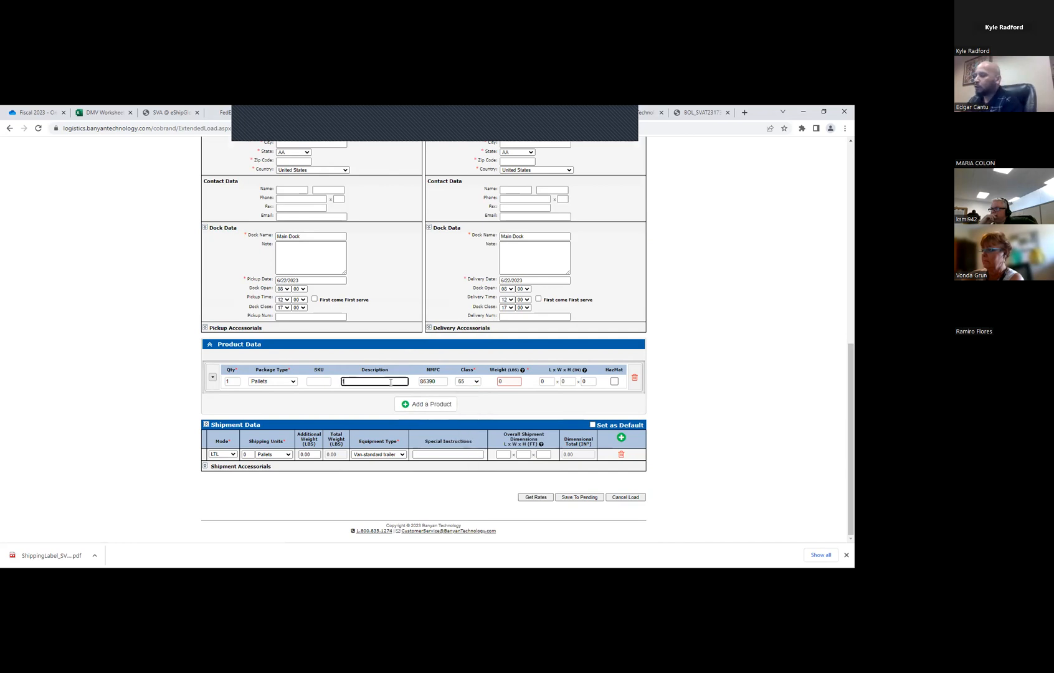
{"action": "type", "text": "NILEW BO"}
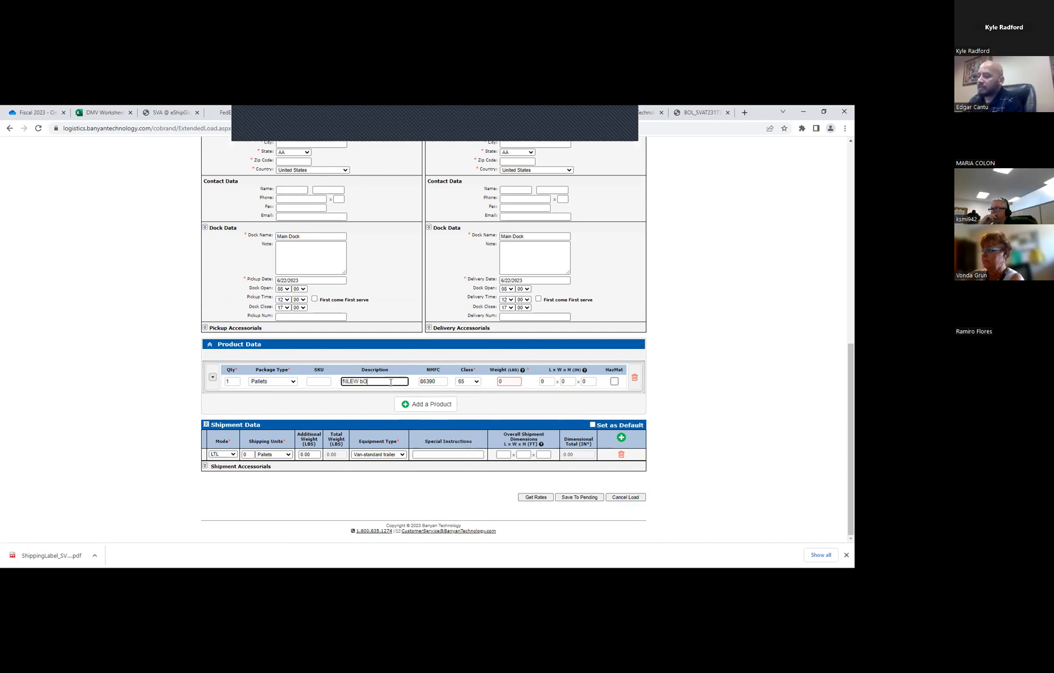
{"action": "type", "text": "XES"}
{"action": "left_click_drag", "start_coordinate": [391, 382], "coordinate": [327, 384]}
{"action": "key", "text": "BackSpace"}
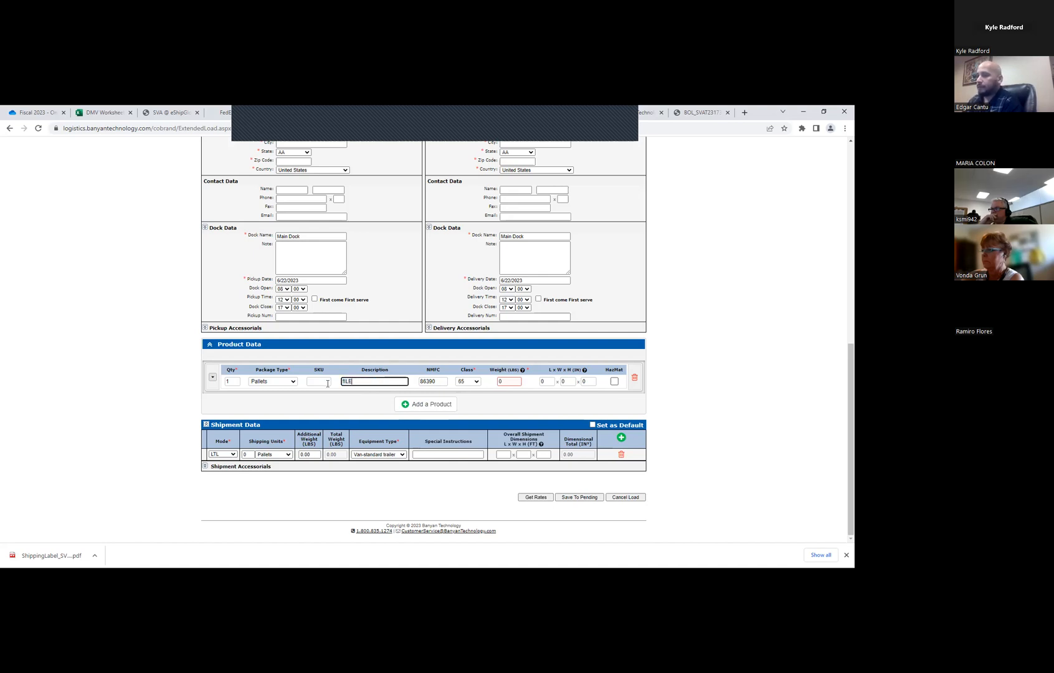
{"action": "type", "text": "File Boxes"}
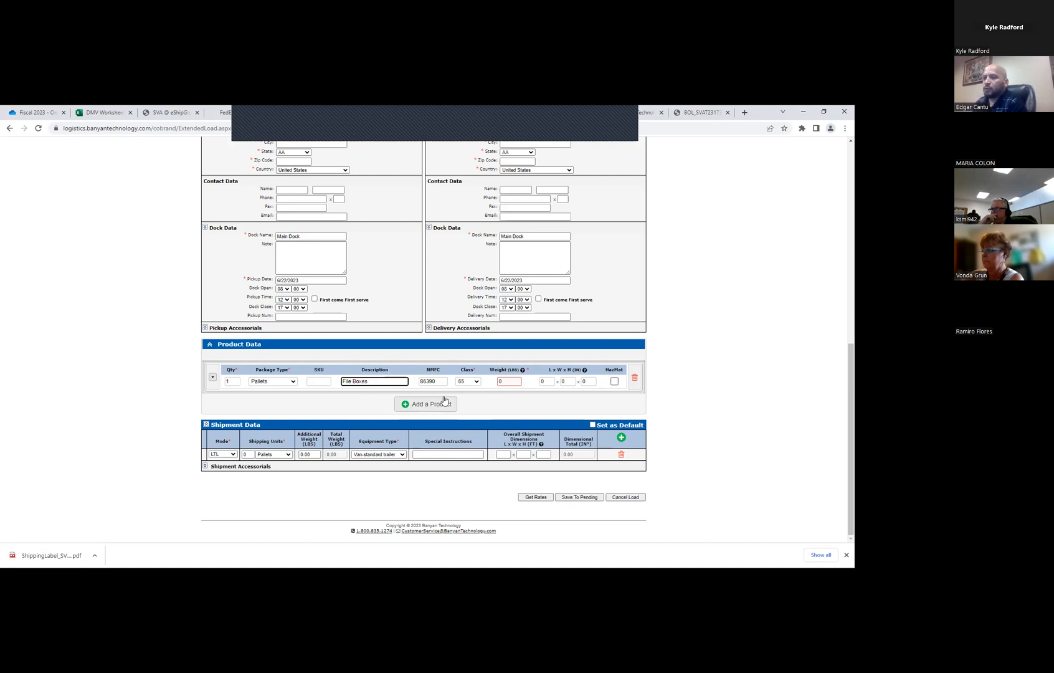
{"action": "left_click", "coordinate": [504, 381]}
{"action": "type", "text": "15"}
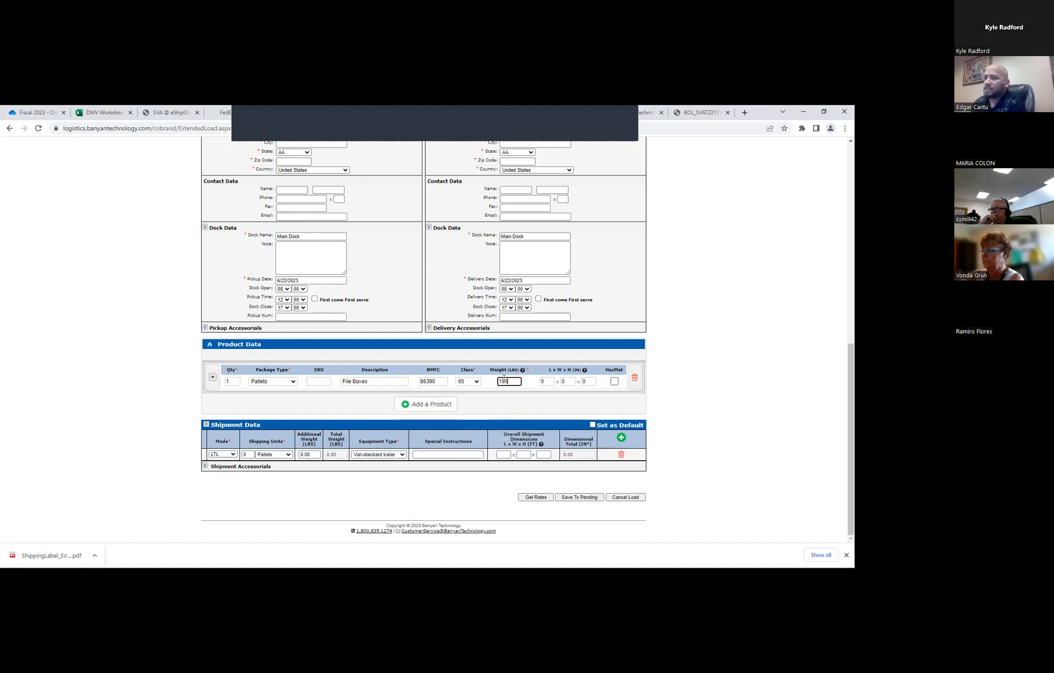
{"action": "type", "text": "0"}
Clear the product's NMFC number
{"action": "double_click", "coordinate": [437, 380]}
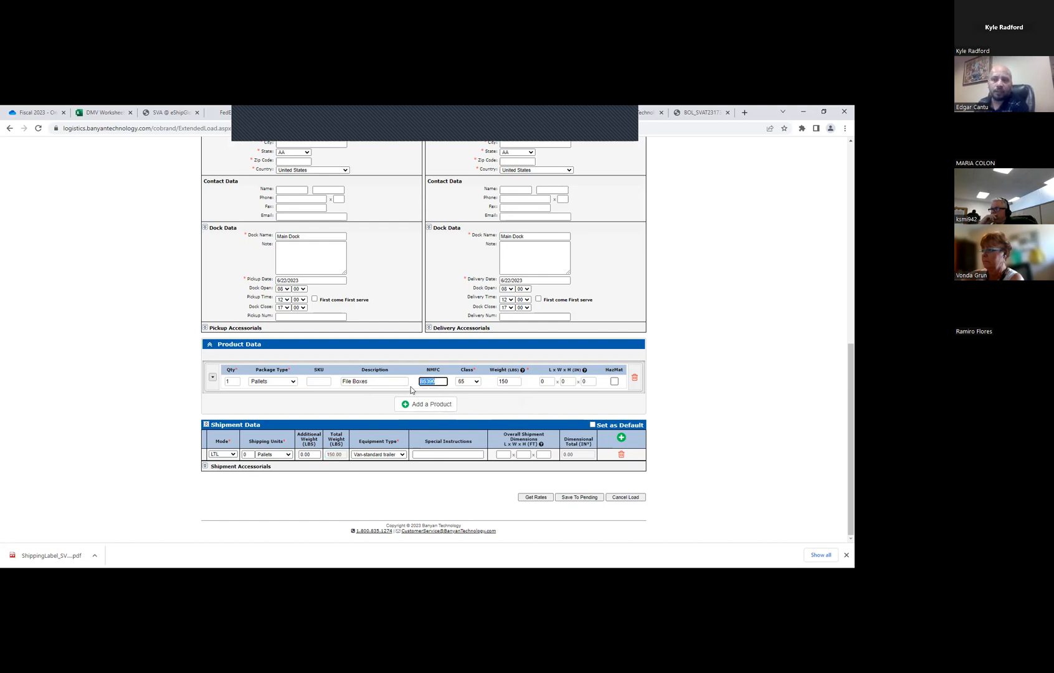
{"action": "left_click", "coordinate": [546, 381]}
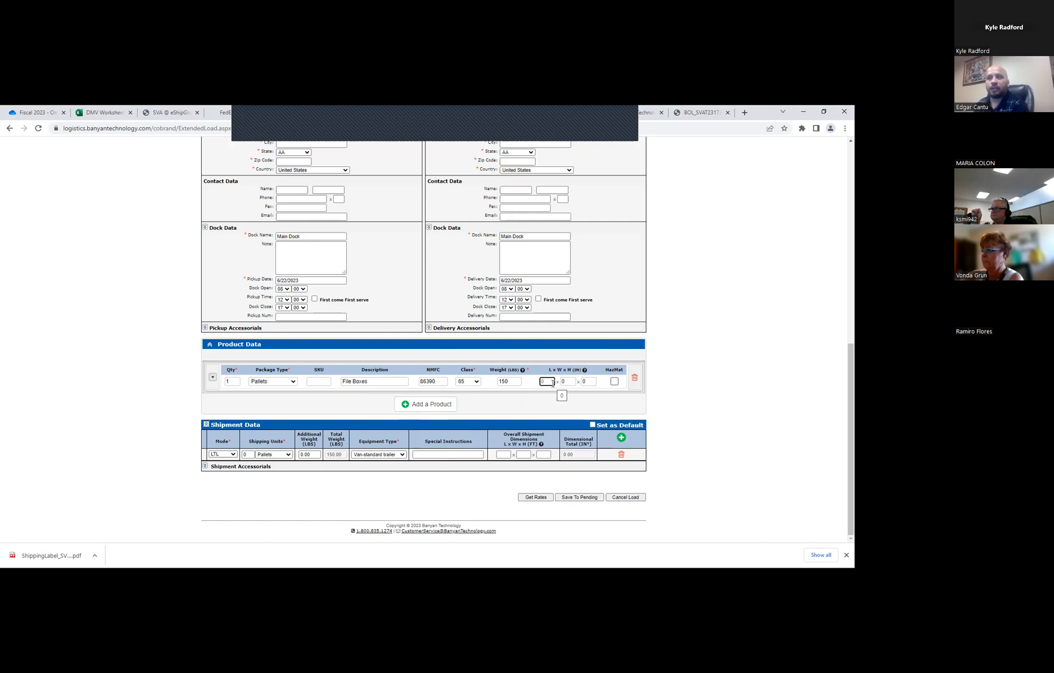
{"action": "double_click", "coordinate": [422, 382]}
{"action": "key", "text": "BackSpace"}
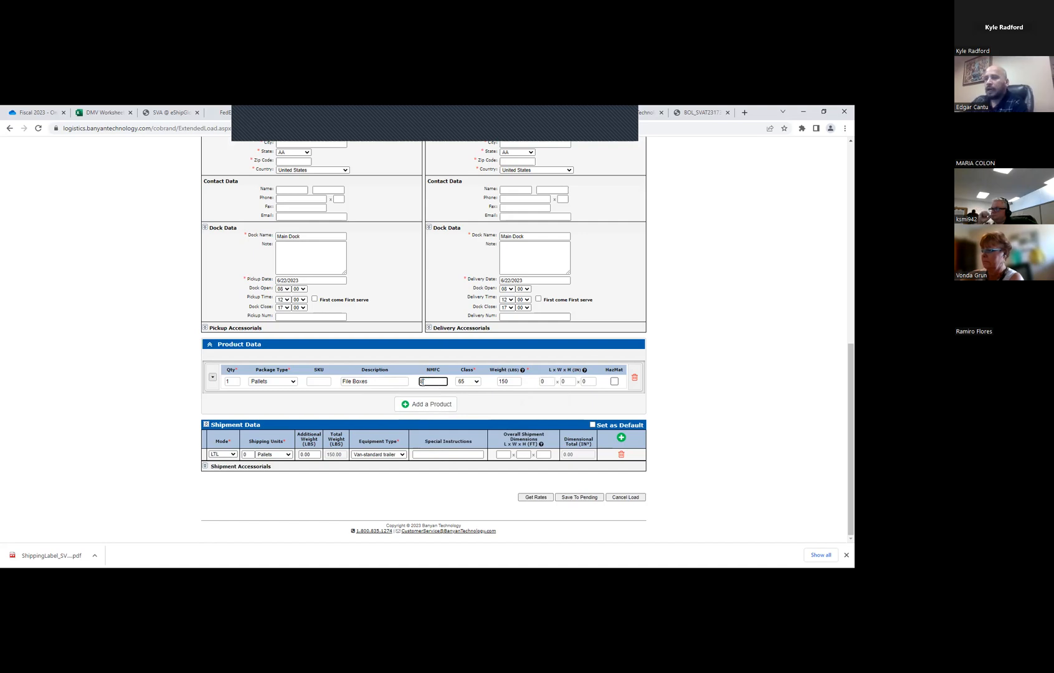
Set the product's dimensions to 45 x 45 x 48 inches
{"action": "left_click", "coordinate": [551, 380]}
{"action": "type", "text": "45"}
{"action": "key", "text": "Tab"}
{"action": "type", "text": "45"}
{"action": "key", "text": "Tab"}
{"action": "key", "text": "Tab"}
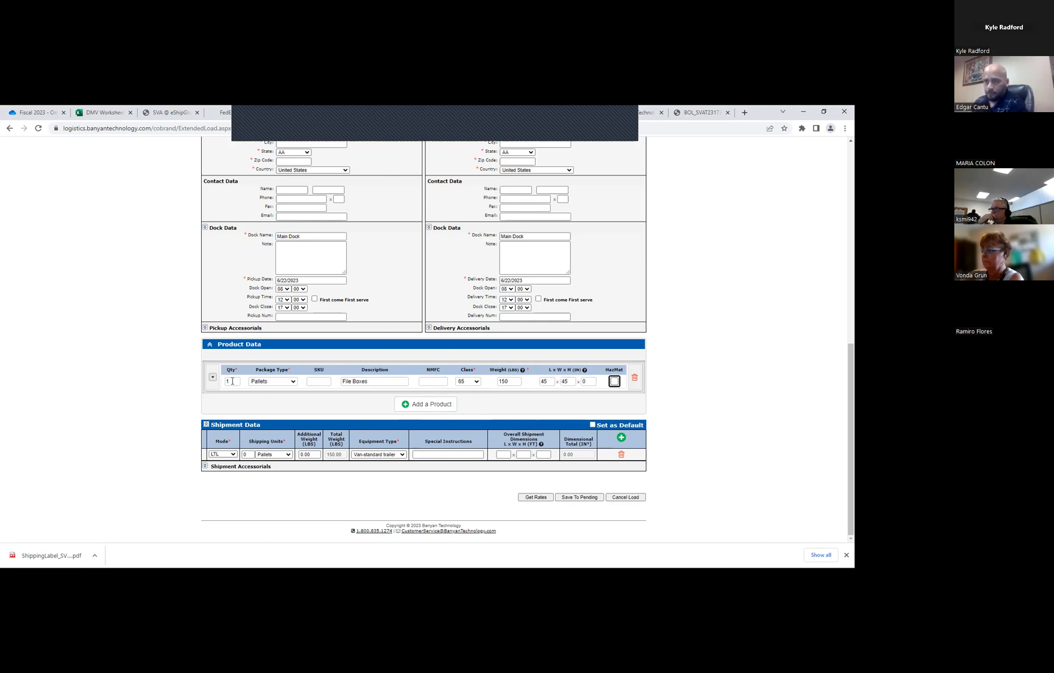
{"action": "left_click", "coordinate": [589, 381]}
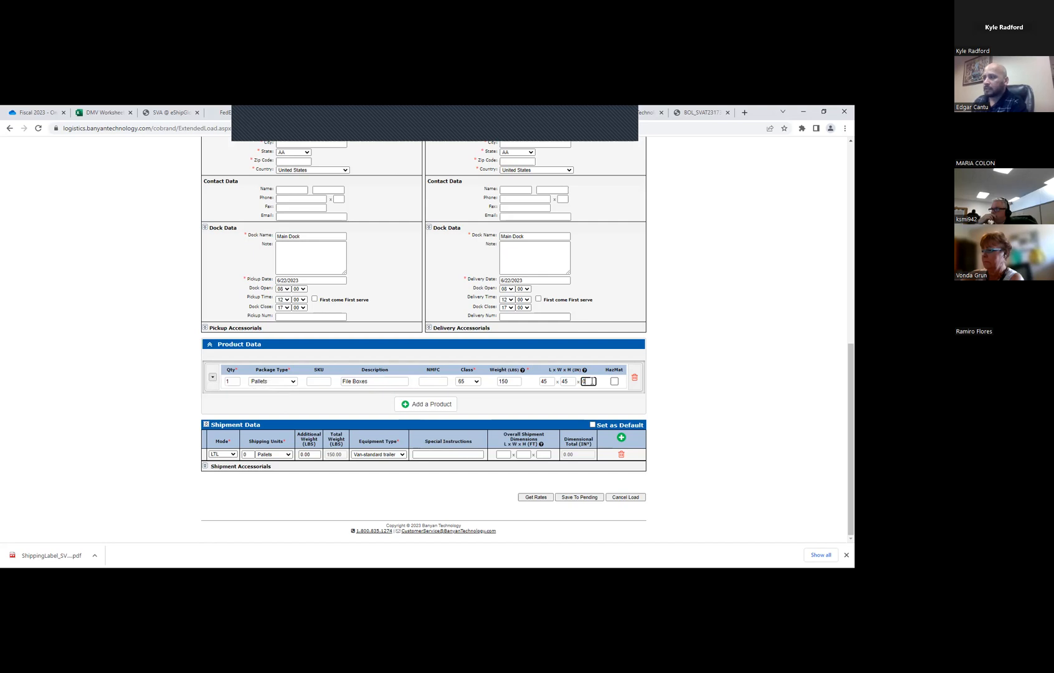
{"action": "type", "text": "48"}
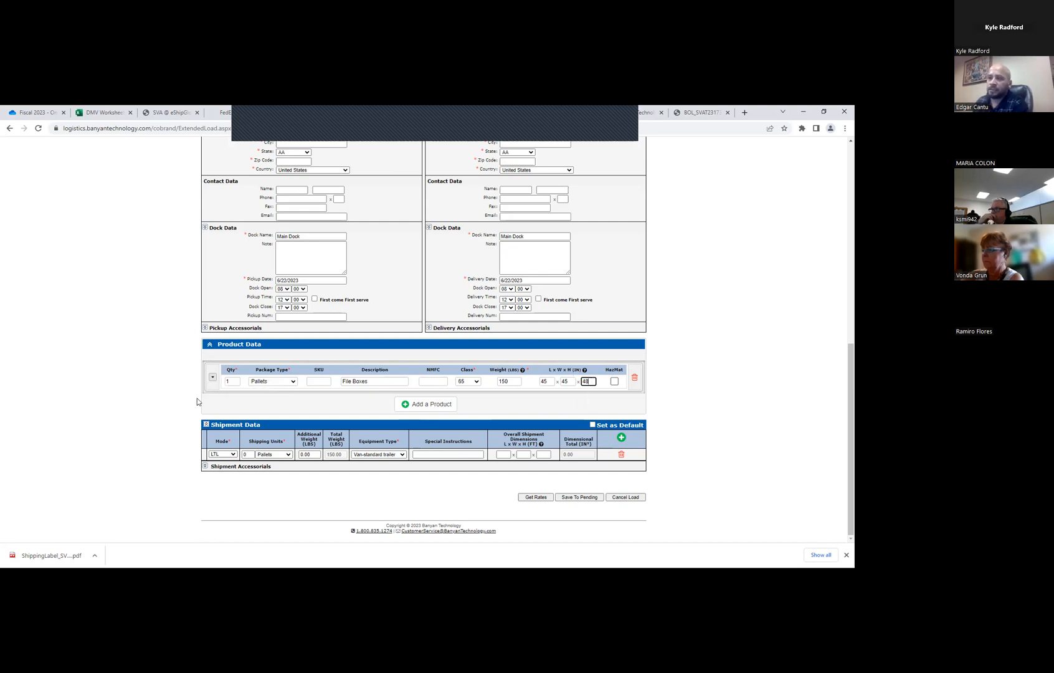
Examine the Class Estimator's density and estimated class for the 150 lb File Boxes pallet, and close it without applying a class
{"action": "left_click", "coordinate": [212, 377]}
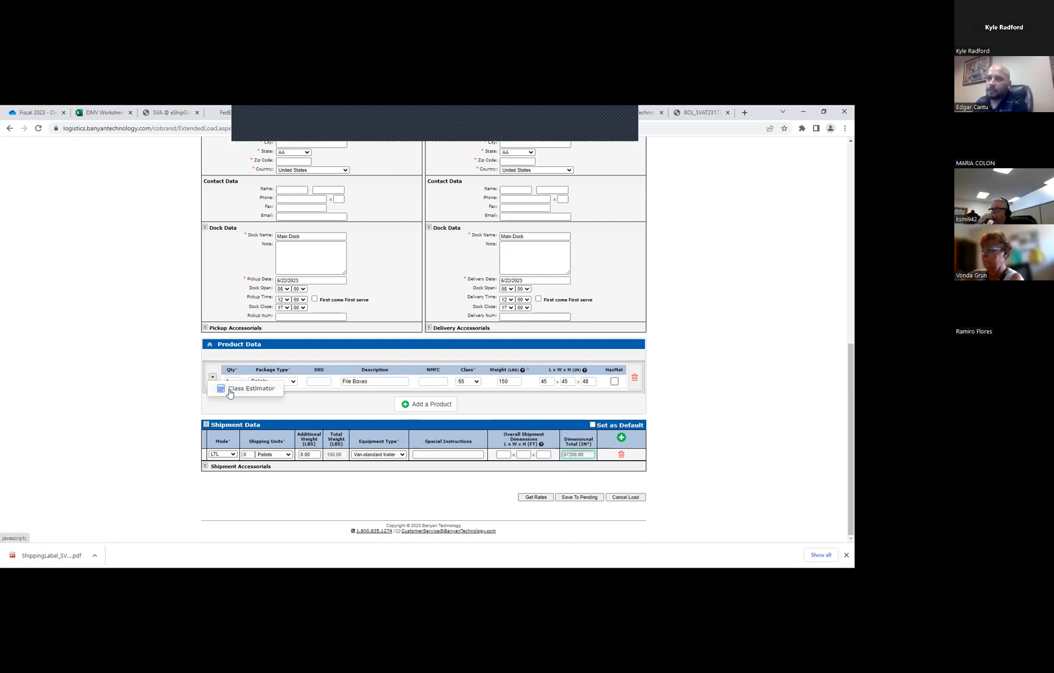
{"action": "left_click", "coordinate": [235, 389]}
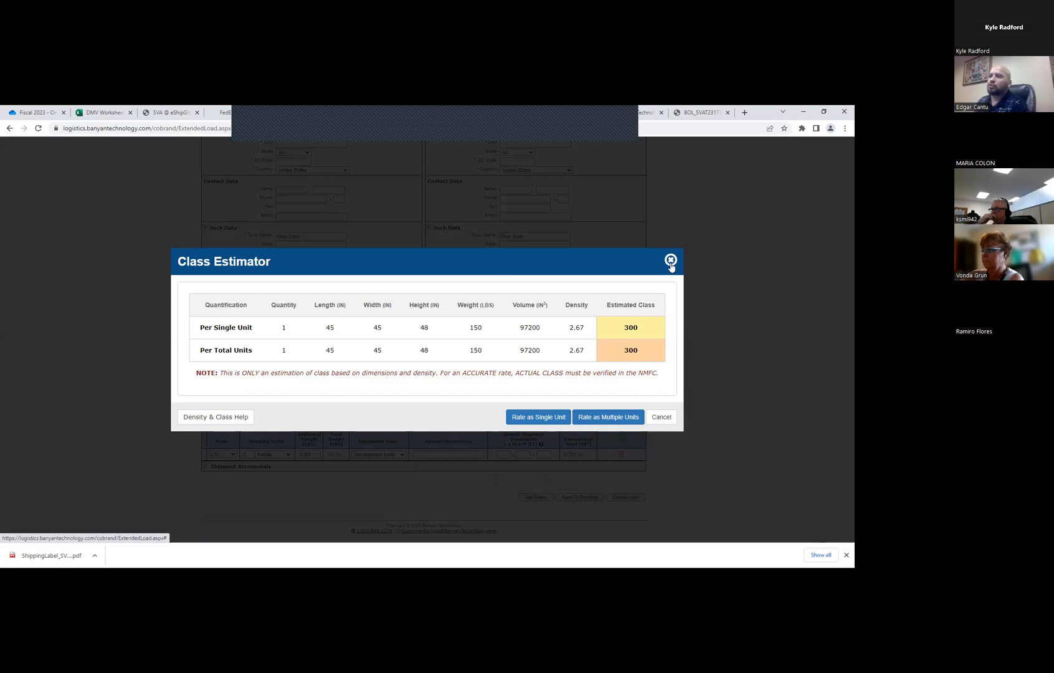
{"action": "left_click", "coordinate": [623, 424]}
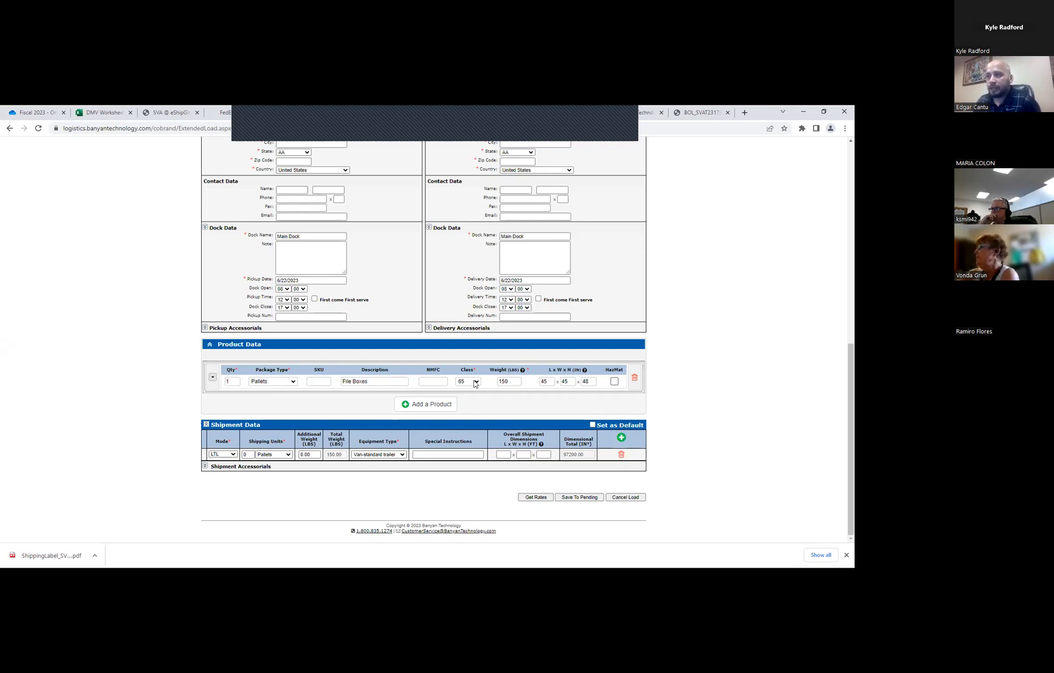
{"action": "left_click", "coordinate": [435, 381]}
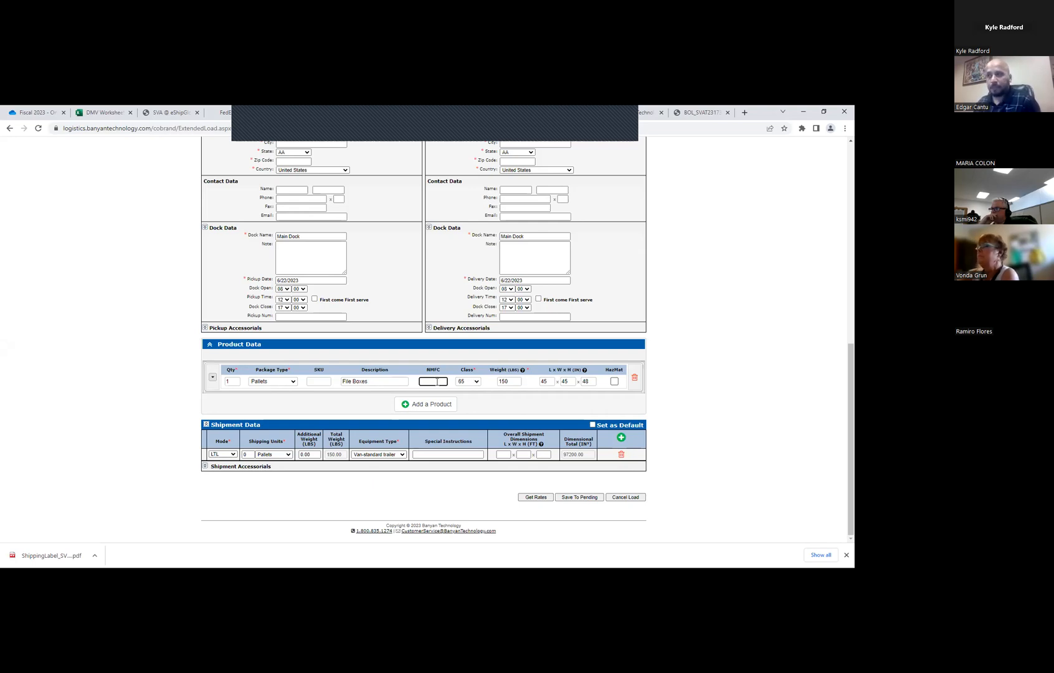
{"action": "left_click", "coordinate": [214, 378]}
{"action": "left_click", "coordinate": [240, 390]}
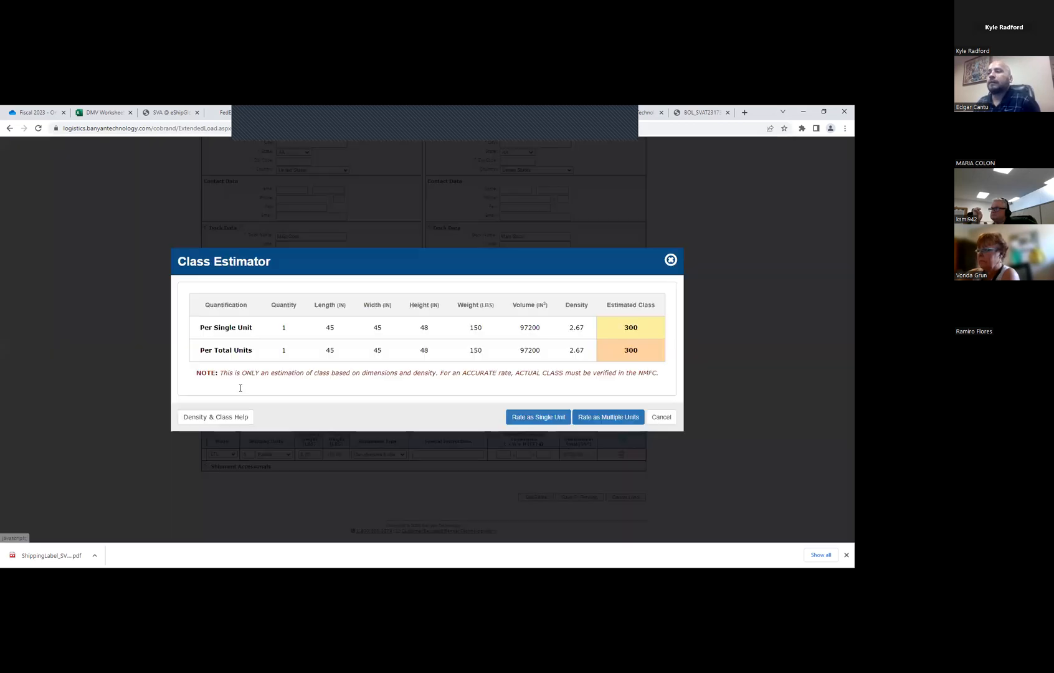
{"action": "left_click", "coordinate": [671, 259]}
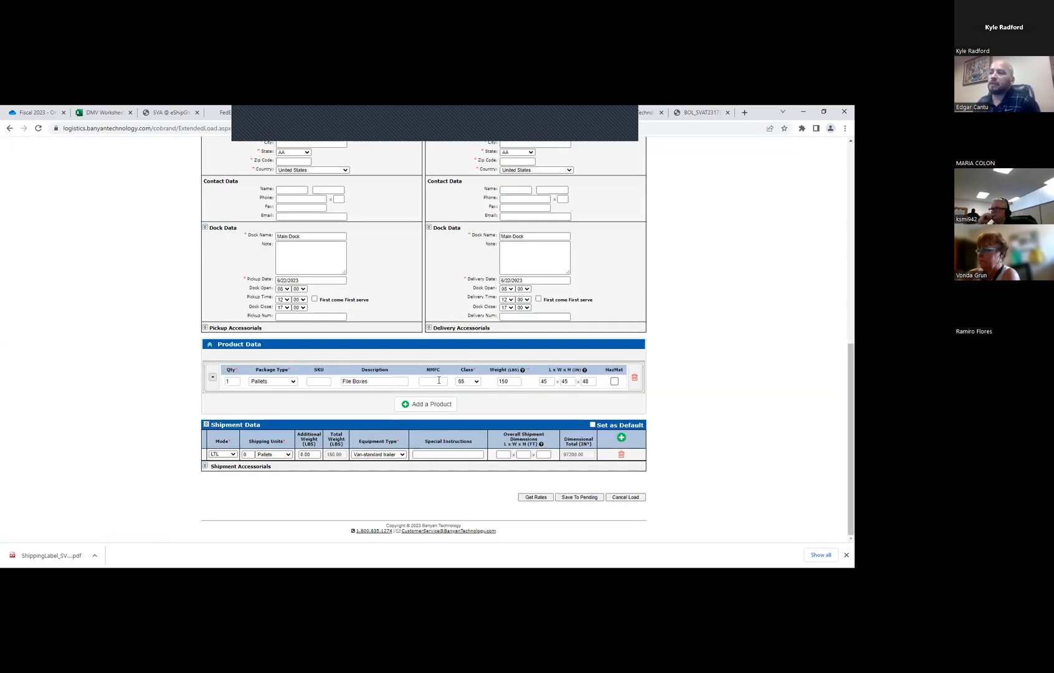
{"action": "left_click", "coordinate": [436, 381]}
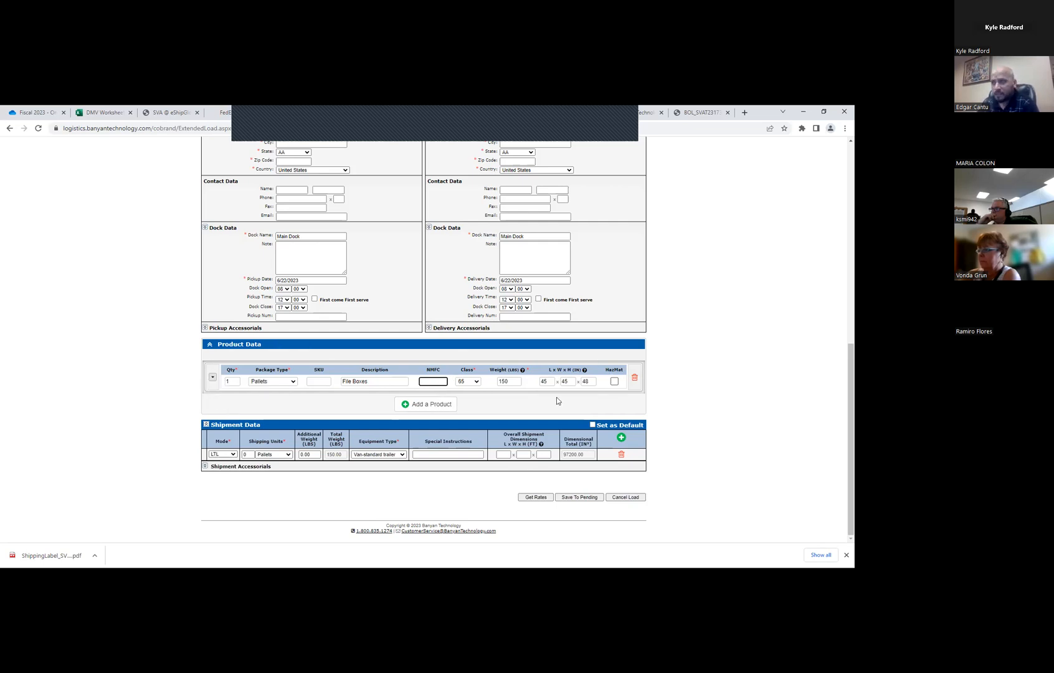
{"action": "left_click", "coordinate": [211, 383]}
{"action": "left_click", "coordinate": [241, 393]}
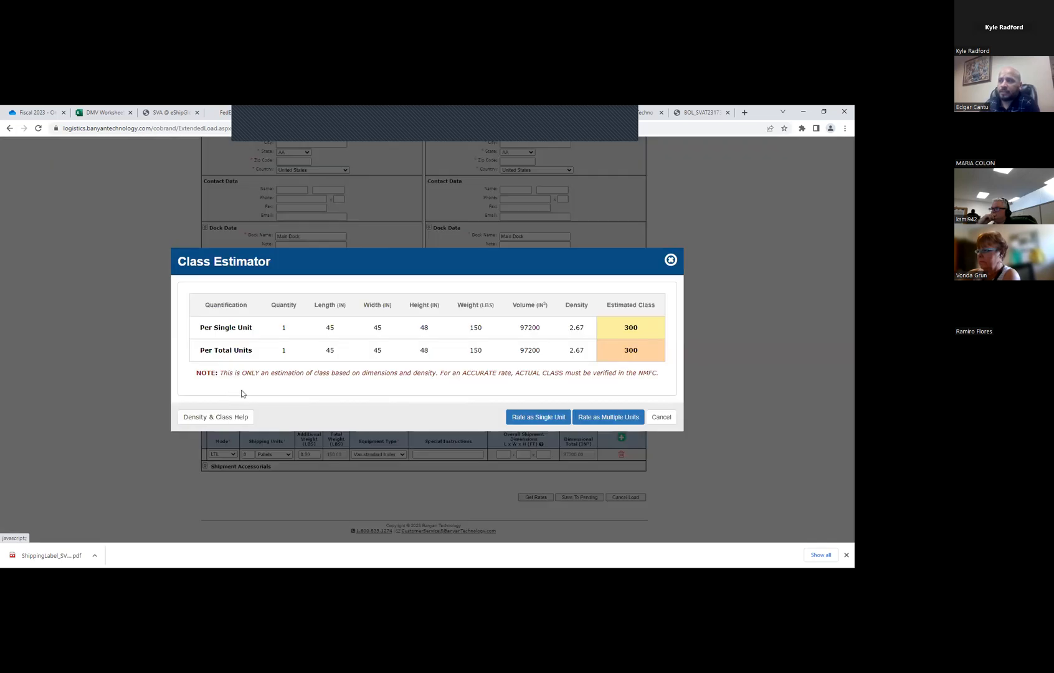
{"action": "left_click", "coordinate": [671, 259]}
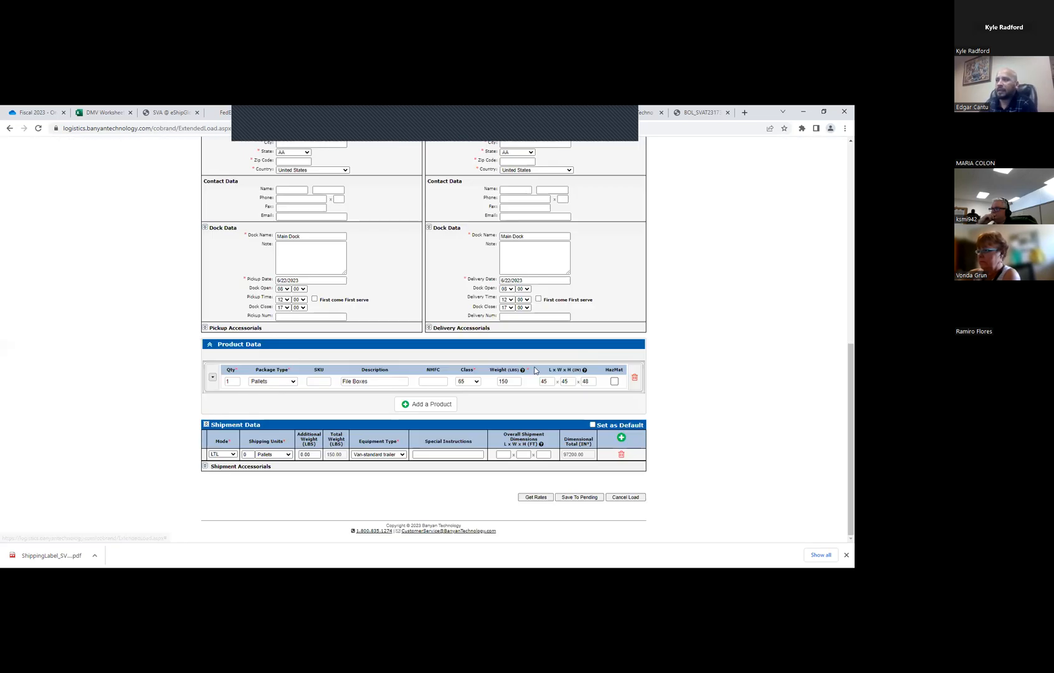
Set the product's weight to 175 lbs, keeping the length at 45 inches, and check its class in the Class Estimator
{"action": "double_click", "coordinate": [511, 382]}
{"action": "key", "text": "BackSpace"}
{"action": "type", "text": "175"}
{"action": "left_click", "coordinate": [543, 381]}
{"action": "key", "text": "BackSpace"}
{"action": "key", "text": "BackSpace"}
{"action": "type", "text": "45"}
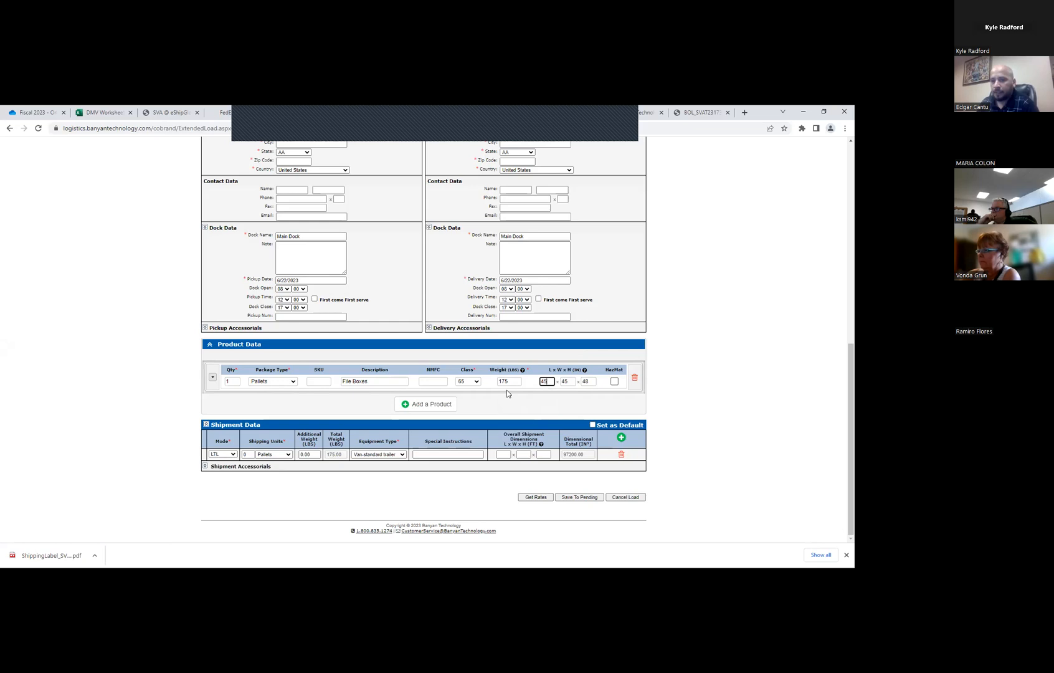
{"action": "left_click", "coordinate": [212, 377]}
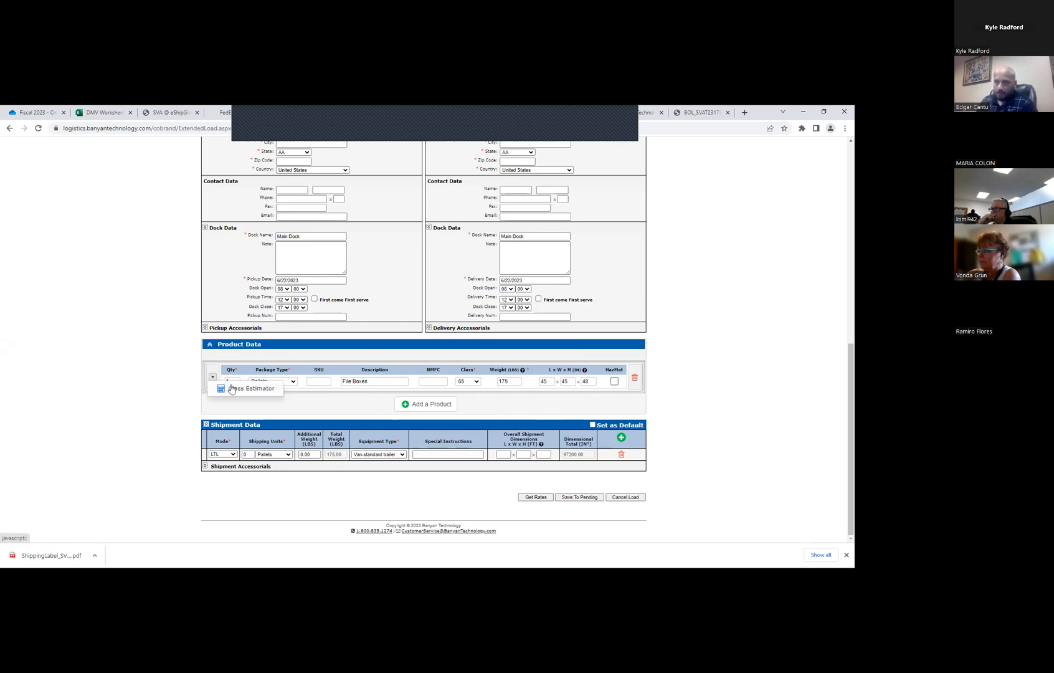
{"action": "left_click", "coordinate": [234, 389]}
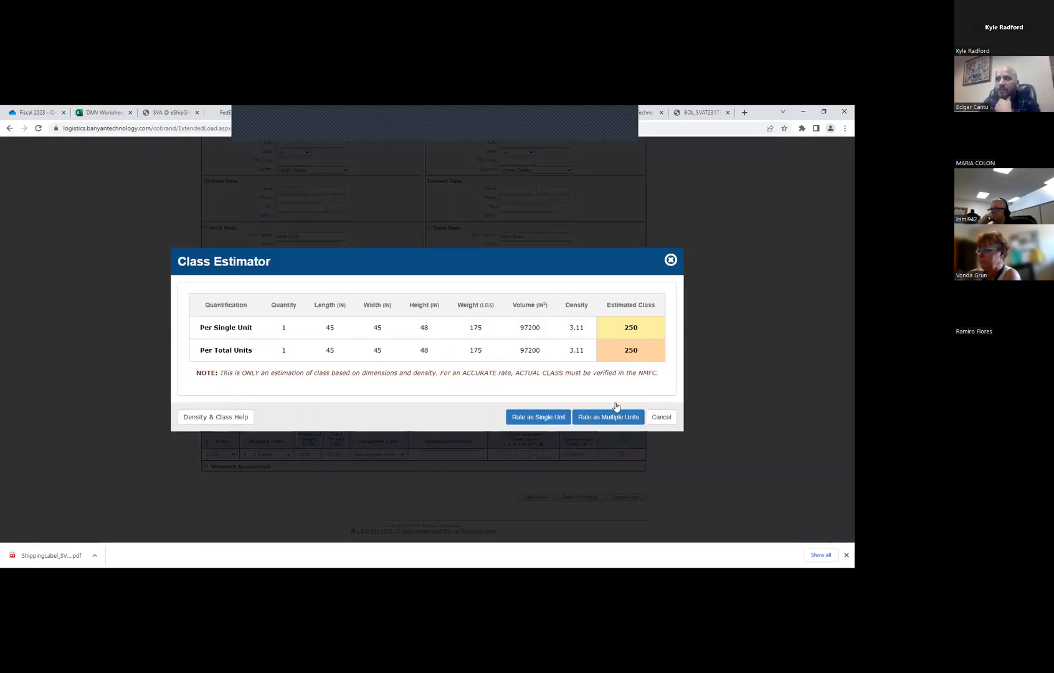
{"action": "left_click", "coordinate": [671, 260]}
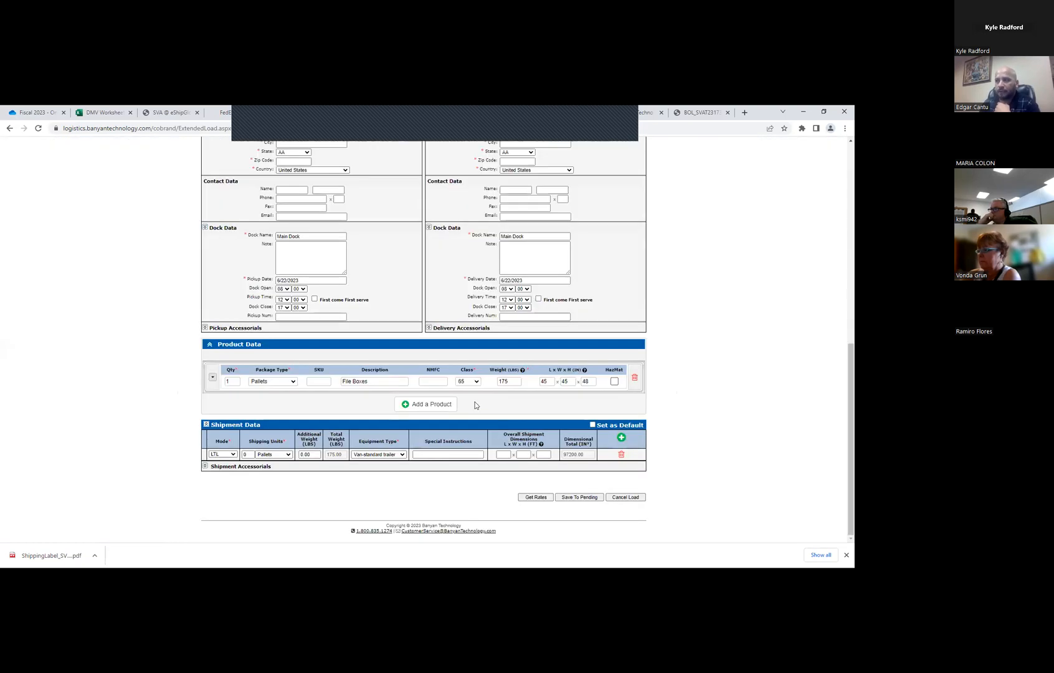
Set the product's weight to 900 lbs and check its density and class in the Class Estimator
{"action": "left_click", "coordinate": [505, 382]}
{"action": "type", "text": "900"}
{"action": "left_click", "coordinate": [210, 379]}
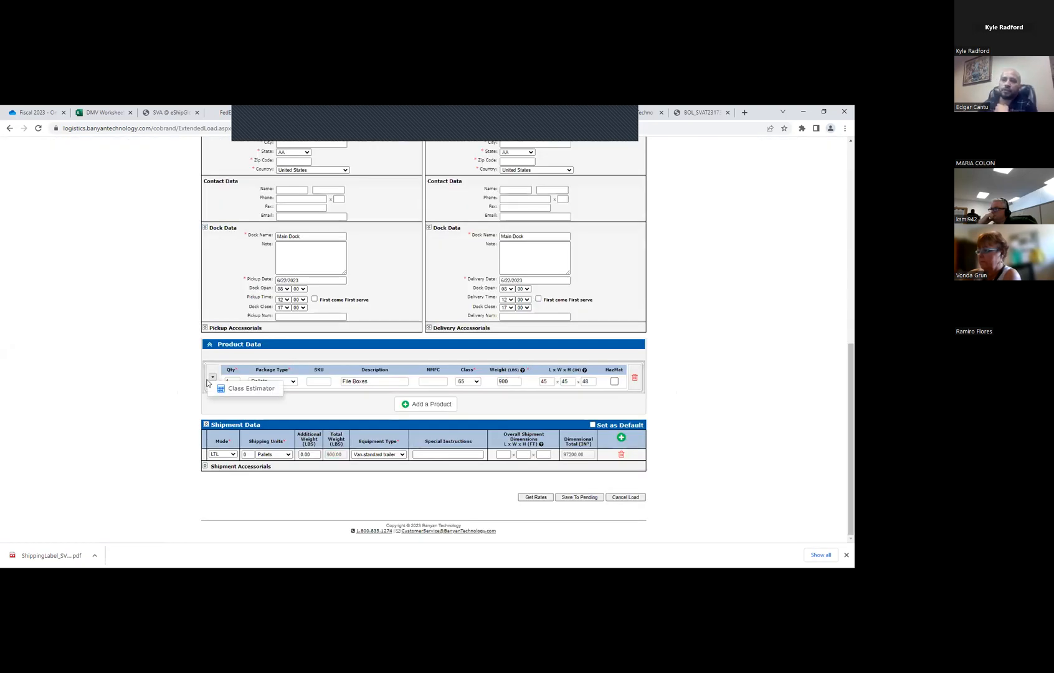
{"action": "left_click", "coordinate": [234, 389]}
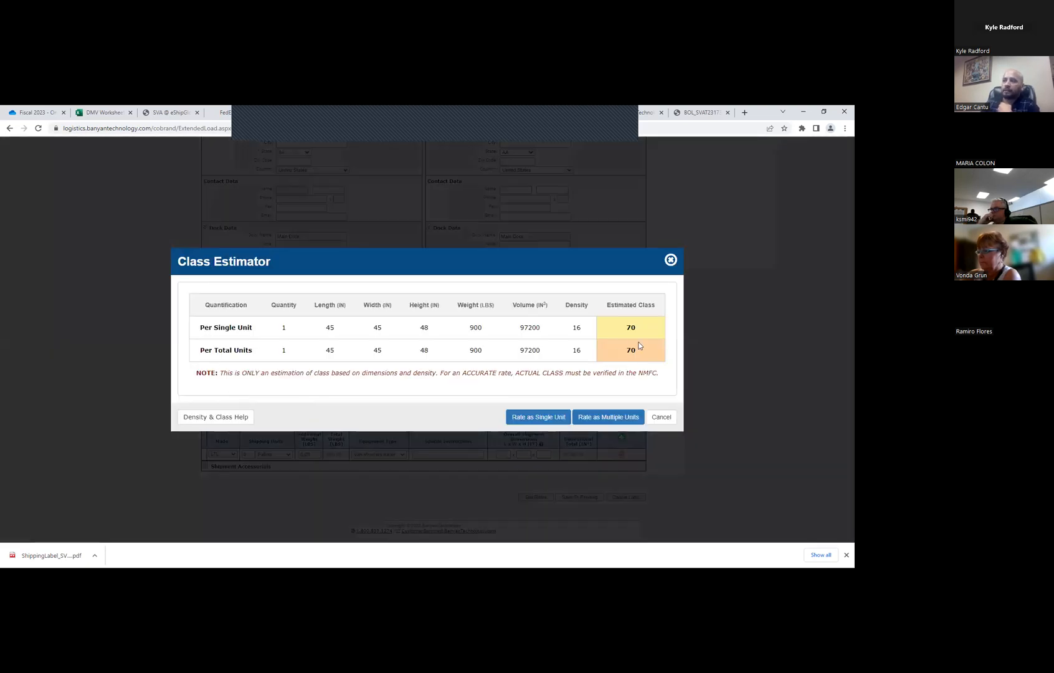
{"action": "left_click", "coordinate": [670, 260]}
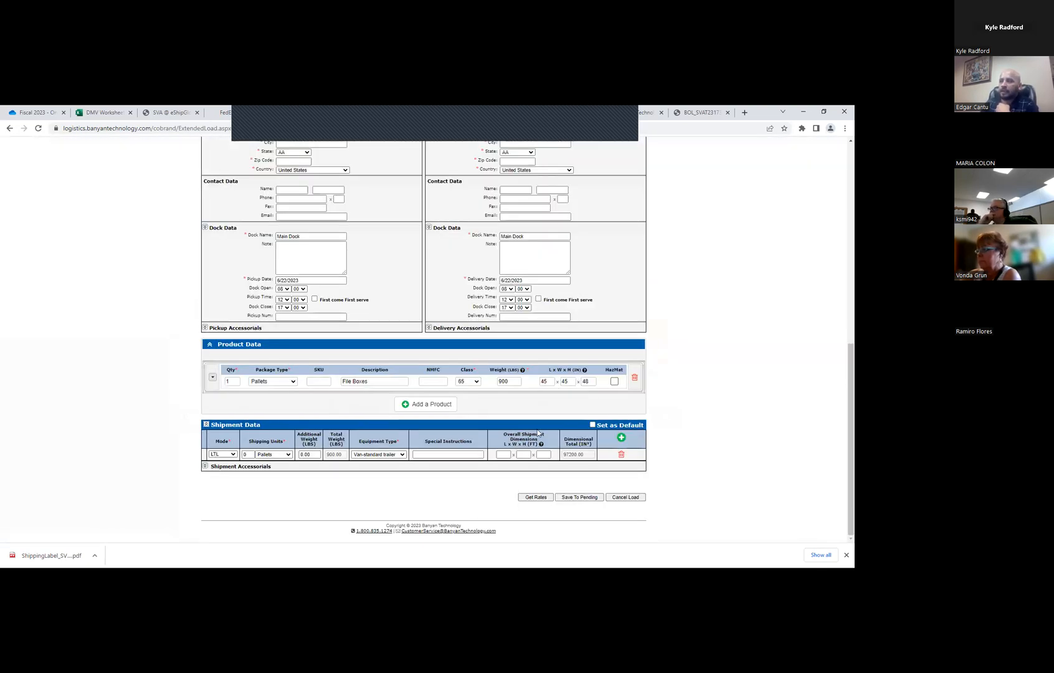
{"action": "left_click", "coordinate": [213, 377]}
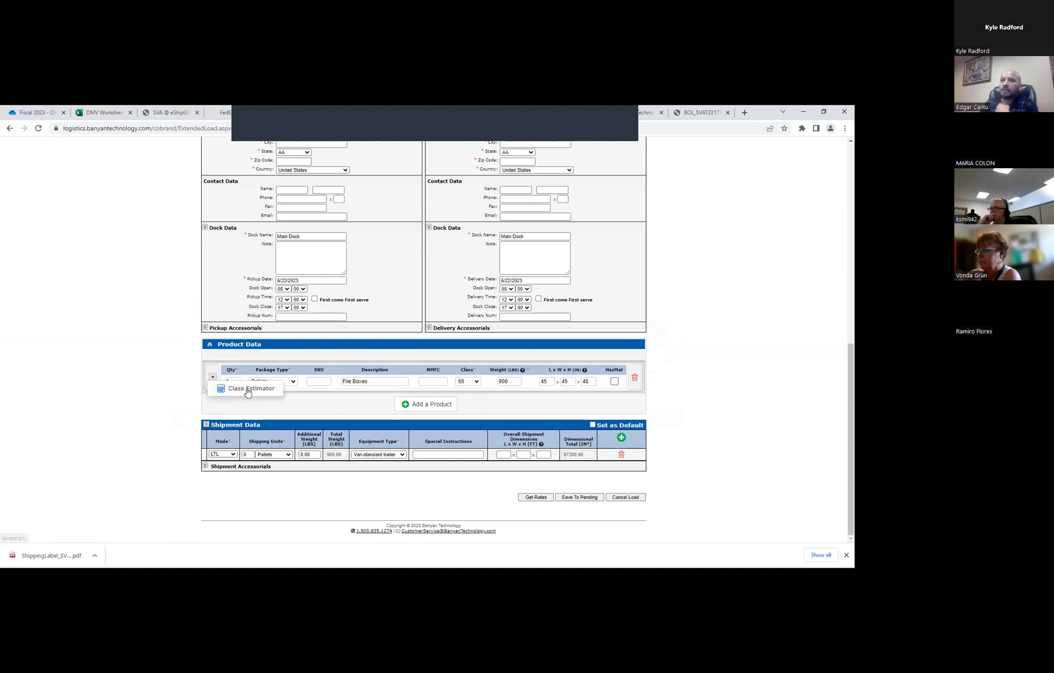
{"action": "left_click", "coordinate": [246, 391]}
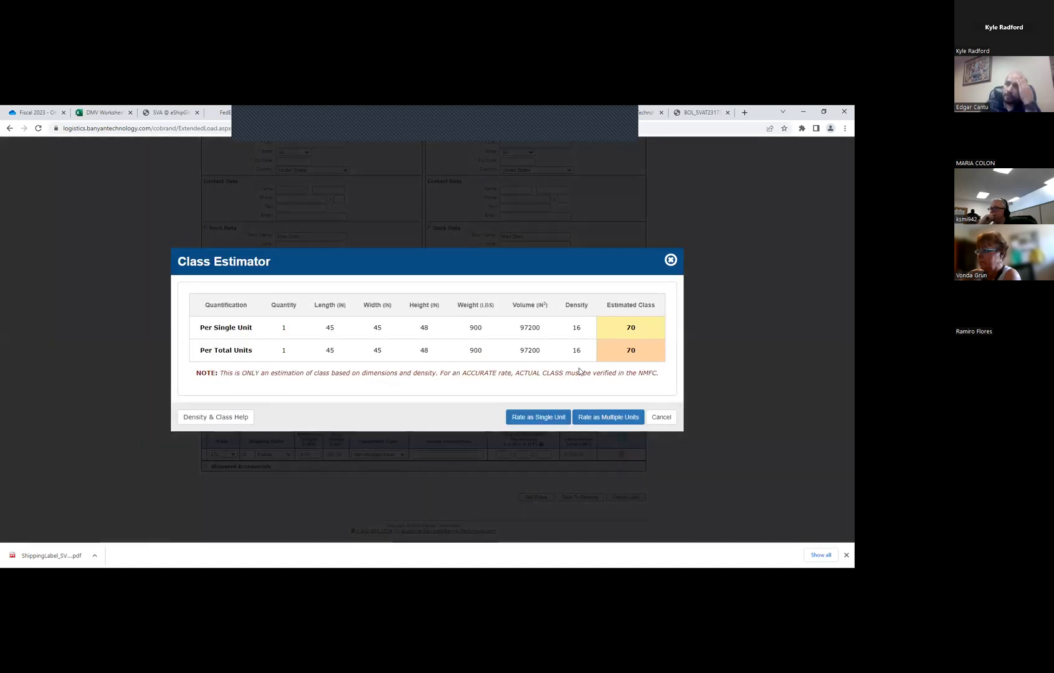
{"action": "left_click", "coordinate": [671, 261]}
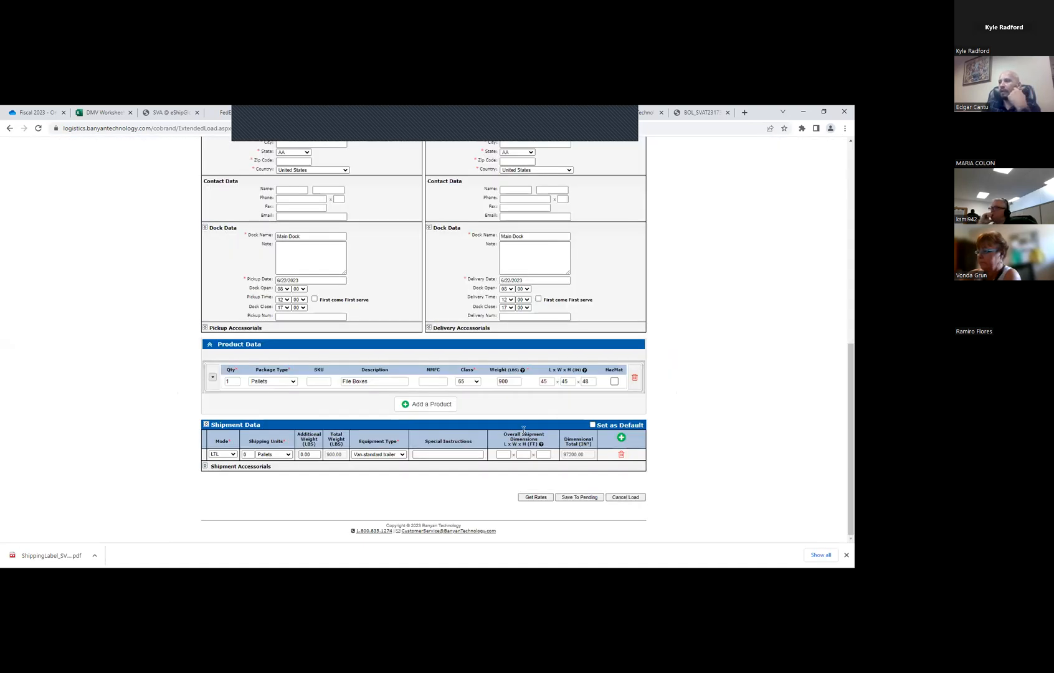
Set the product's weight to 450 lbs and check its class in the Class Estimator
{"action": "left_click", "coordinate": [516, 381]}
{"action": "type", "text": "450"}
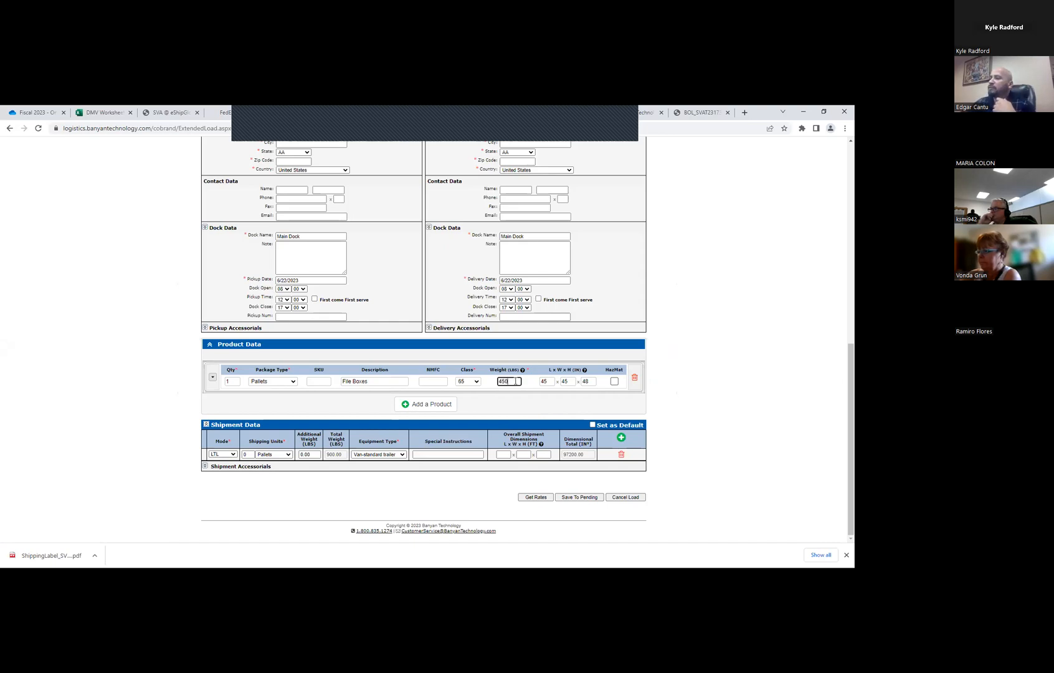
{"action": "left_click", "coordinate": [213, 377]}
{"action": "left_click", "coordinate": [230, 389]}
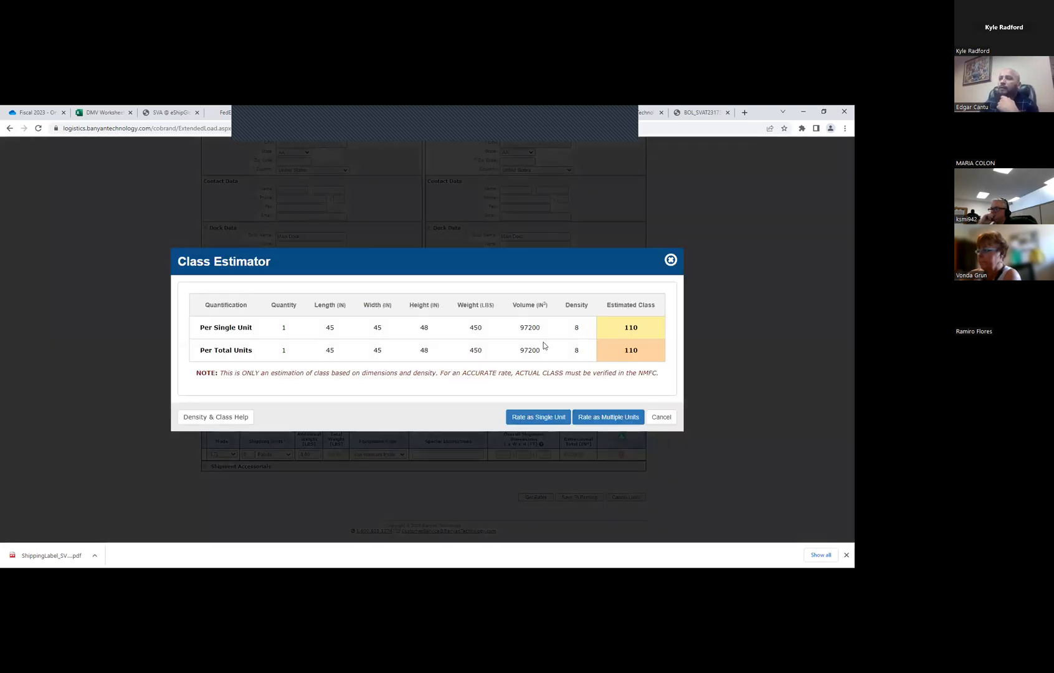
{"action": "left_click", "coordinate": [670, 260]}
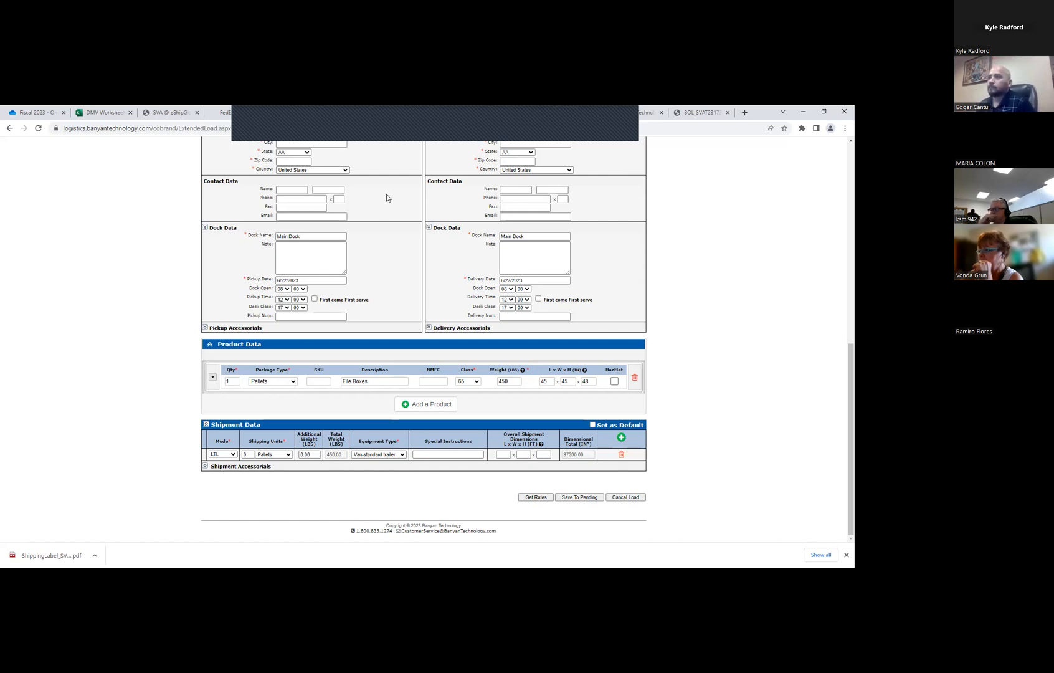
{"action": "scroll", "coordinate": [440, 164], "scroll_direction": "up", "scroll_amount": 2}
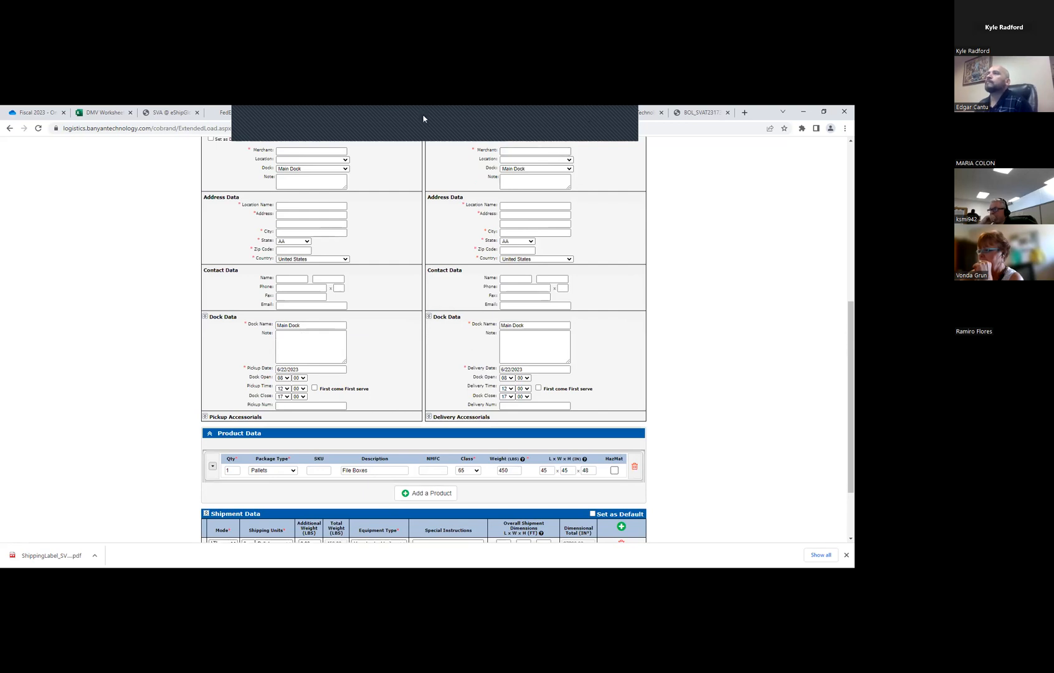